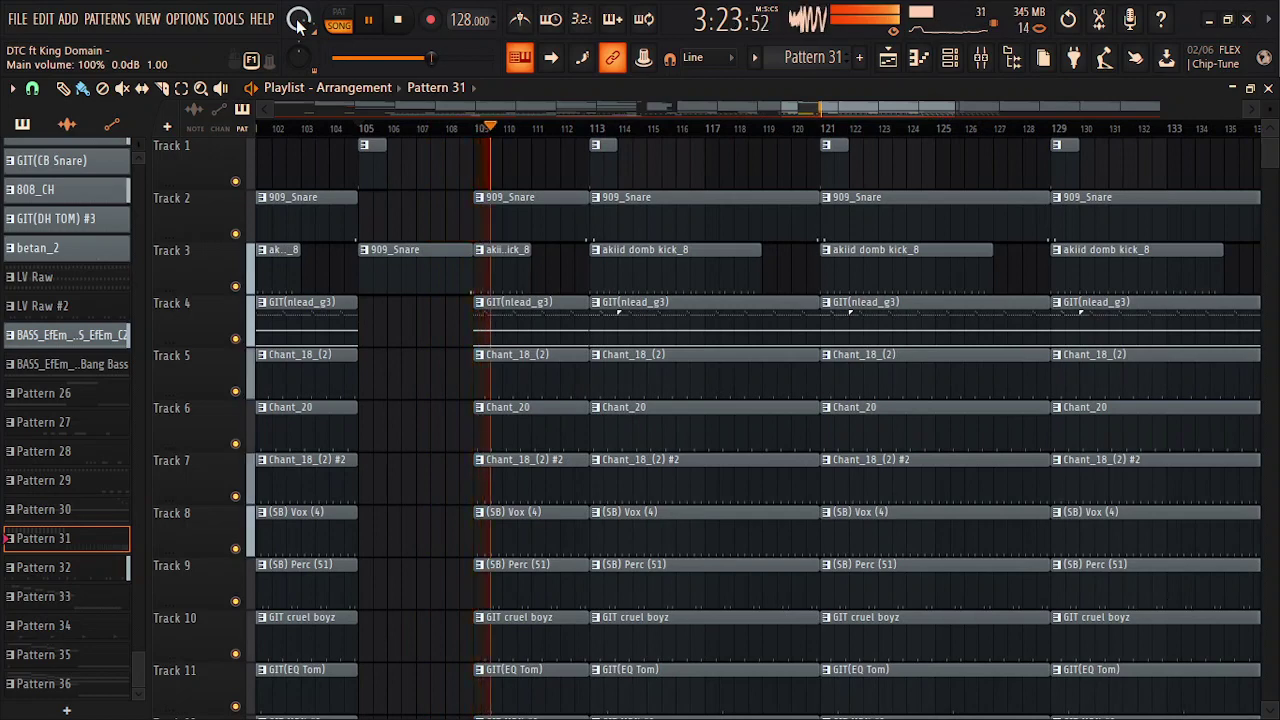
{"action": "key", "text": "XF86AudioRaiseVolume"}
{"action": "key", "text": "XF86AudioRaiseVolume"}
{"action": "key", "text": "XF86AudioRaiseVolume"}
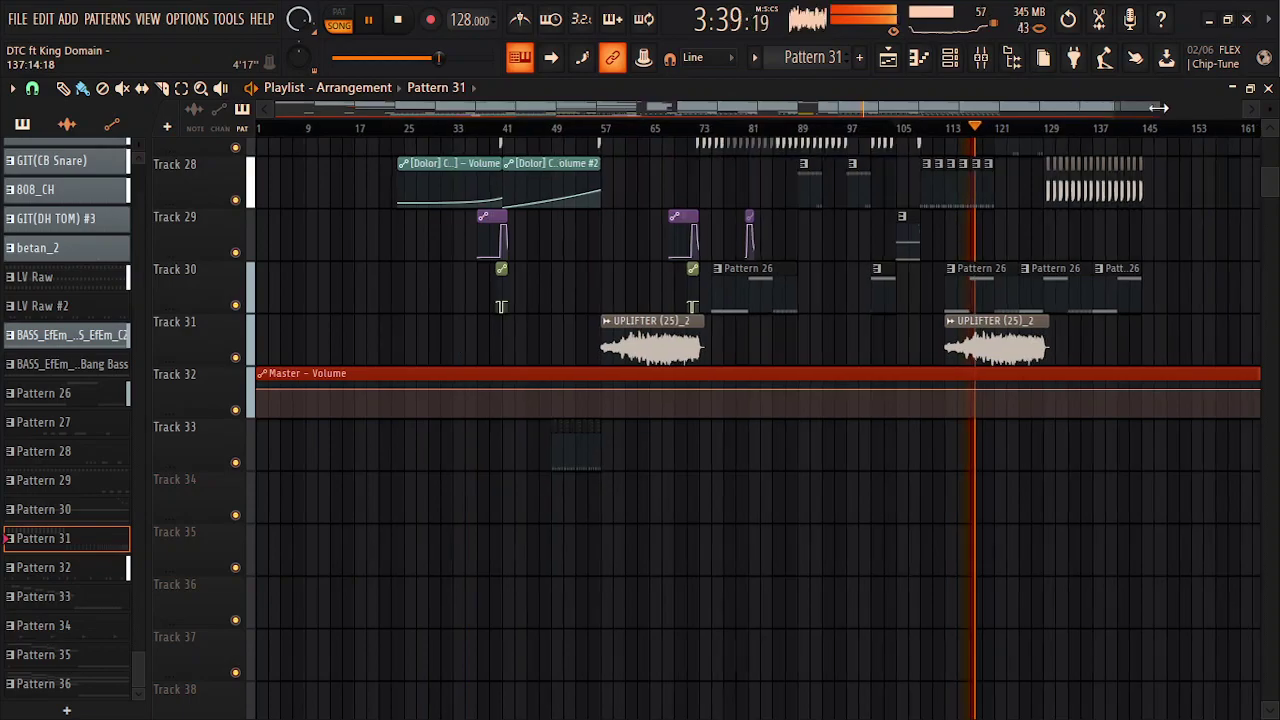
Show the whole arrangement in the playlist and move song playback to bar 9.
{"action": "scroll", "coordinate": [970, 110], "scroll_direction": "down", "scroll_amount": 1}
{"action": "left_click_drag", "start_coordinate": [1270, 178], "coordinate": [1275, 139]}
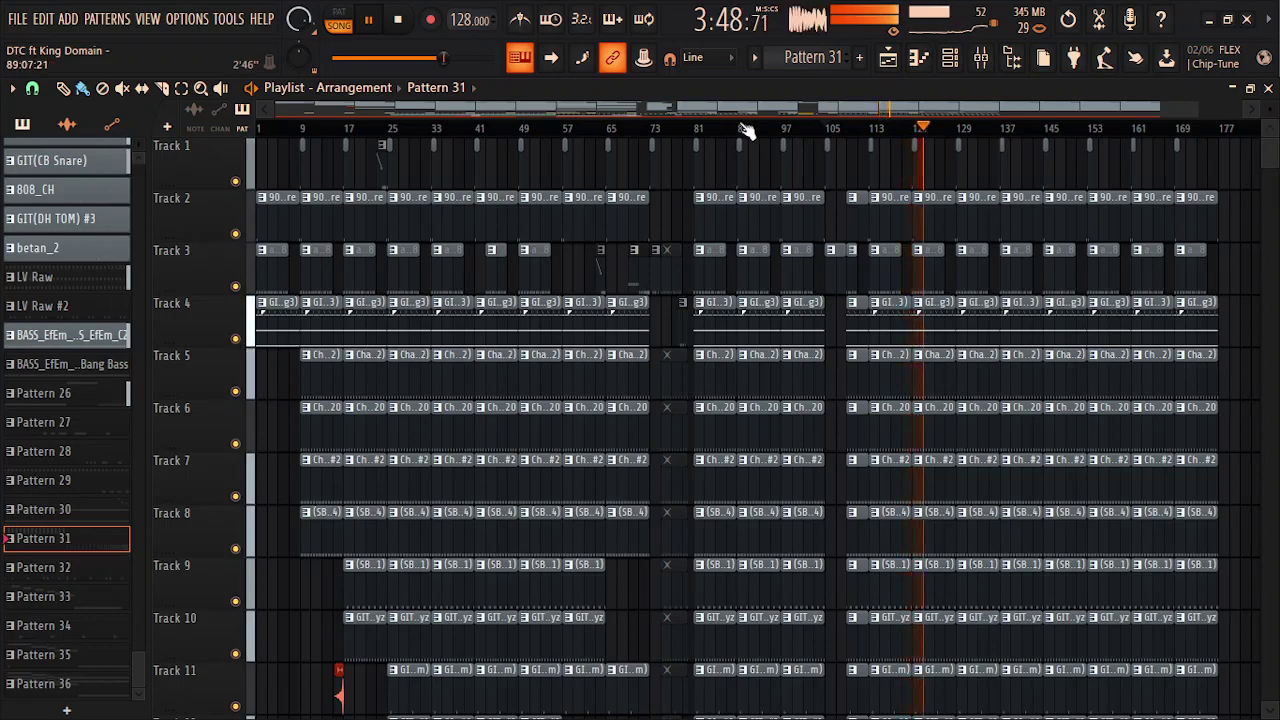
{"action": "left_click", "coordinate": [303, 129]}
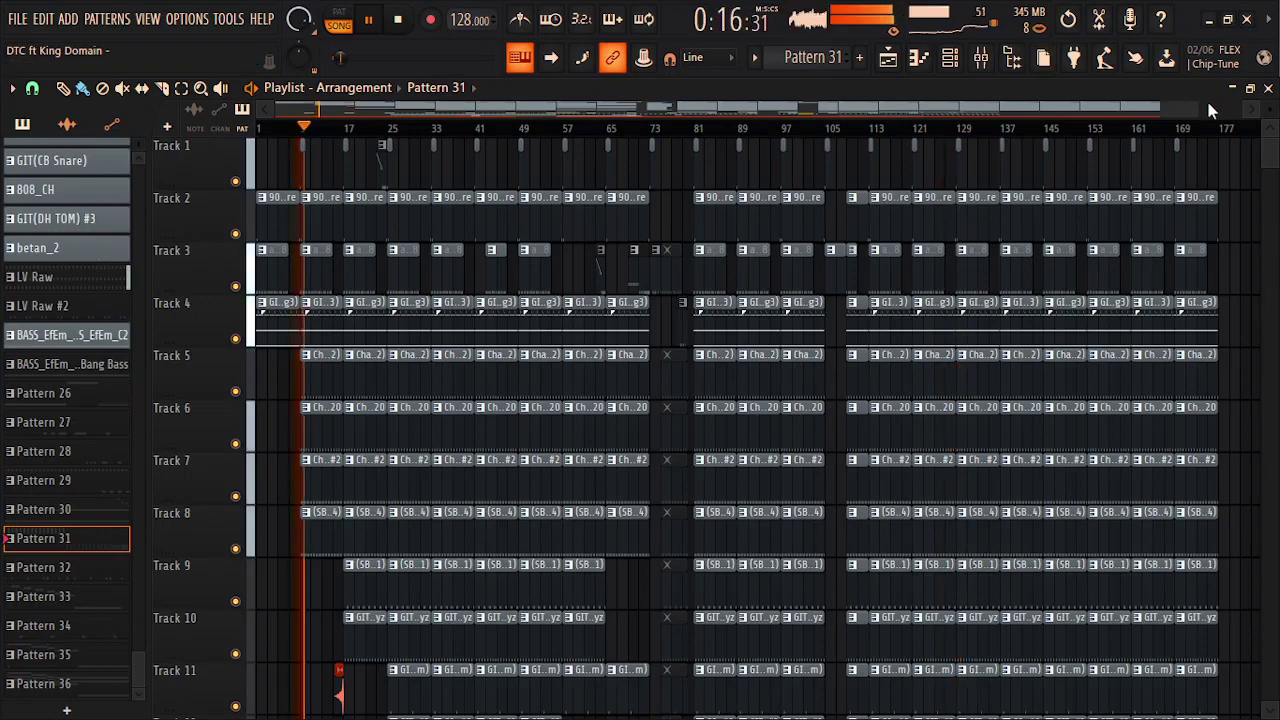
Open the settings of the kwangoku vocals audio clip on Track 11, set its quick fade in to 21%, and close them.
{"action": "left_click_drag", "start_coordinate": [1158, 104], "coordinate": [491, 129]}
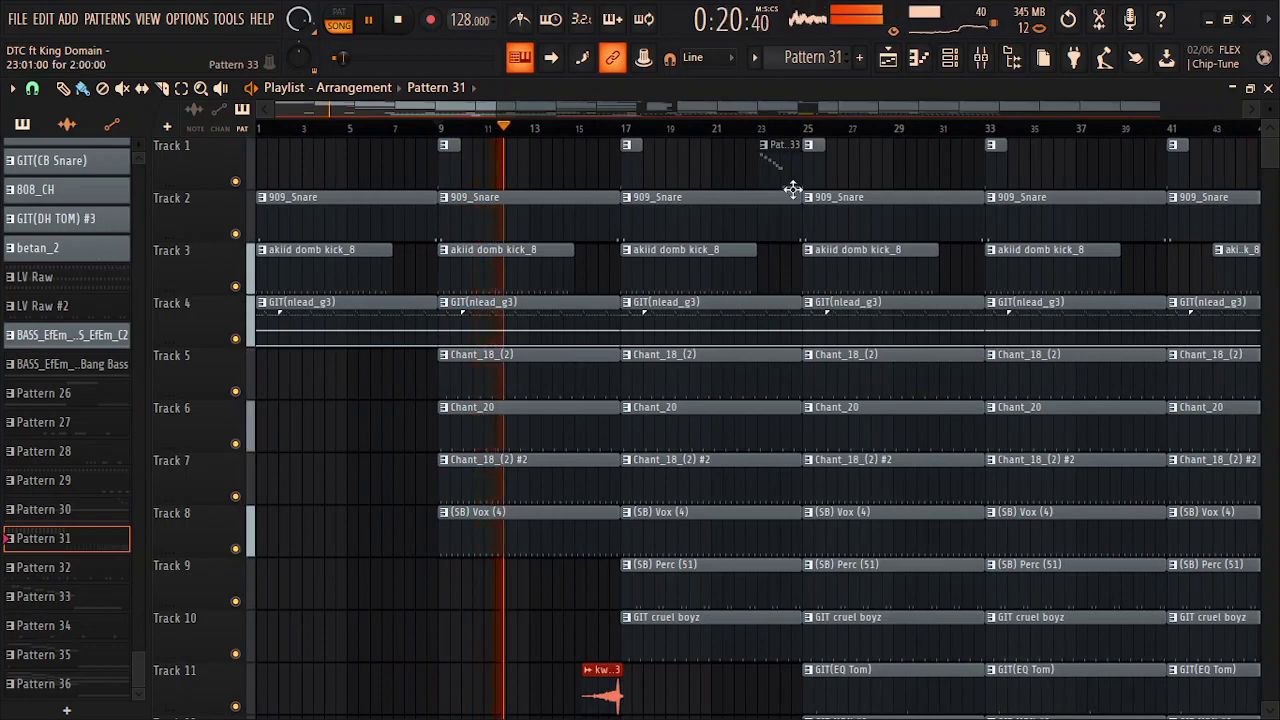
{"action": "left_click_drag", "start_coordinate": [496, 109], "coordinate": [522, 109]}
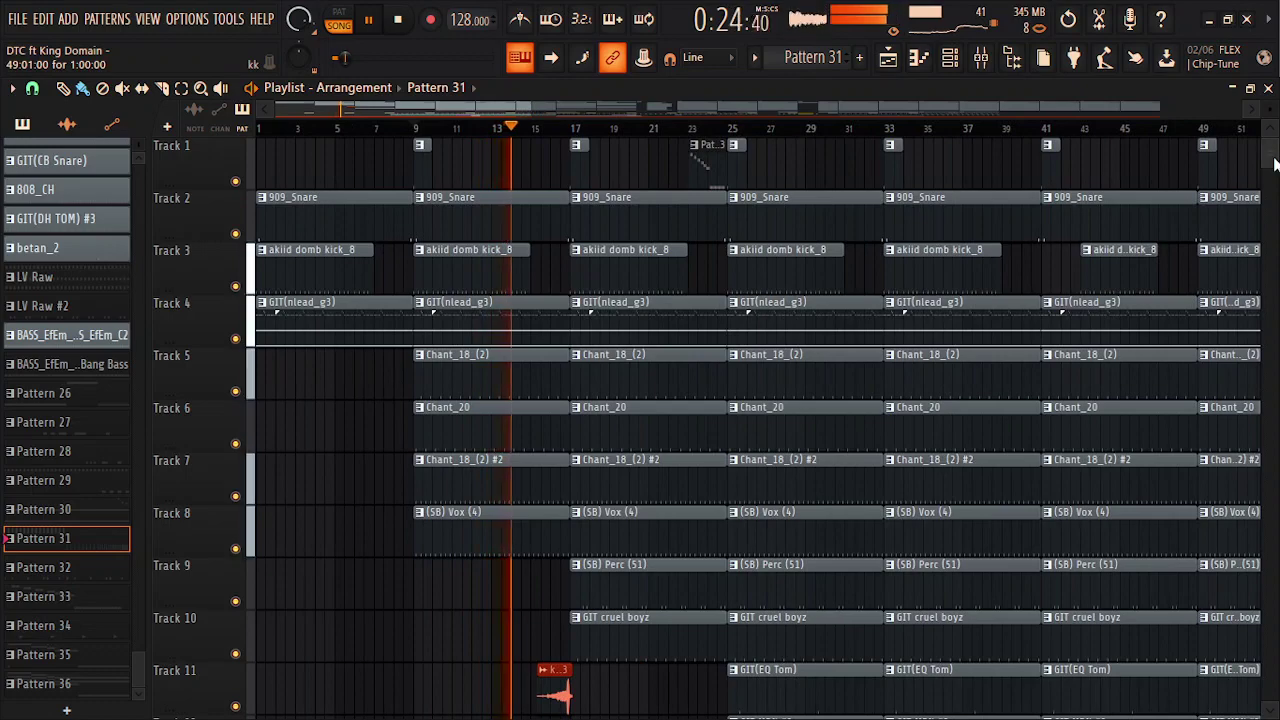
{"action": "scroll", "coordinate": [1275, 172], "scroll_direction": "down", "scroll_amount": 7}
{"action": "scroll", "coordinate": [1275, 172], "scroll_direction": "down", "scroll_amount": 2}
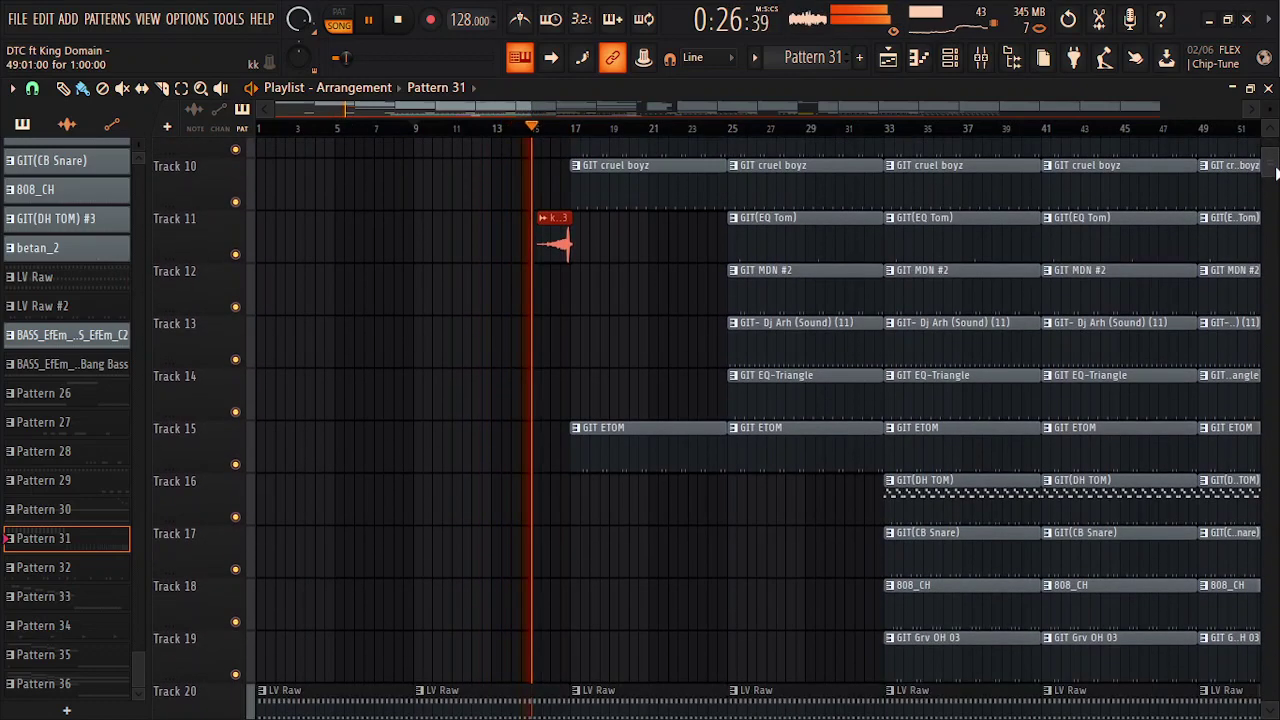
{"action": "scroll", "coordinate": [1275, 172], "scroll_direction": "up", "scroll_amount": 1}
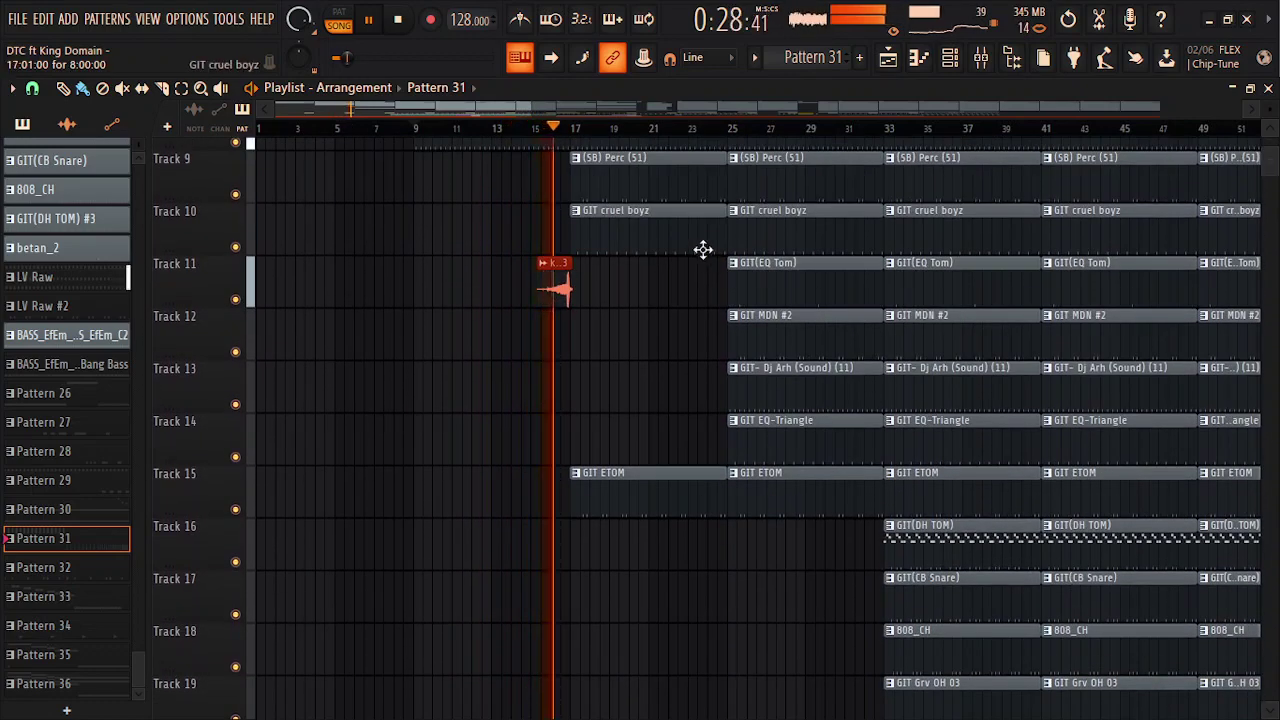
{"action": "double_click", "coordinate": [560, 285]}
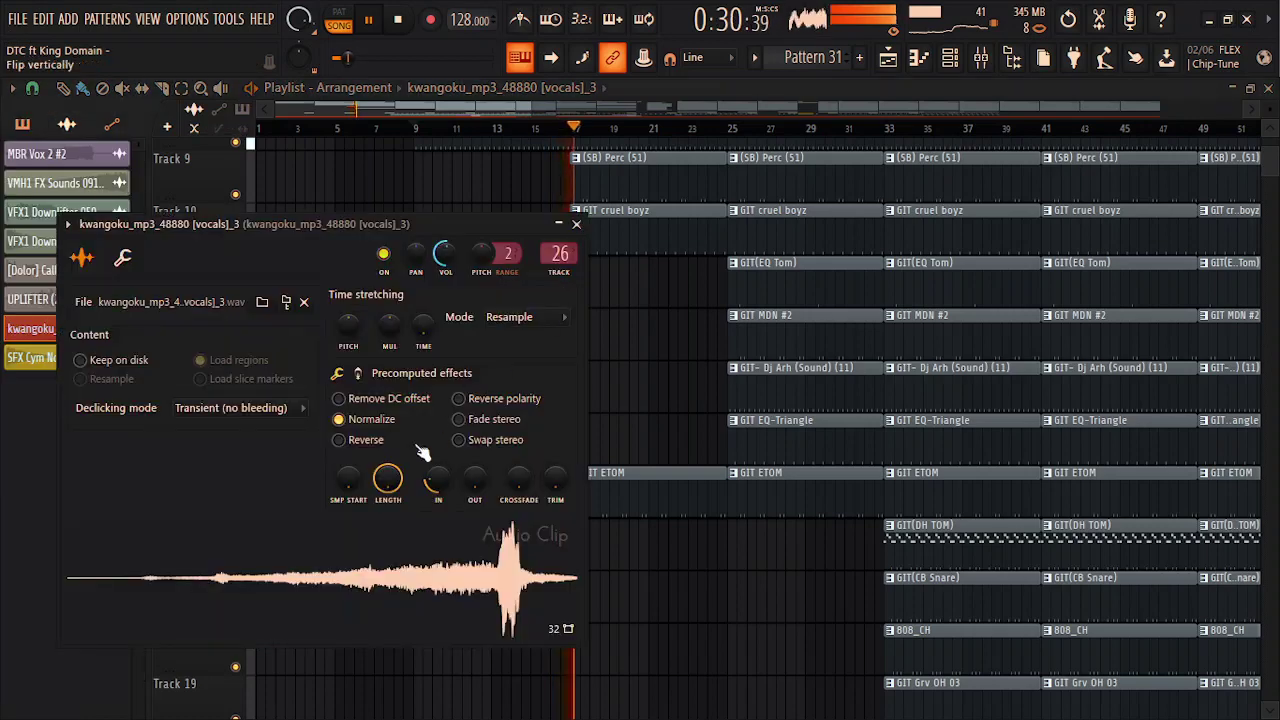
{"action": "scroll", "coordinate": [428, 483], "scroll_direction": "up", "scroll_amount": 3}
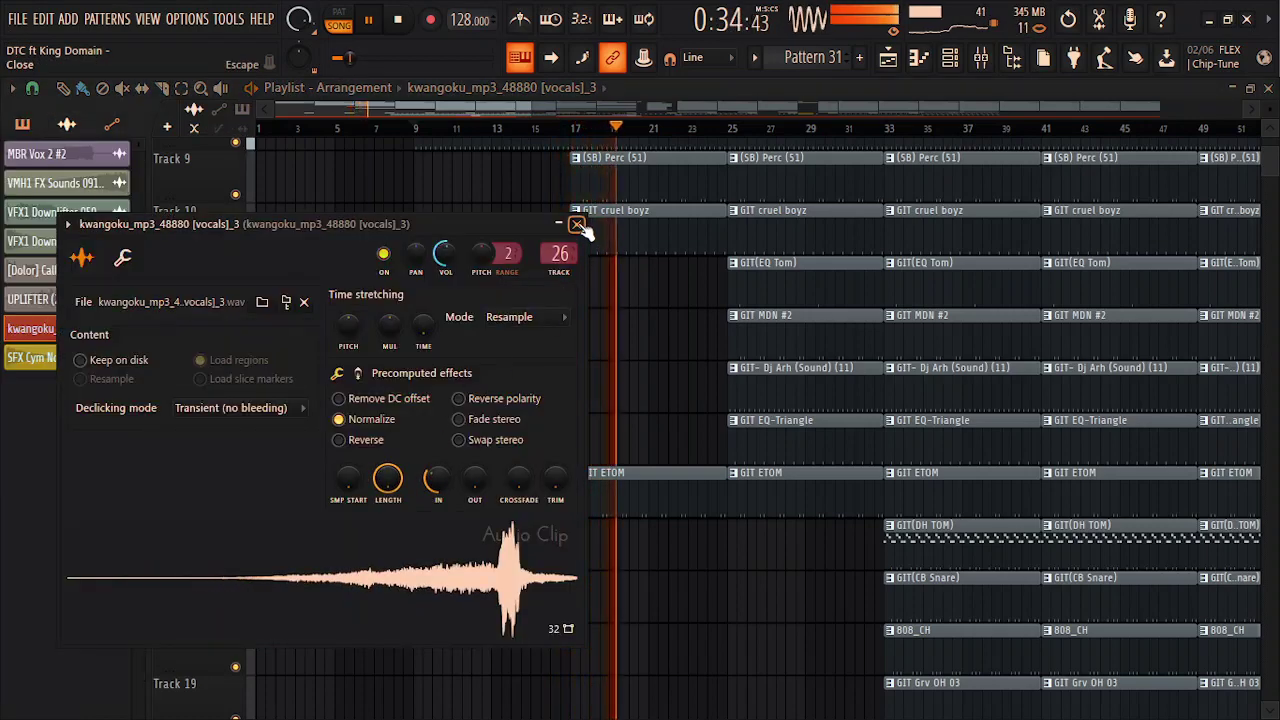
{"action": "left_click_drag", "start_coordinate": [436, 480], "coordinate": [436, 492]}
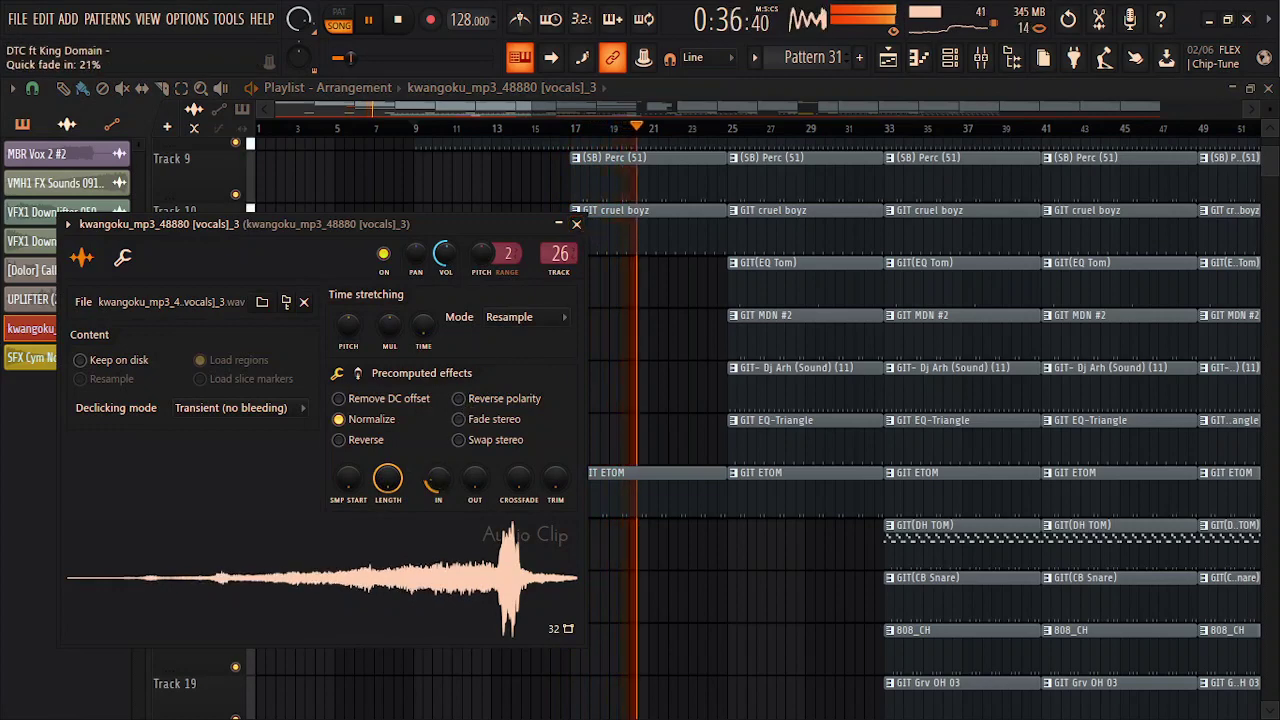
{"action": "left_click", "coordinate": [577, 224]}
Audition Track 26 in solo just before bar 41 and bring all the other tracks back.
{"action": "scroll", "coordinate": [559, 99], "scroll_direction": "right", "scroll_amount": 4}
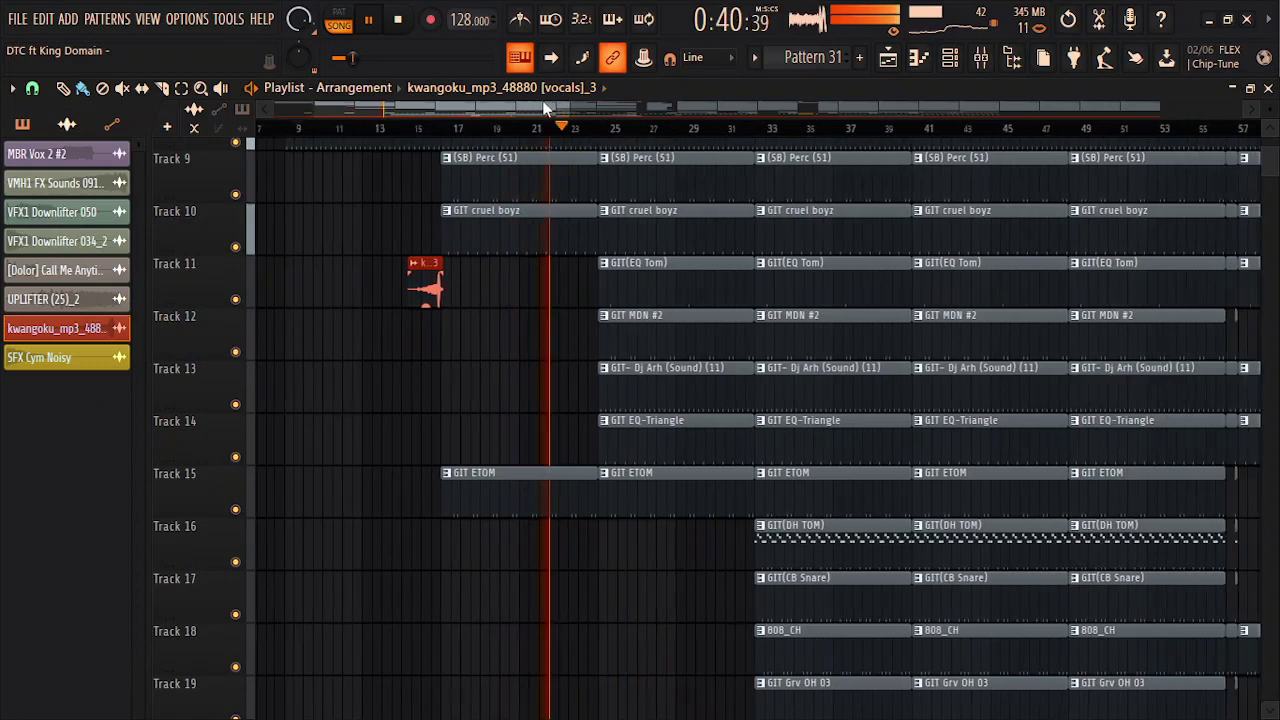
{"action": "scroll", "coordinate": [565, 99], "scroll_direction": "right", "scroll_amount": 2}
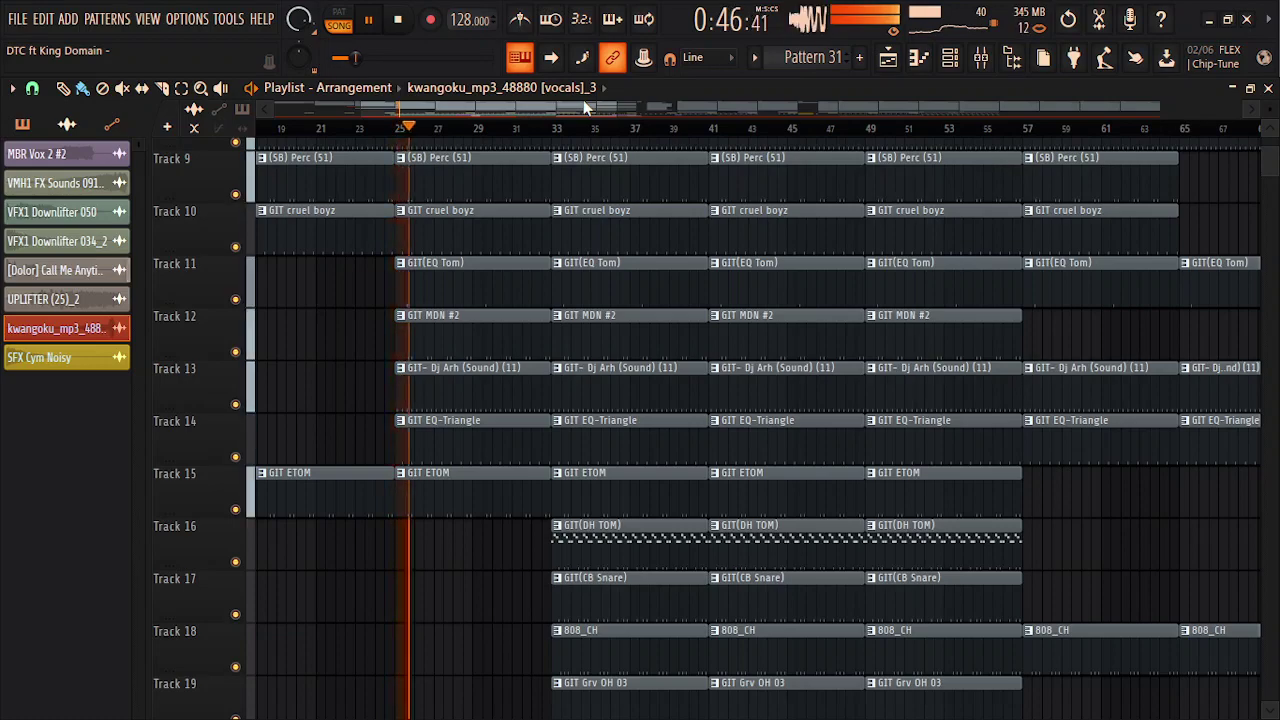
{"action": "scroll", "coordinate": [1264, 113], "scroll_direction": "up", "scroll_amount": 4}
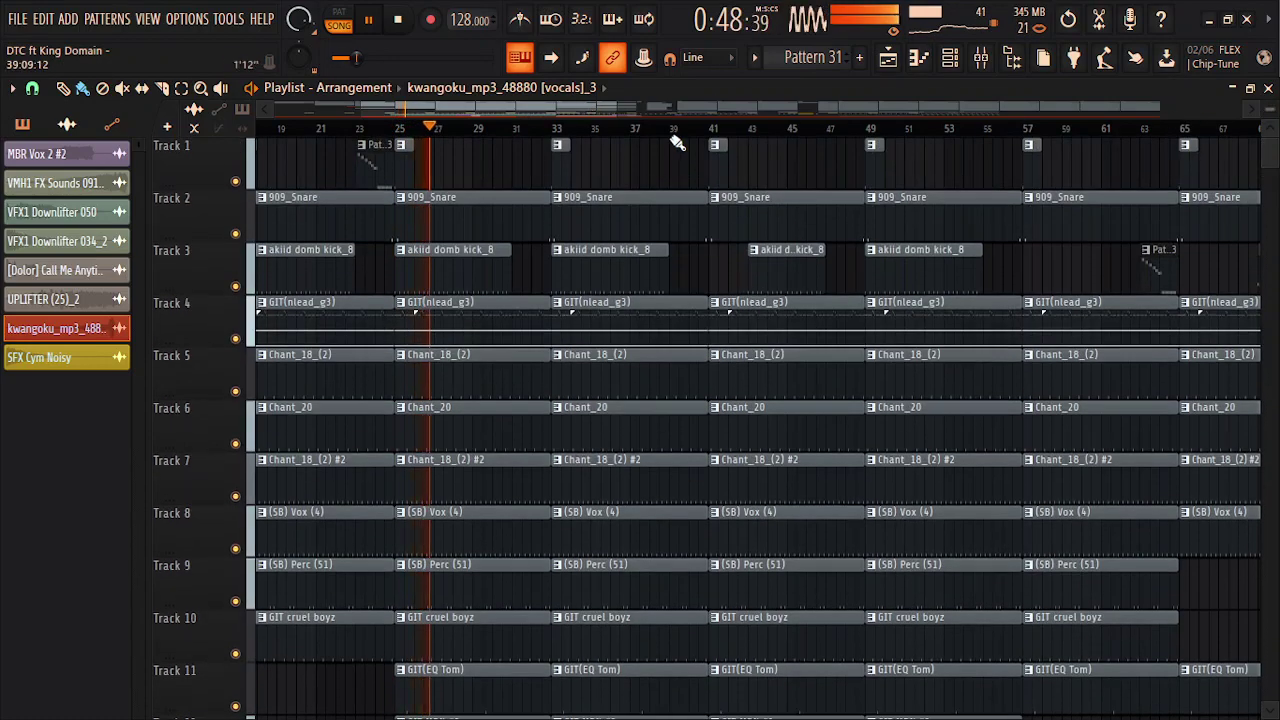
{"action": "left_click_drag", "start_coordinate": [575, 106], "coordinate": [605, 110]}
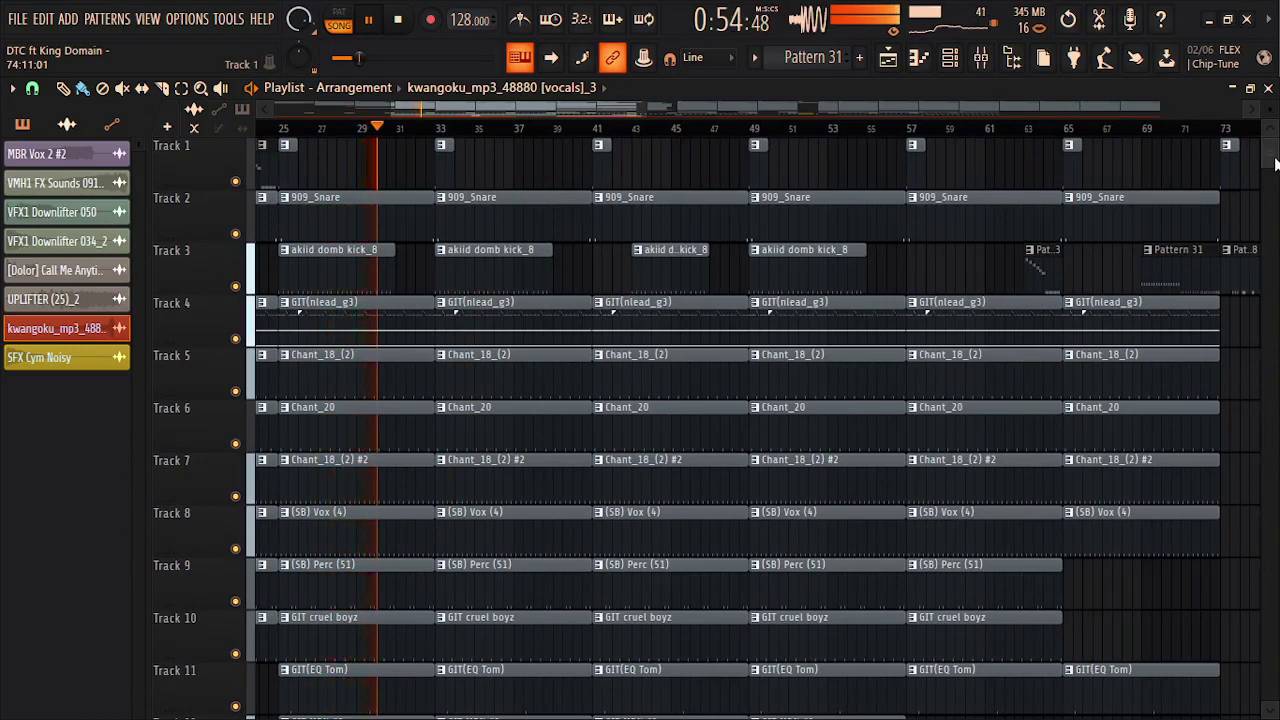
{"action": "left_click_drag", "start_coordinate": [1275, 163], "coordinate": [1276, 183]}
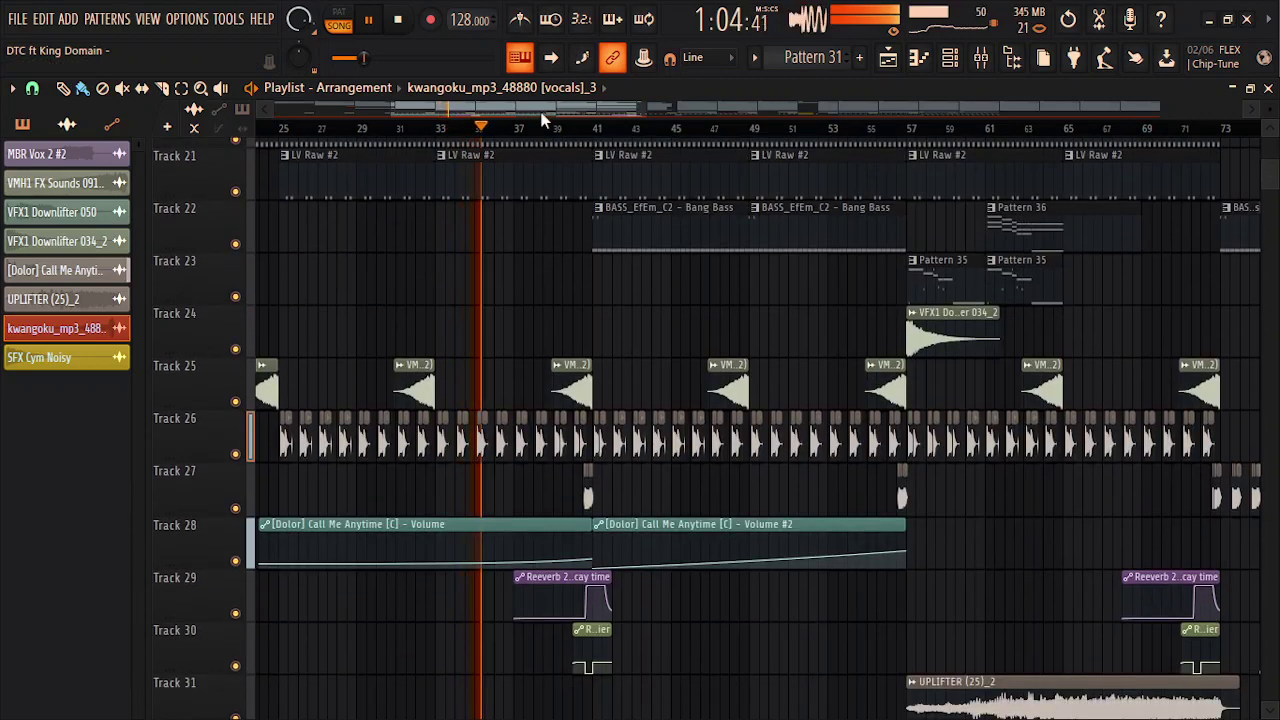
{"action": "left_click_drag", "start_coordinate": [544, 108], "coordinate": [590, 110]}
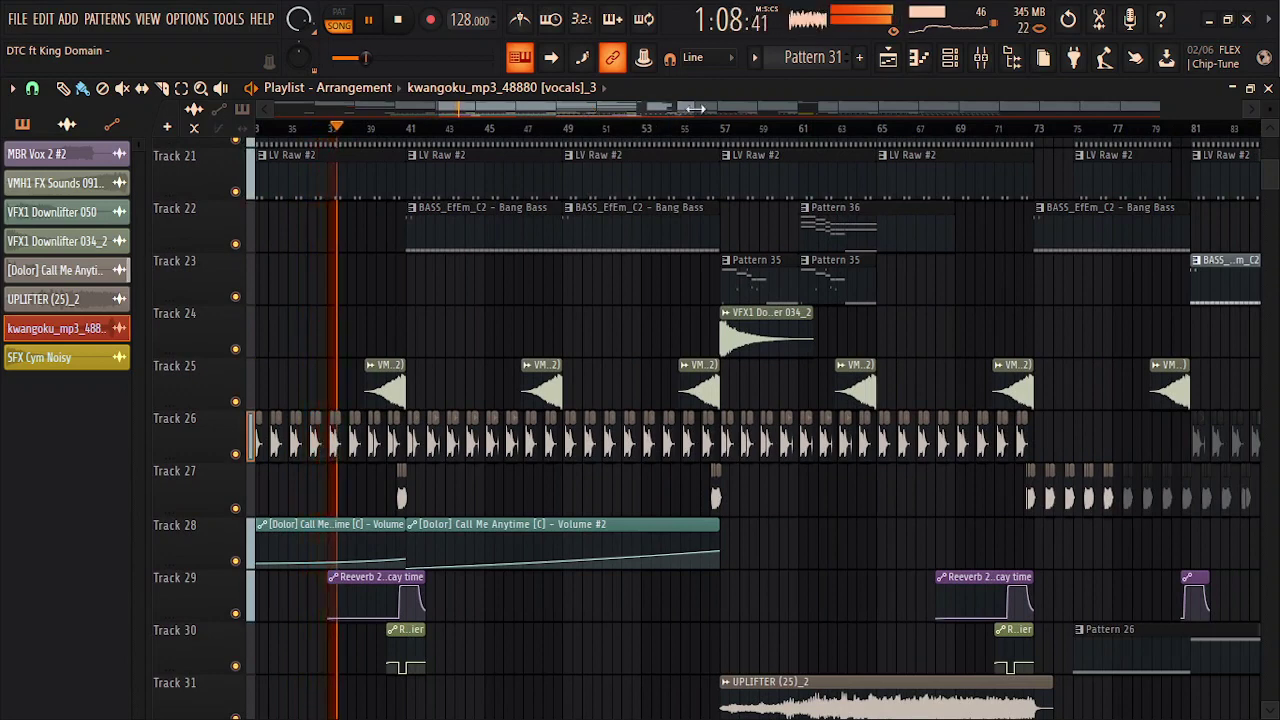
{"action": "left_click_drag", "start_coordinate": [690, 111], "coordinate": [630, 111]}
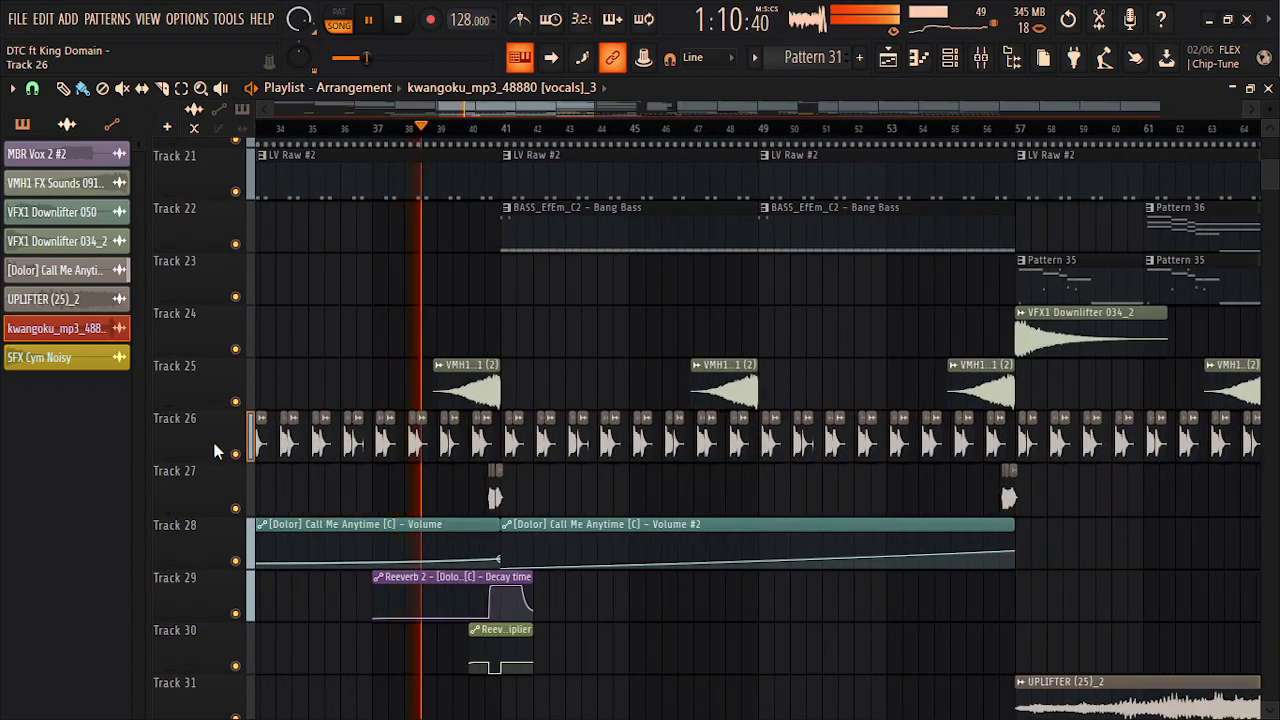
{"action": "right_click", "coordinate": [238, 455]}
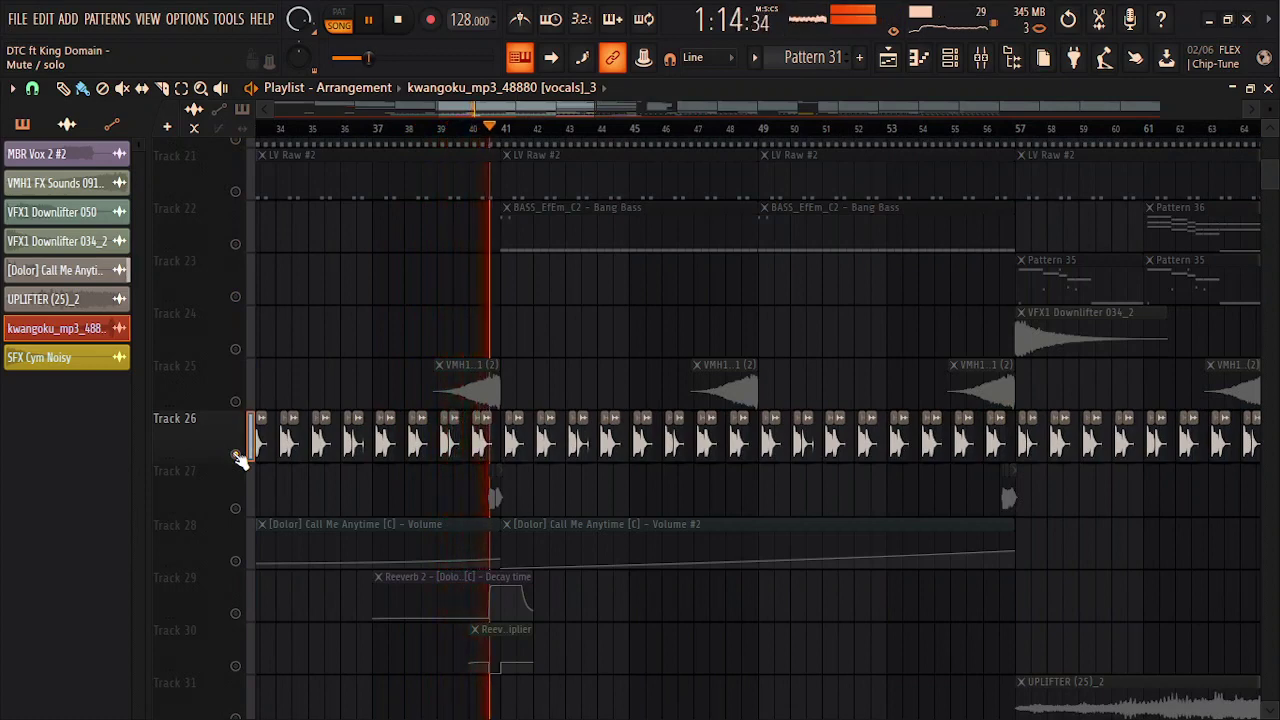
{"action": "right_click", "coordinate": [238, 455]}
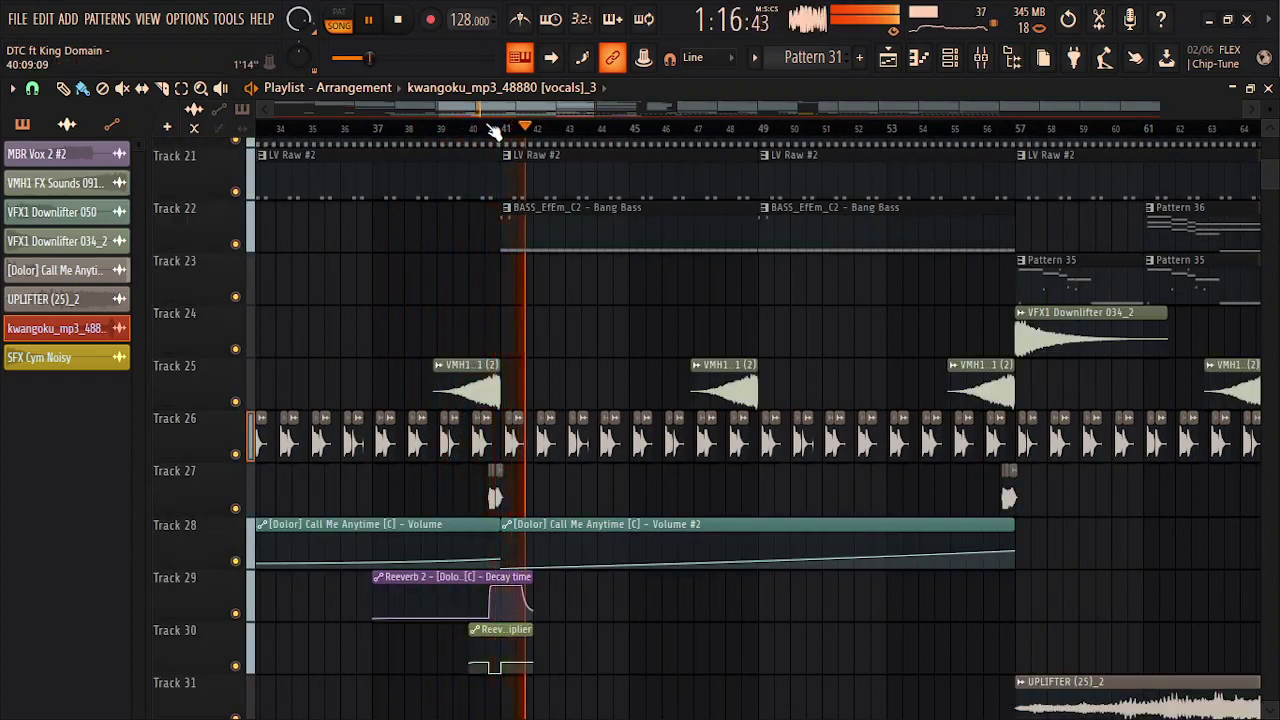
Review the arrangement between bars 39 and 89, from the drums on Track 1 to the effects, vocals and automation clips on Tracks 25 to 33.
{"action": "left_click_drag", "start_coordinate": [486, 113], "coordinate": [514, 112]}
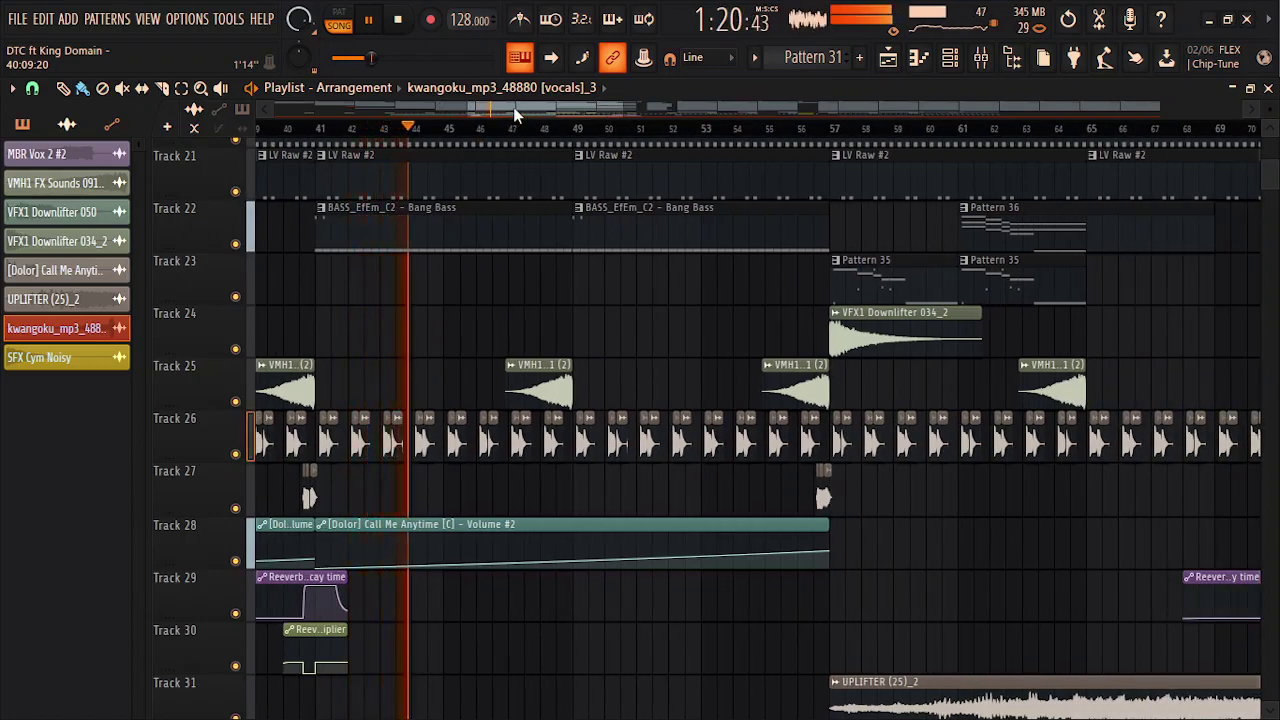
{"action": "scroll", "coordinate": [1266, 181], "scroll_direction": "up", "scroll_amount": 5}
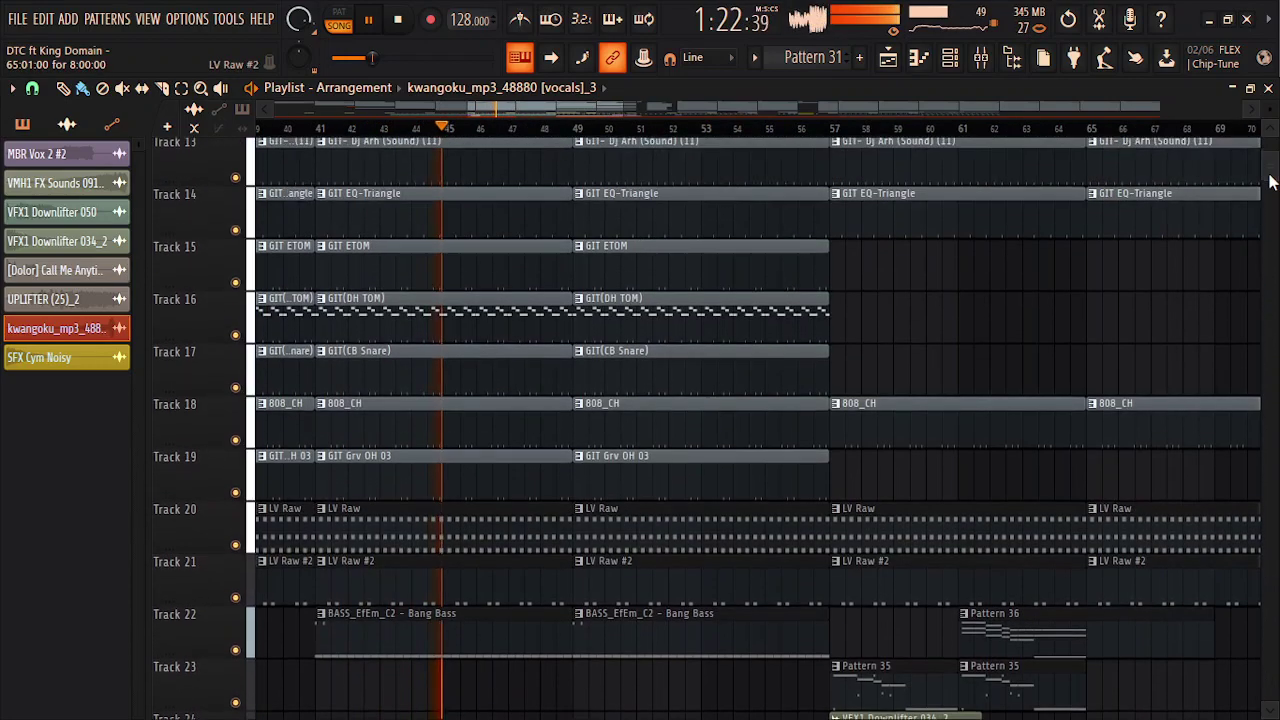
{"action": "scroll", "coordinate": [1268, 178], "scroll_direction": "up", "scroll_amount": 3}
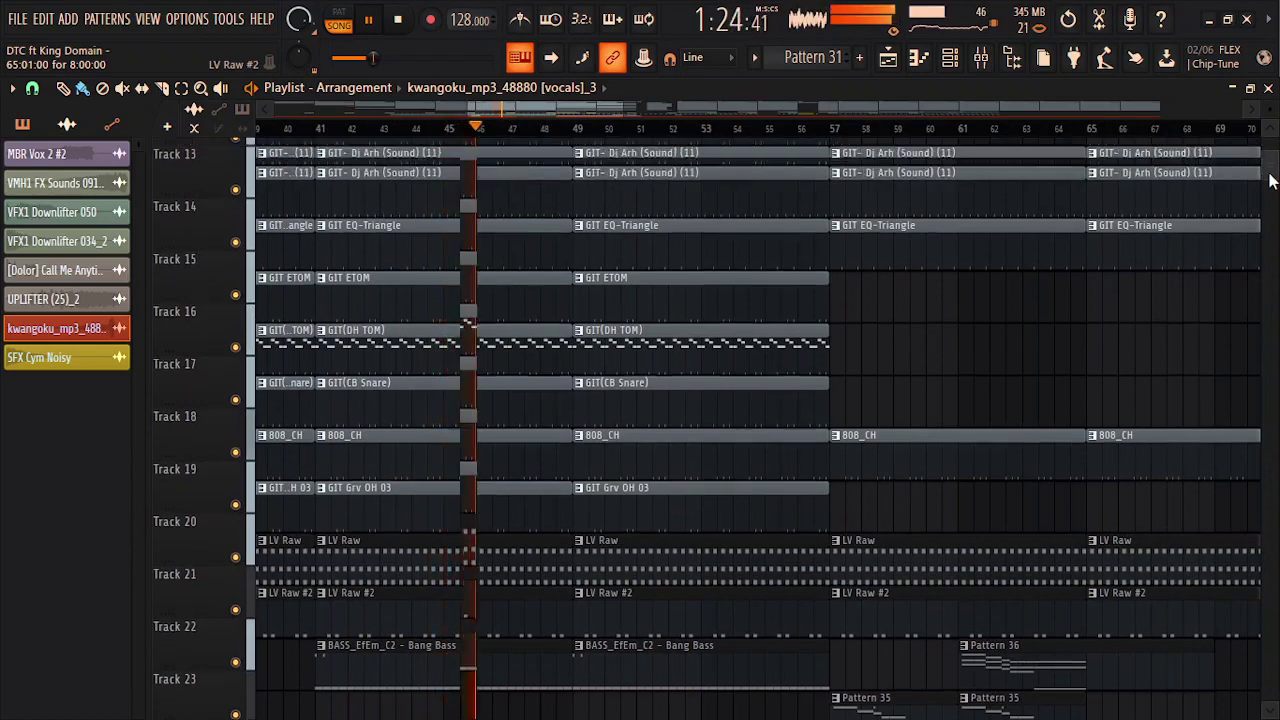
{"action": "scroll", "coordinate": [1268, 175], "scroll_direction": "up", "scroll_amount": 5}
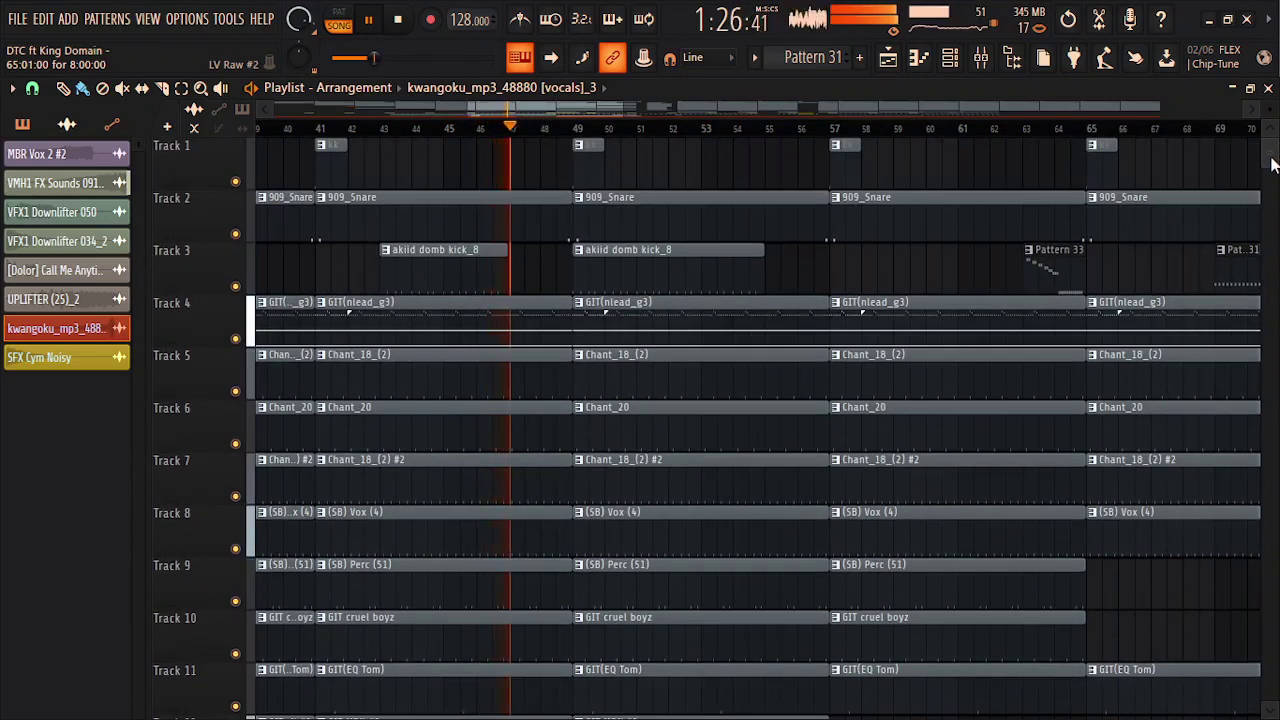
{"action": "scroll", "coordinate": [1266, 183], "scroll_direction": "down", "scroll_amount": 7}
{"action": "scroll", "coordinate": [1266, 185], "scroll_direction": "down", "scroll_amount": 6}
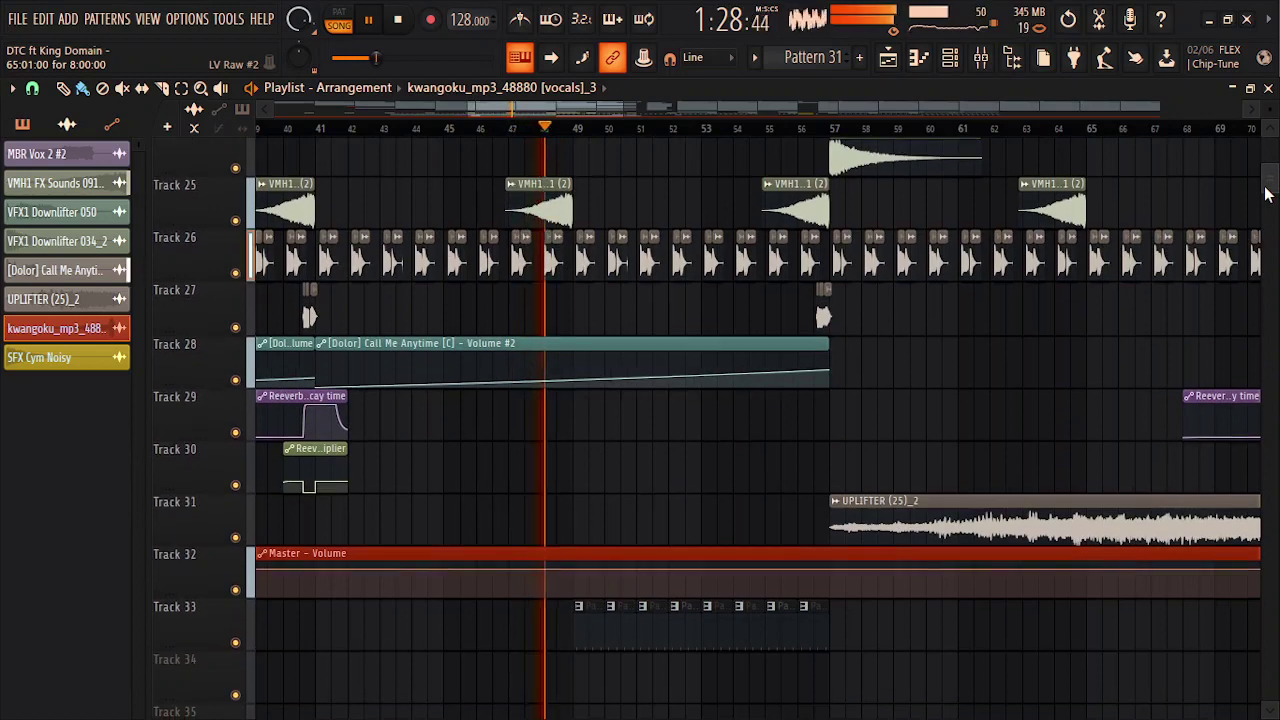
{"action": "scroll", "coordinate": [637, 103], "scroll_direction": "right", "scroll_amount": 4}
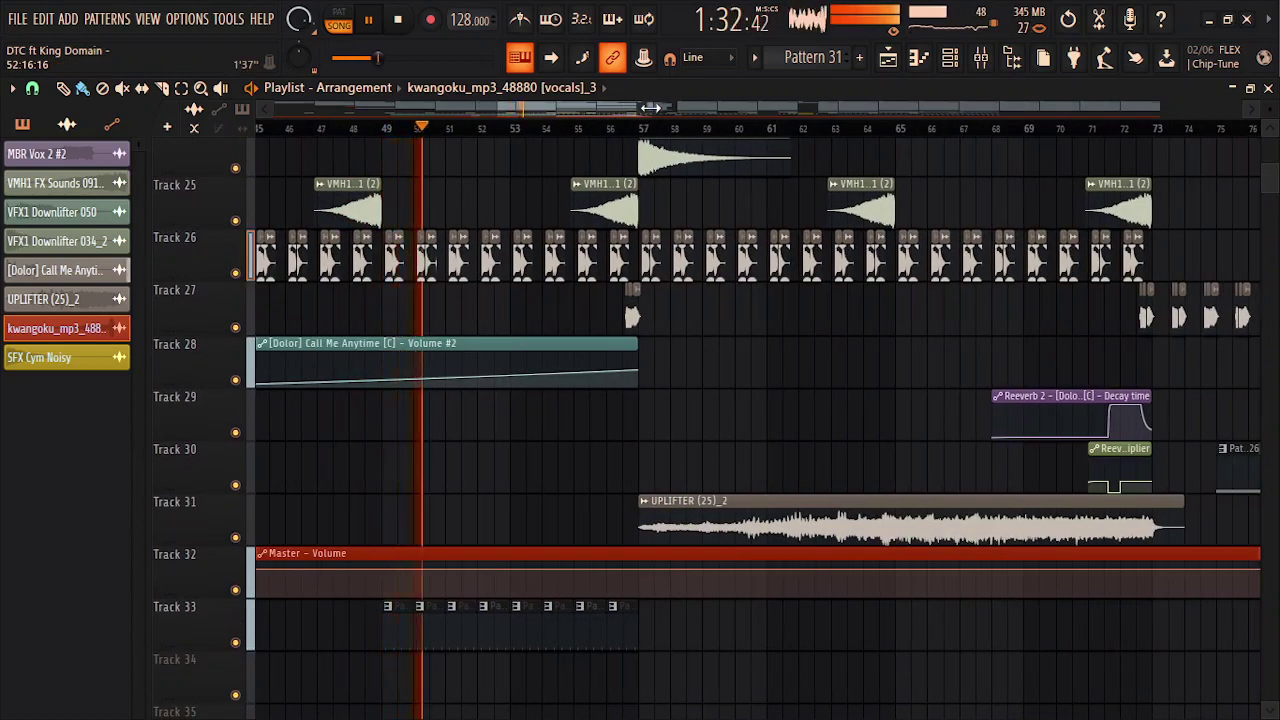
{"action": "left_click_drag", "start_coordinate": [641, 103], "coordinate": [725, 103]}
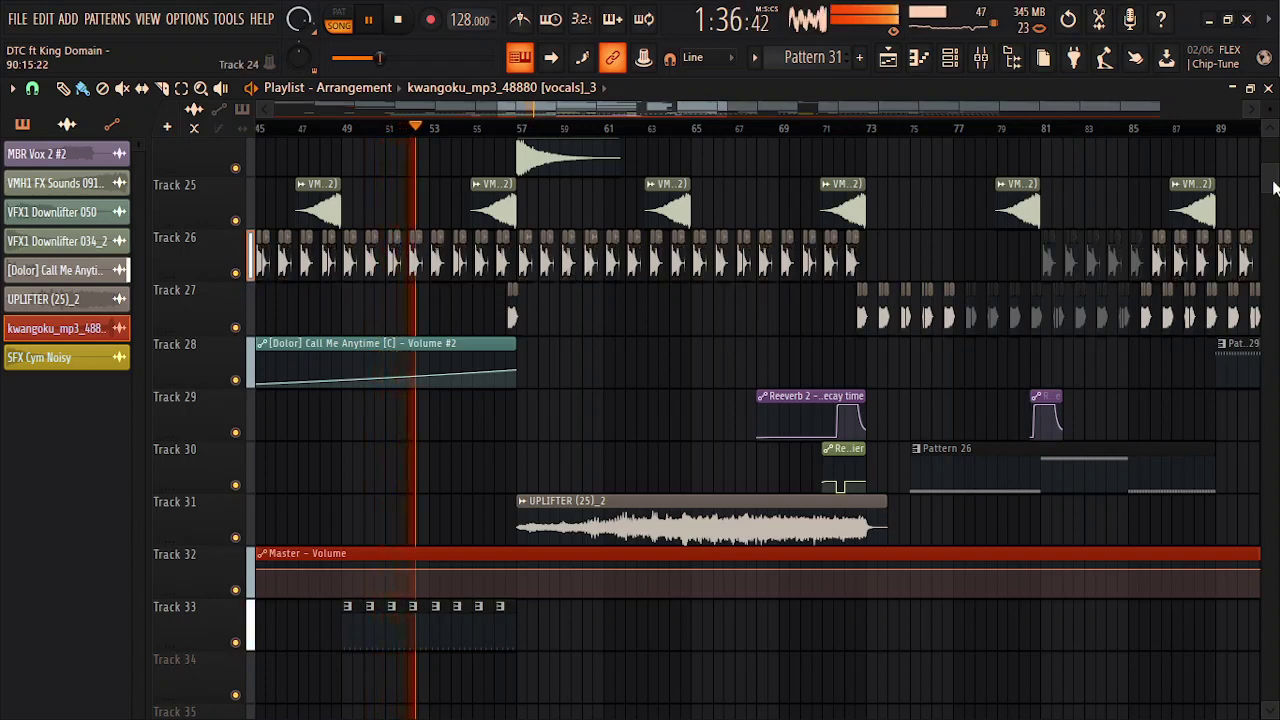
{"action": "left_click_drag", "start_coordinate": [1273, 188], "coordinate": [1275, 183]}
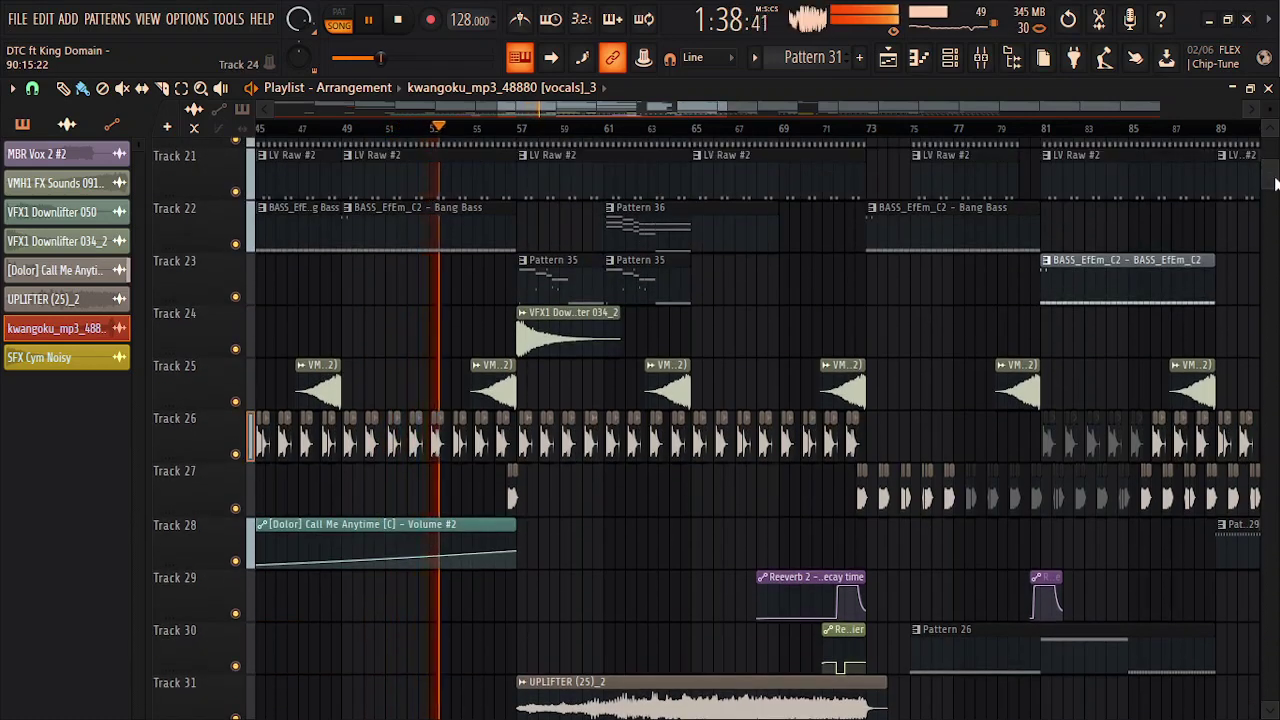
Examine the arrangement from bar 51 to bar 121, comparing the drum tracks with the bass, vocal and effect tracks around the breaks.
{"action": "left_click_drag", "start_coordinate": [690, 113], "coordinate": [714, 108]}
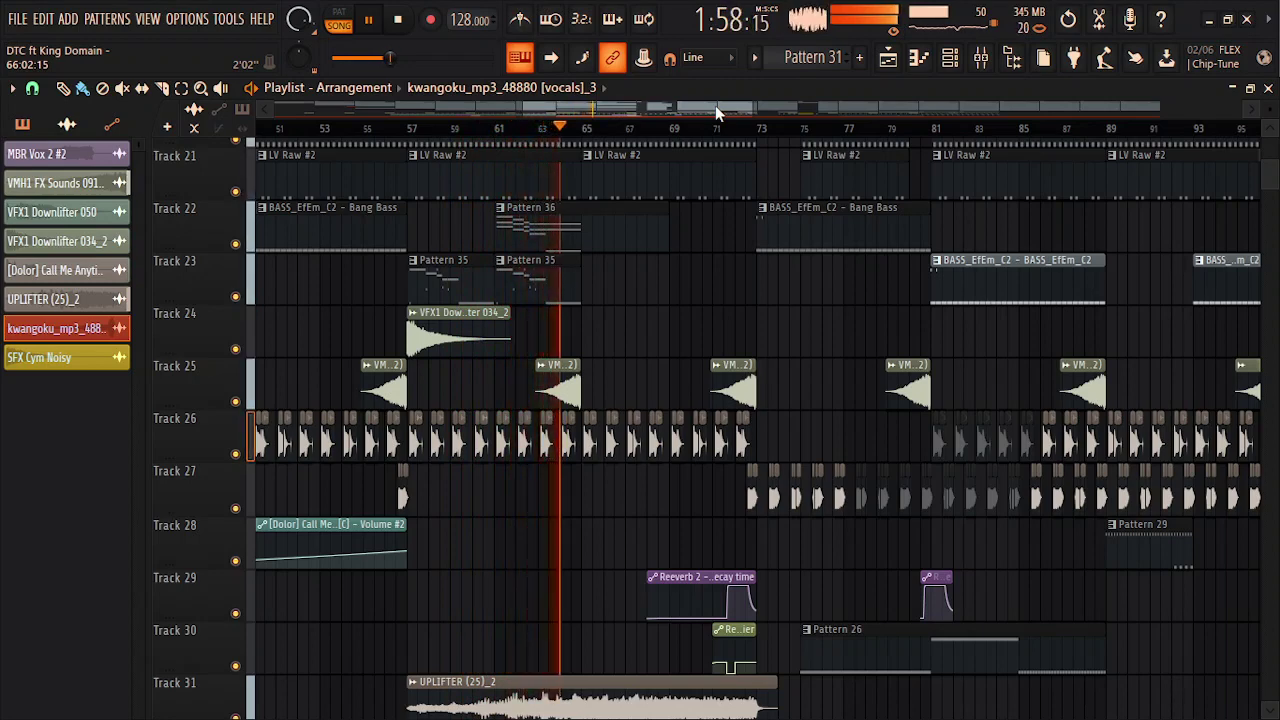
{"action": "left_click_drag", "start_coordinate": [715, 105], "coordinate": [783, 112]}
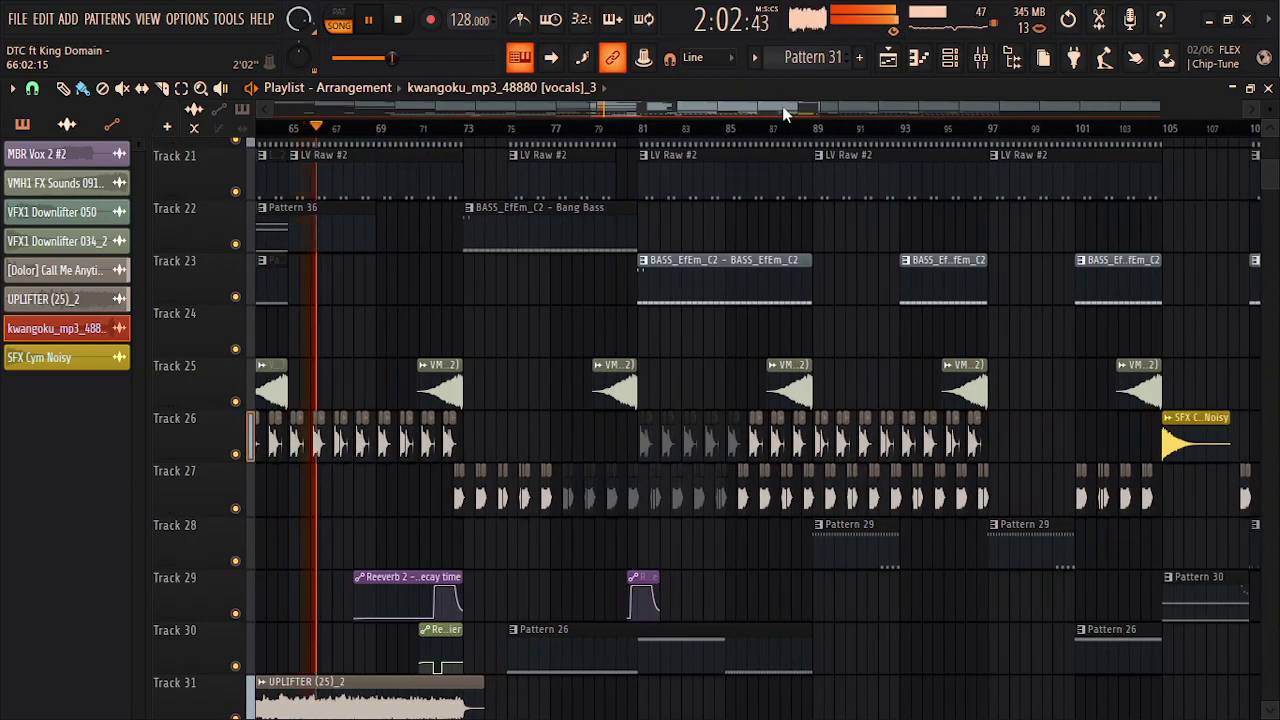
{"action": "scroll", "coordinate": [1273, 187], "scroll_direction": "down", "scroll_amount": 2}
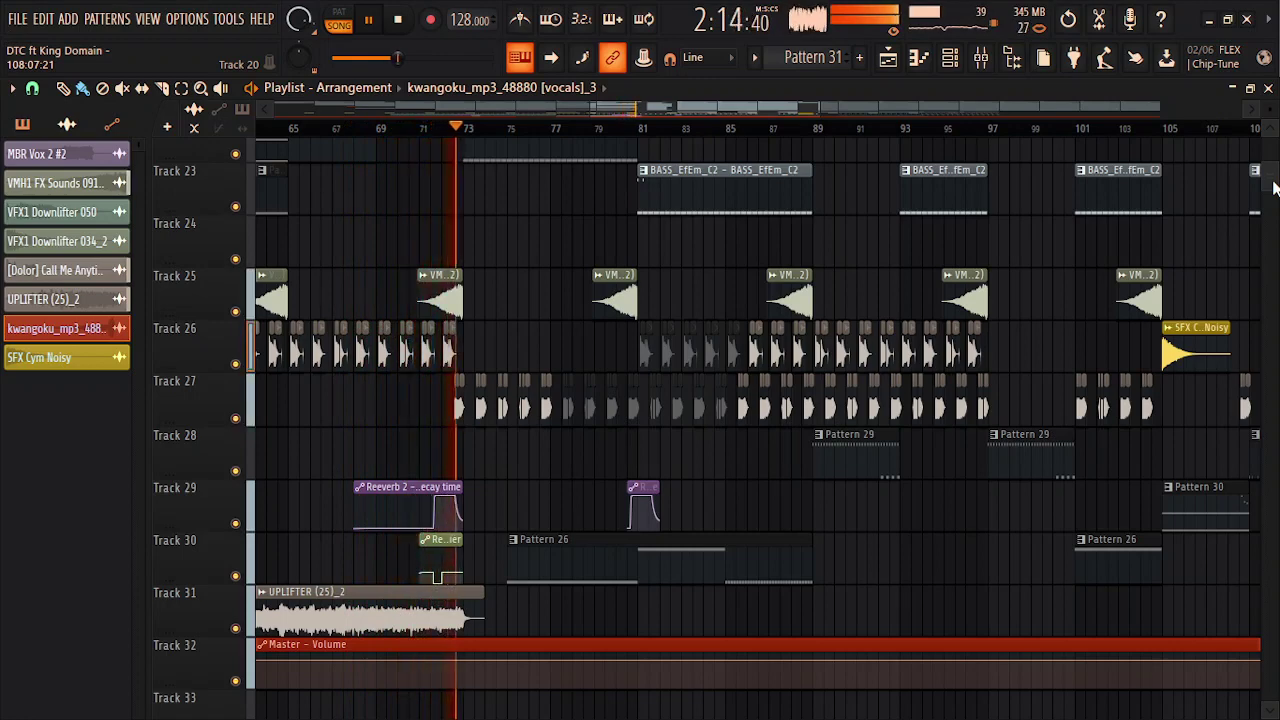
{"action": "left_click_drag", "start_coordinate": [1274, 188], "coordinate": [1270, 155]}
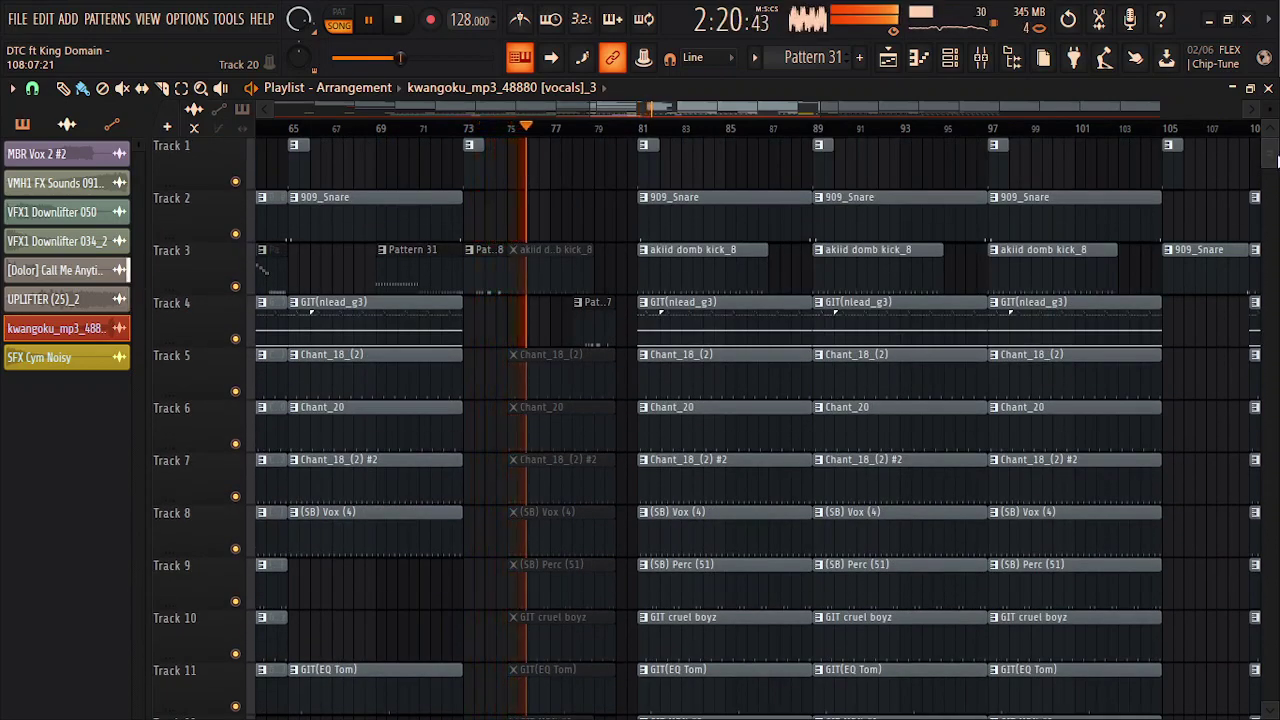
{"action": "left_click_drag", "start_coordinate": [1270, 155], "coordinate": [1262, 185]}
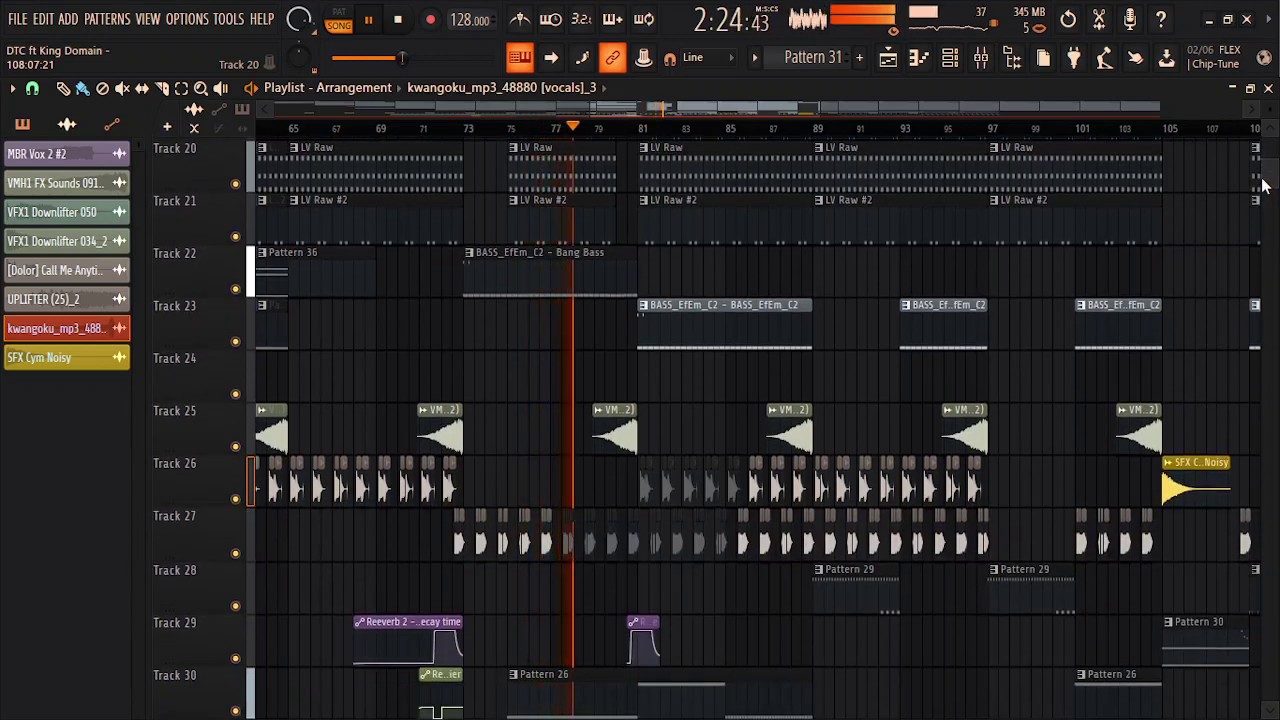
{"action": "scroll", "coordinate": [1195, 160], "scroll_direction": "right", "scroll_amount": 2}
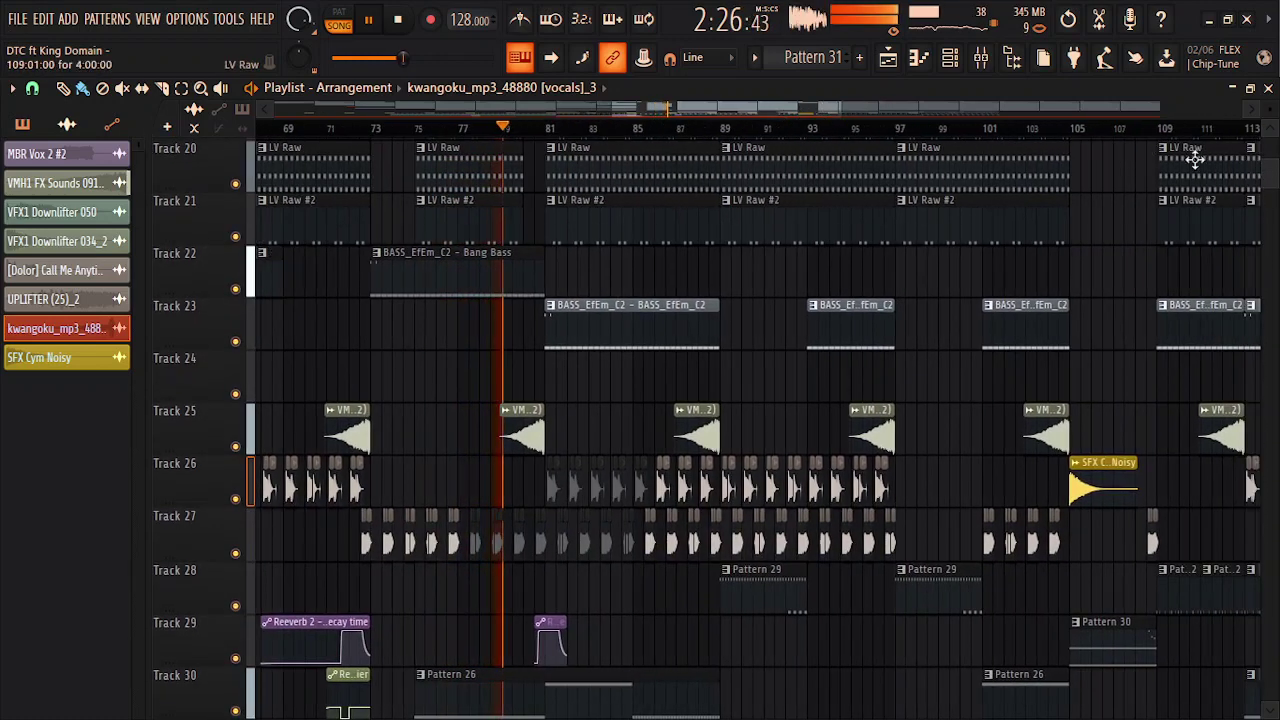
{"action": "scroll", "coordinate": [1195, 160], "scroll_direction": "up", "scroll_amount": 6}
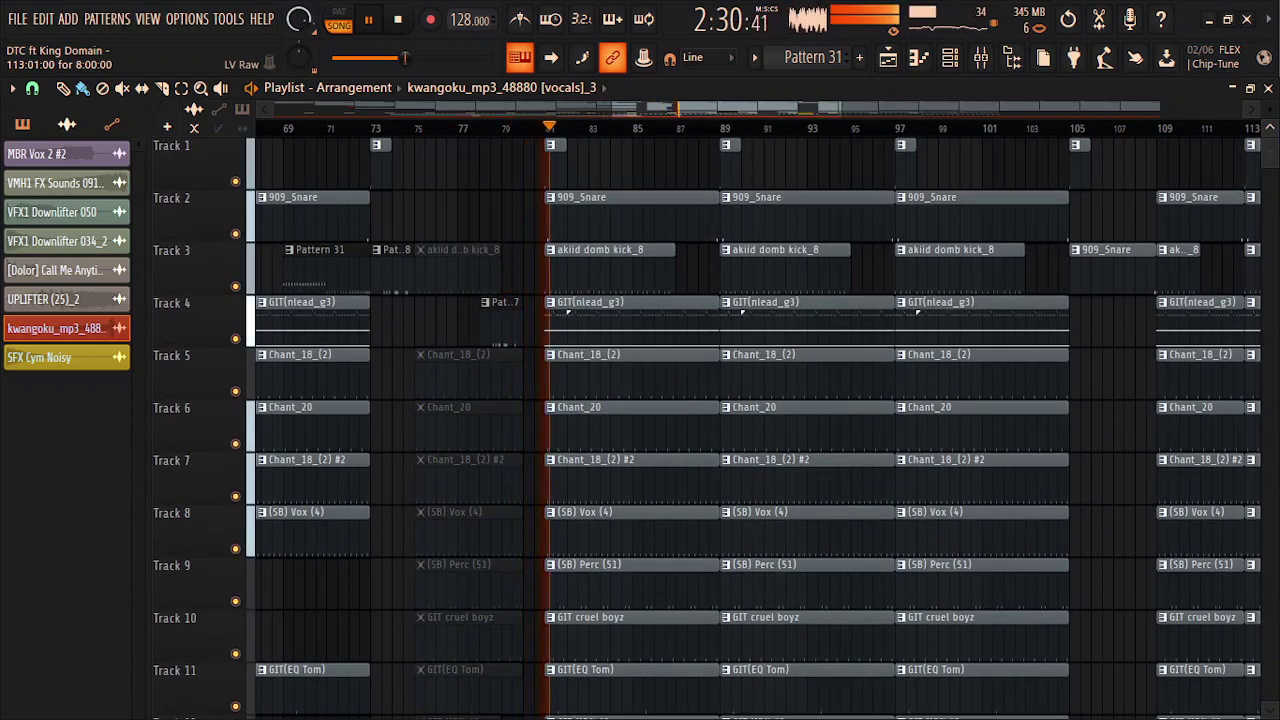
{"action": "left_click_drag", "start_coordinate": [787, 106], "coordinate": [834, 104]}
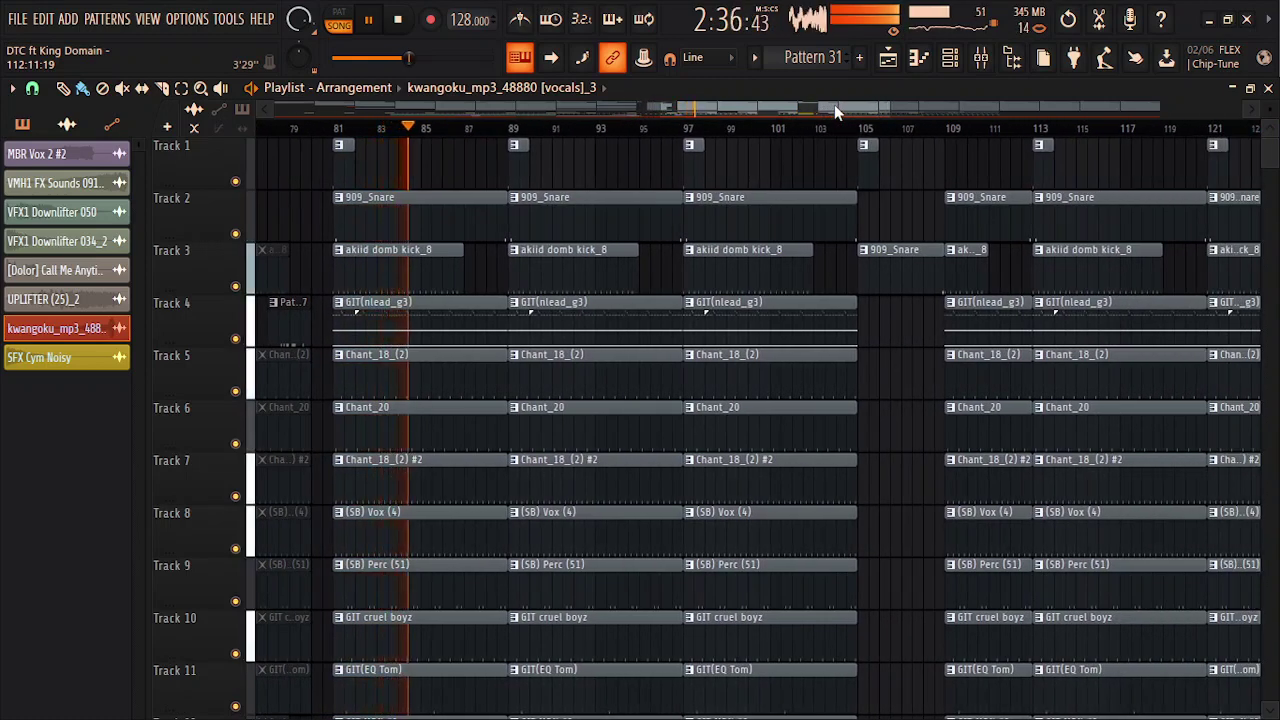
Open the channel rack and show all channels instead of only the audio clips.
{"action": "scroll", "coordinate": [1274, 158], "scroll_direction": "down", "scroll_amount": 4}
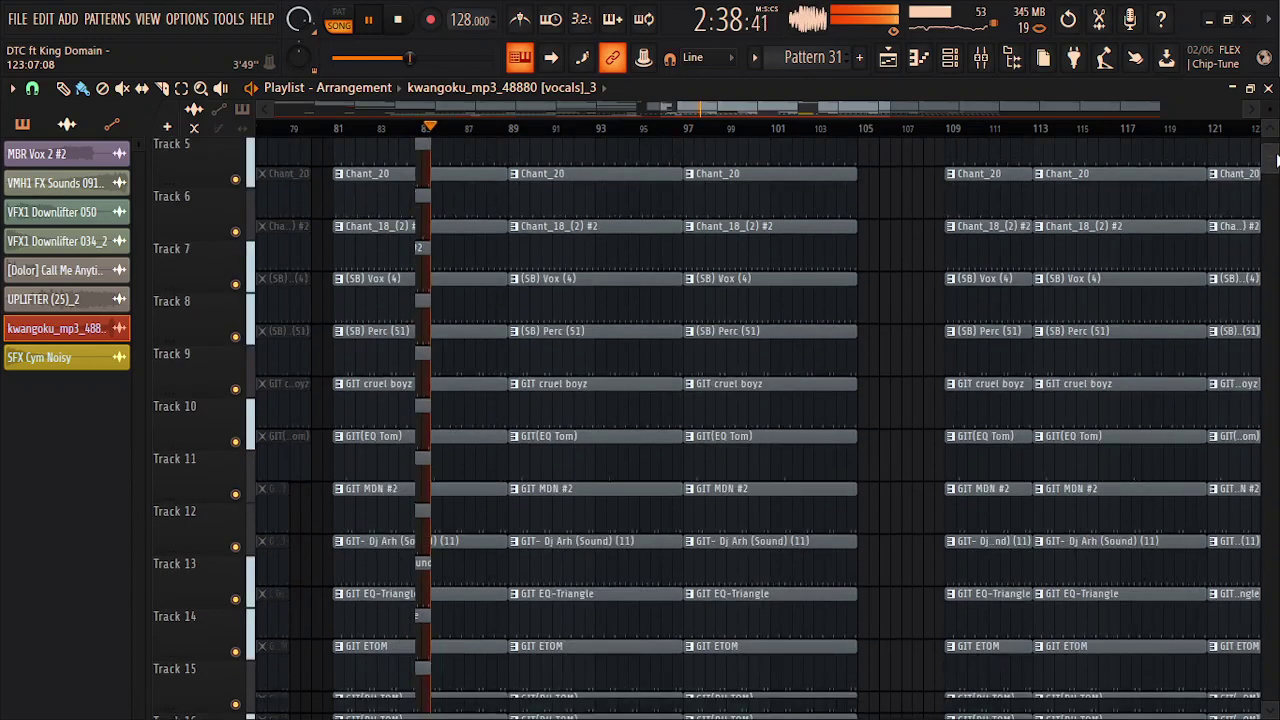
{"action": "left_click_drag", "start_coordinate": [1276, 160], "coordinate": [1277, 177]}
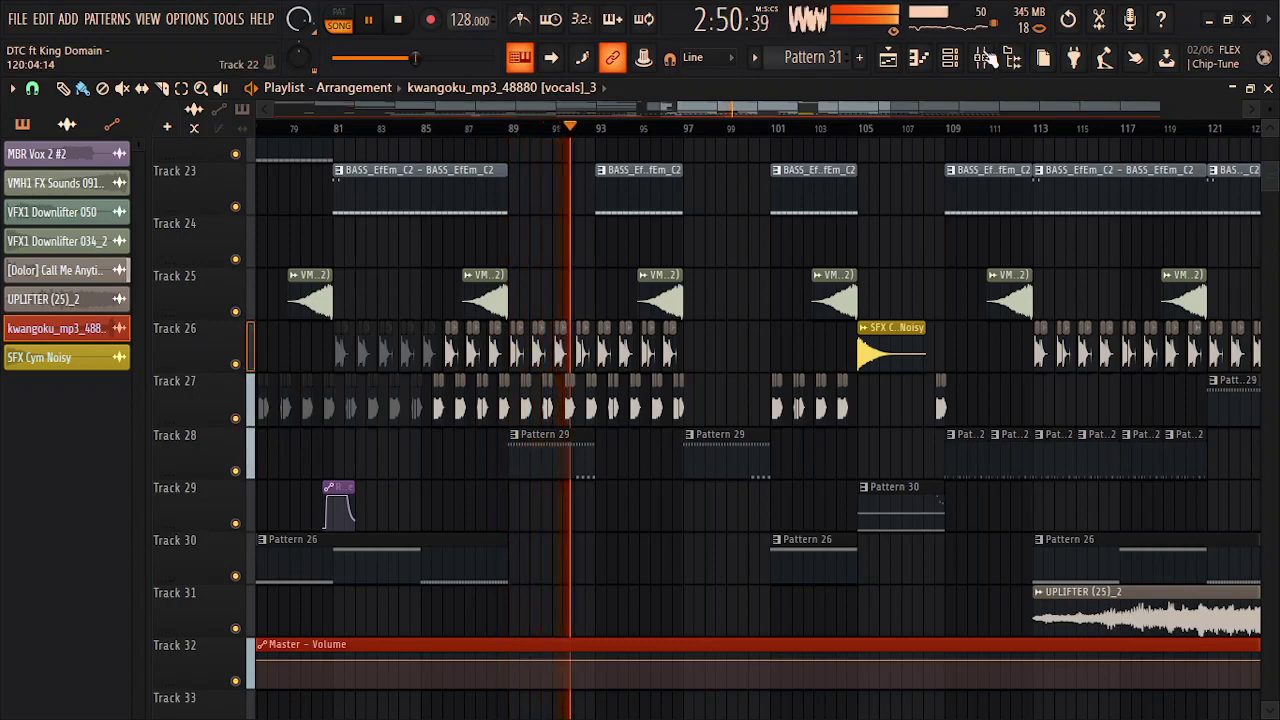
{"action": "left_click", "coordinate": [951, 60]}
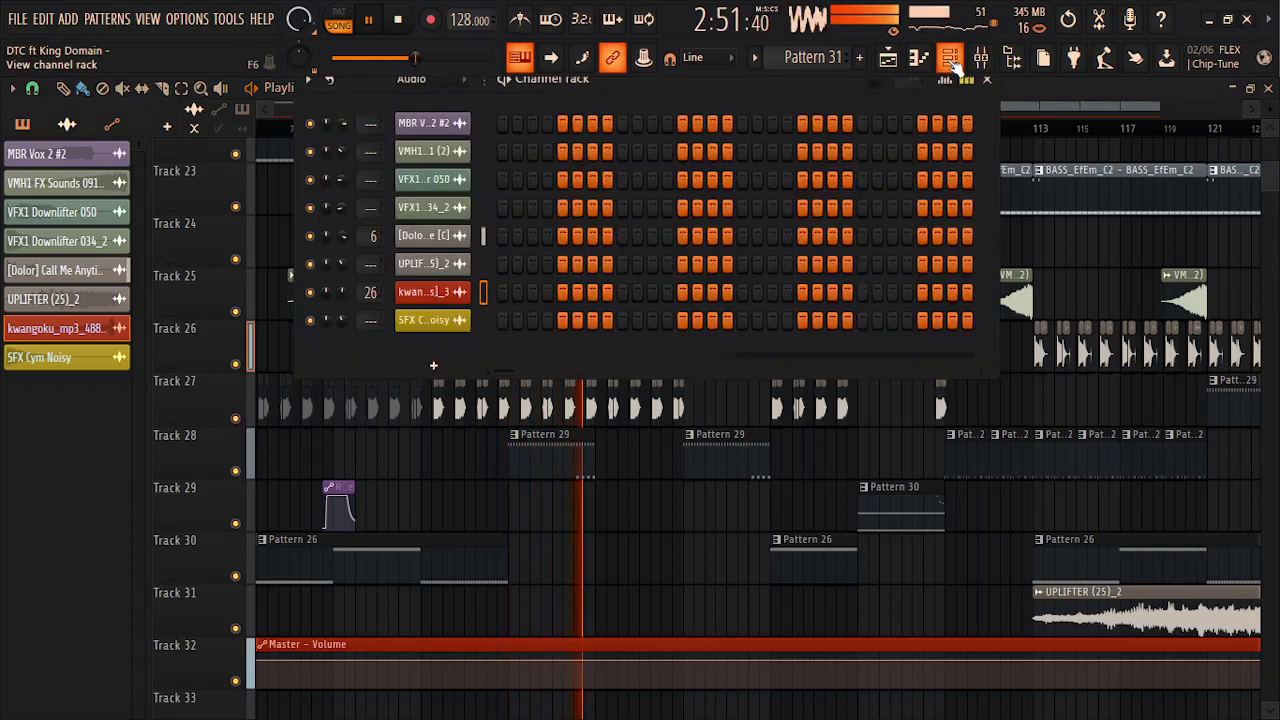
{"action": "left_click", "coordinate": [432, 84]}
{"action": "left_click", "coordinate": [428, 98]}
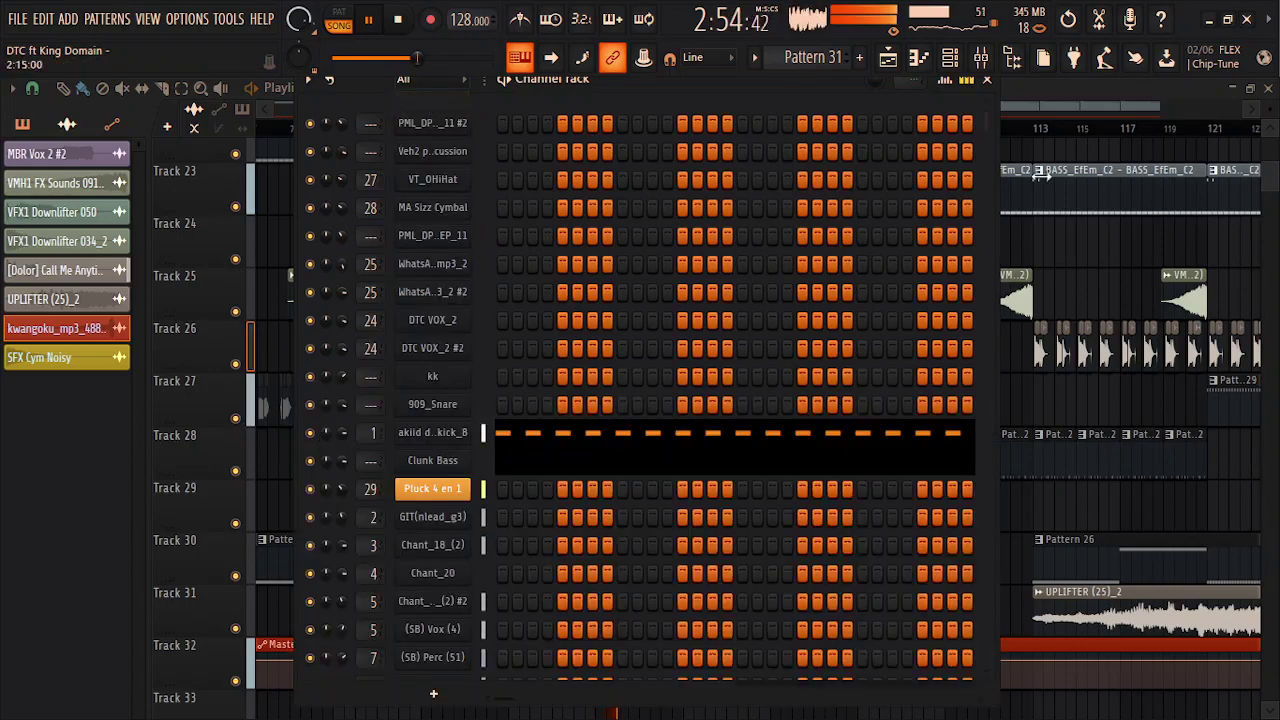
{"action": "left_click_drag", "start_coordinate": [985, 120], "coordinate": [974, 86]}
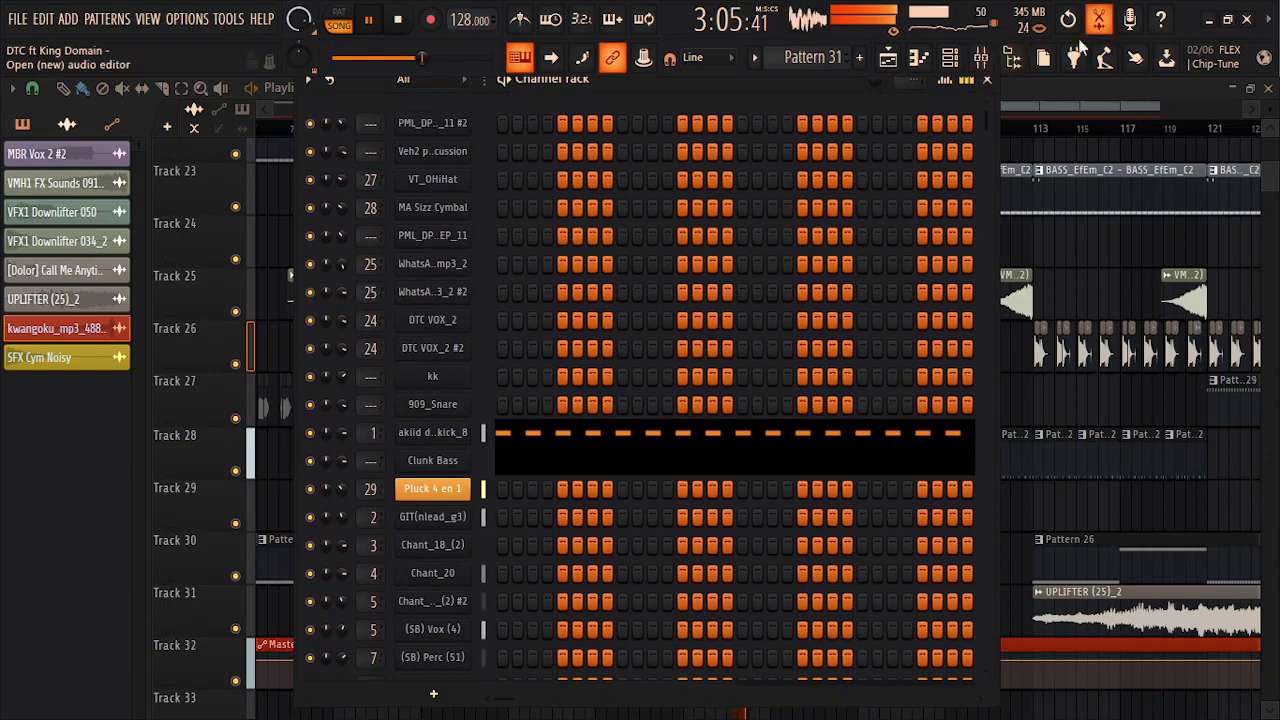
Find the Purity instrument in the browser and add it to the channel rack just above Pluck 4 en 1.
{"action": "left_click", "coordinate": [1012, 57]}
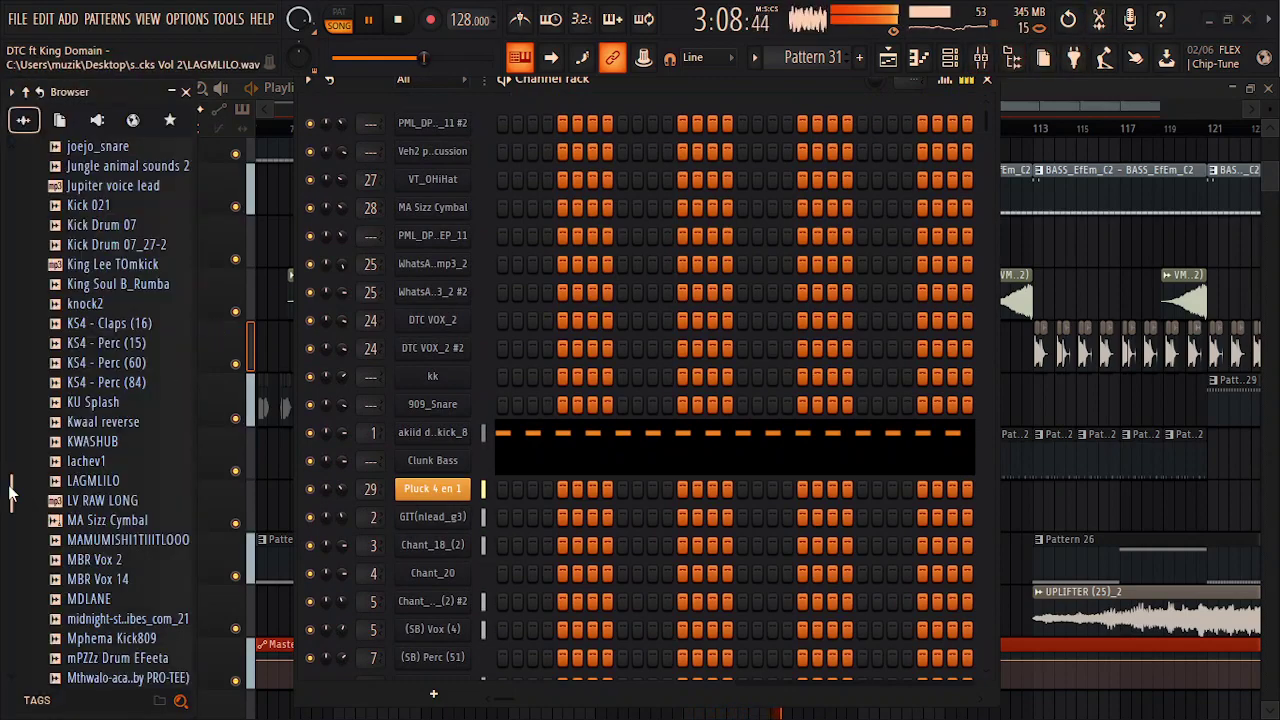
{"action": "left_click_drag", "start_coordinate": [10, 490], "coordinate": [25, 215]}
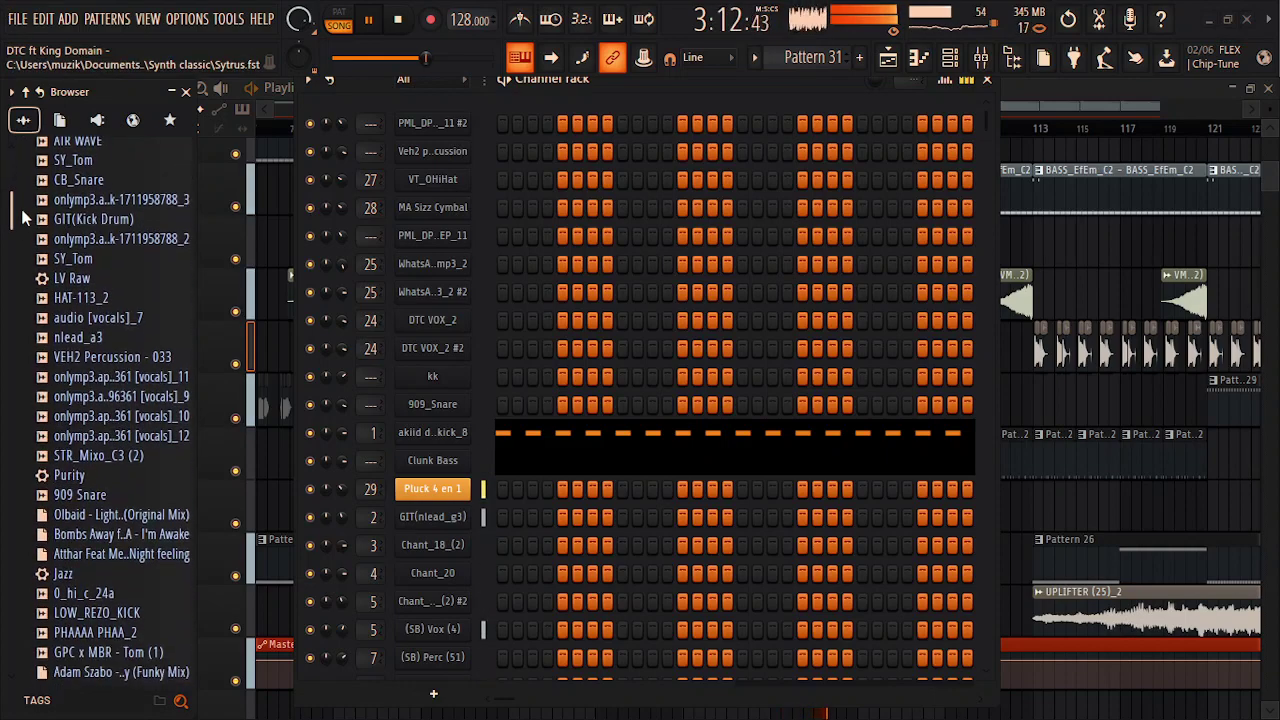
{"action": "scroll", "coordinate": [50, 335], "scroll_direction": "down", "scroll_amount": 2}
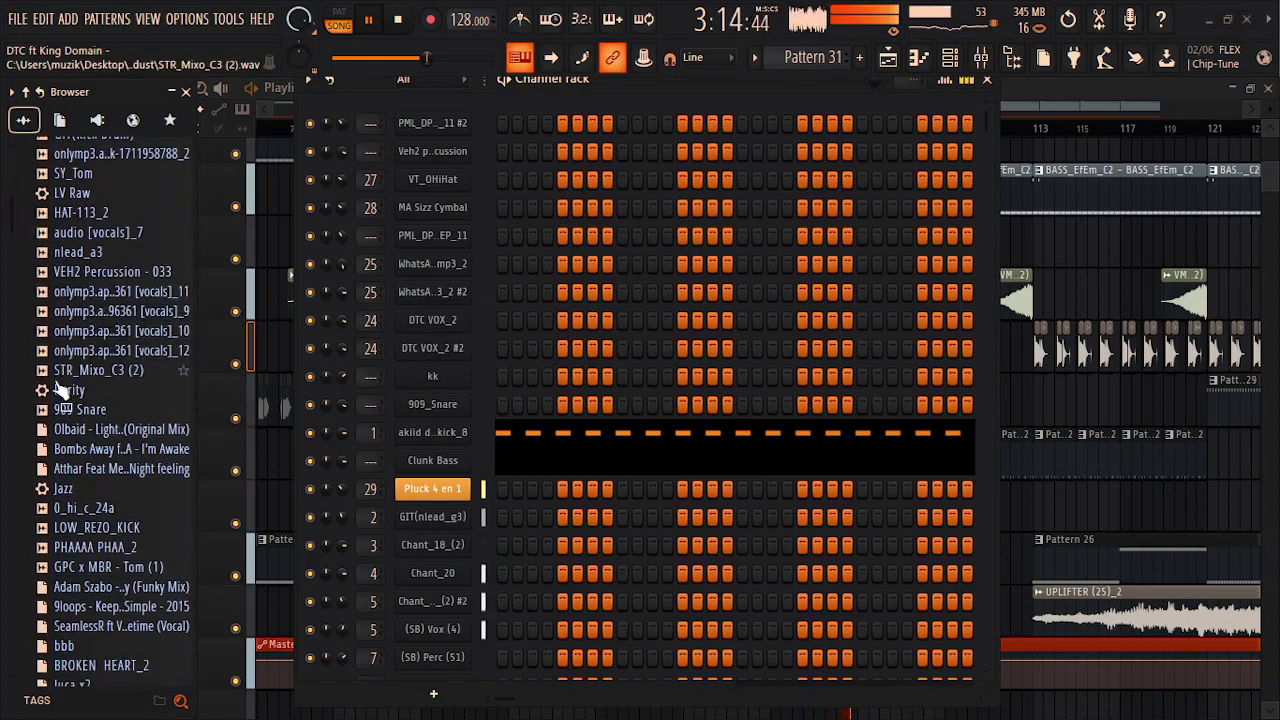
{"action": "left_click_drag", "start_coordinate": [60, 400], "coordinate": [420, 479]}
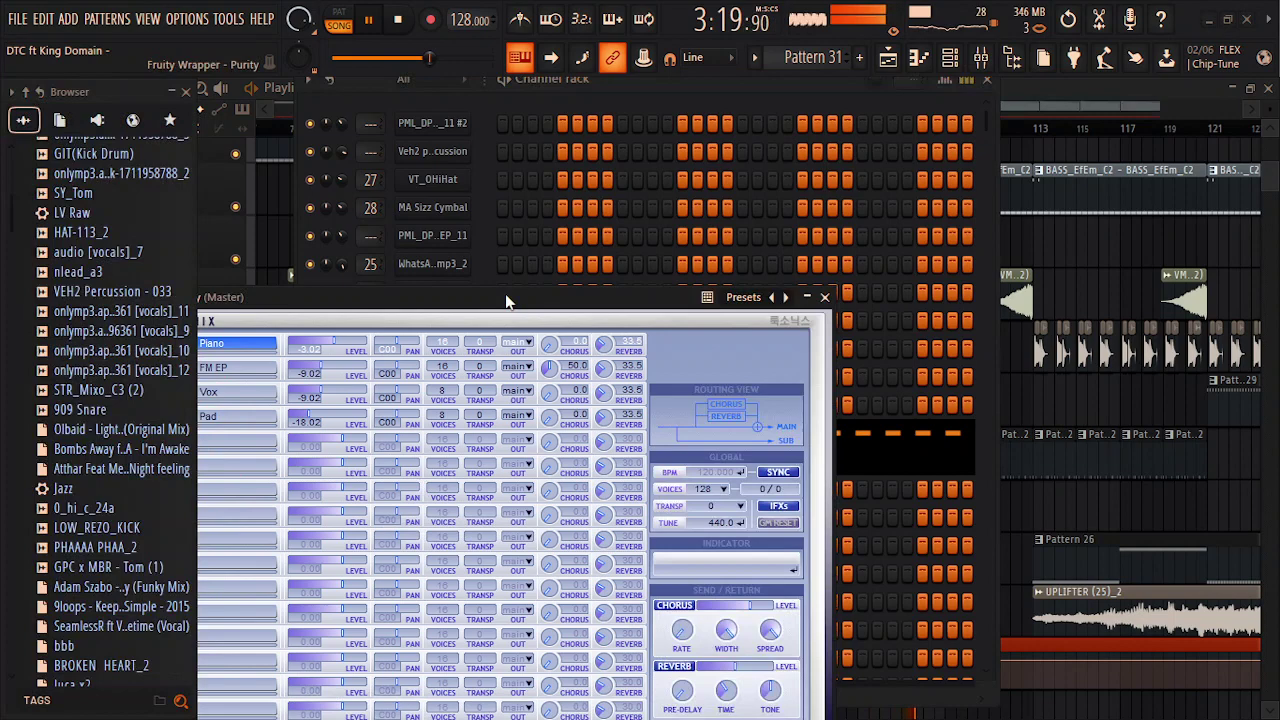
{"action": "left_click_drag", "start_coordinate": [506, 301], "coordinate": [648, 157]}
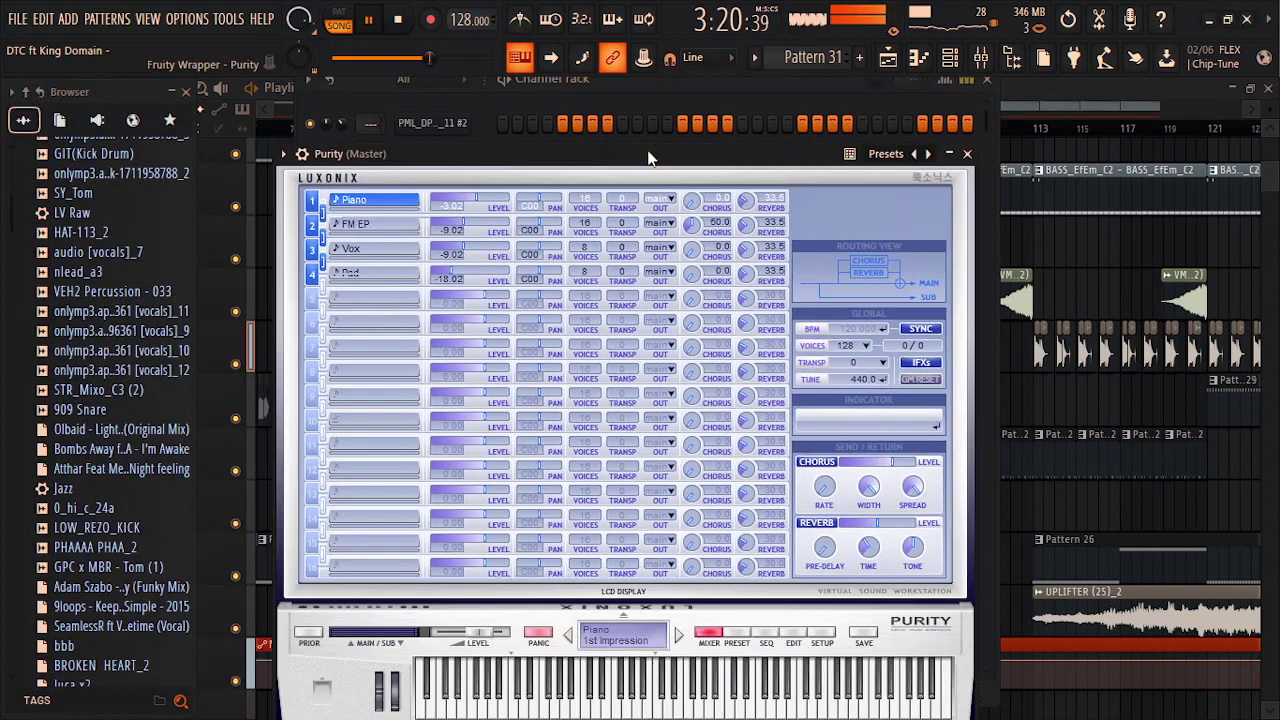
Load the Street King Basic preset from Purity's Drum category and close the instrument window.
{"action": "left_click", "coordinate": [743, 645]}
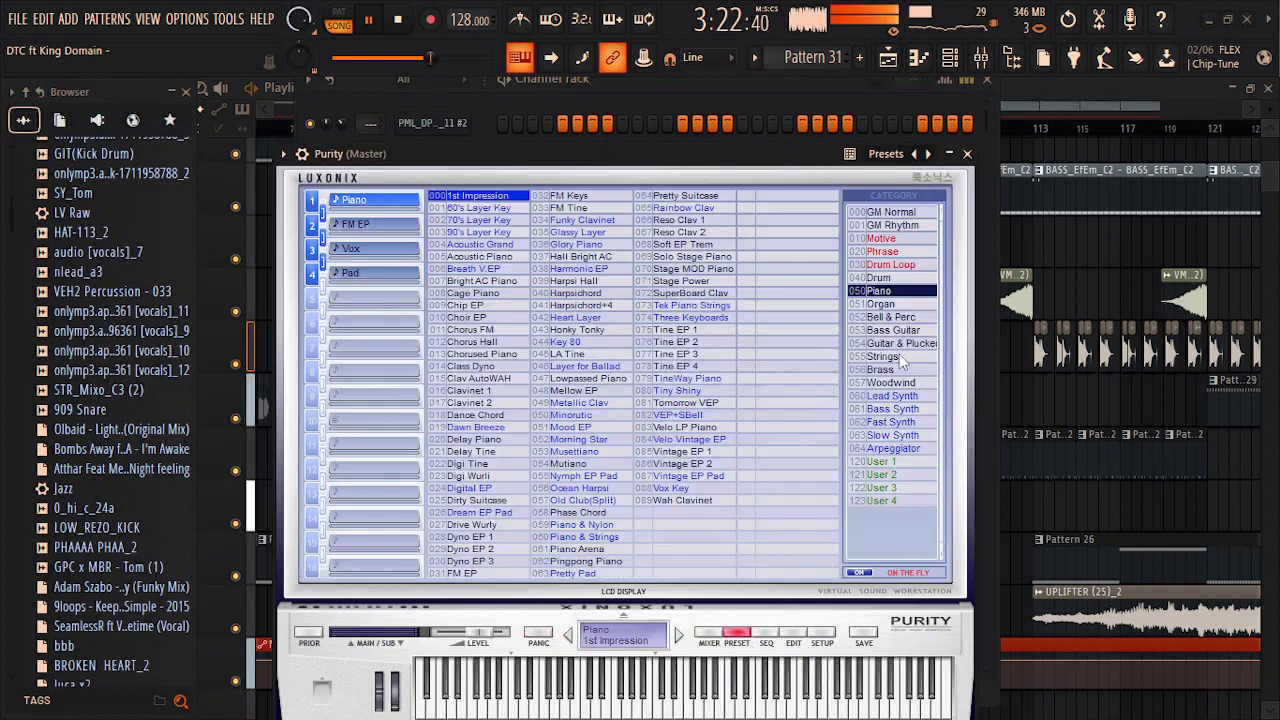
{"action": "left_click", "coordinate": [885, 278]}
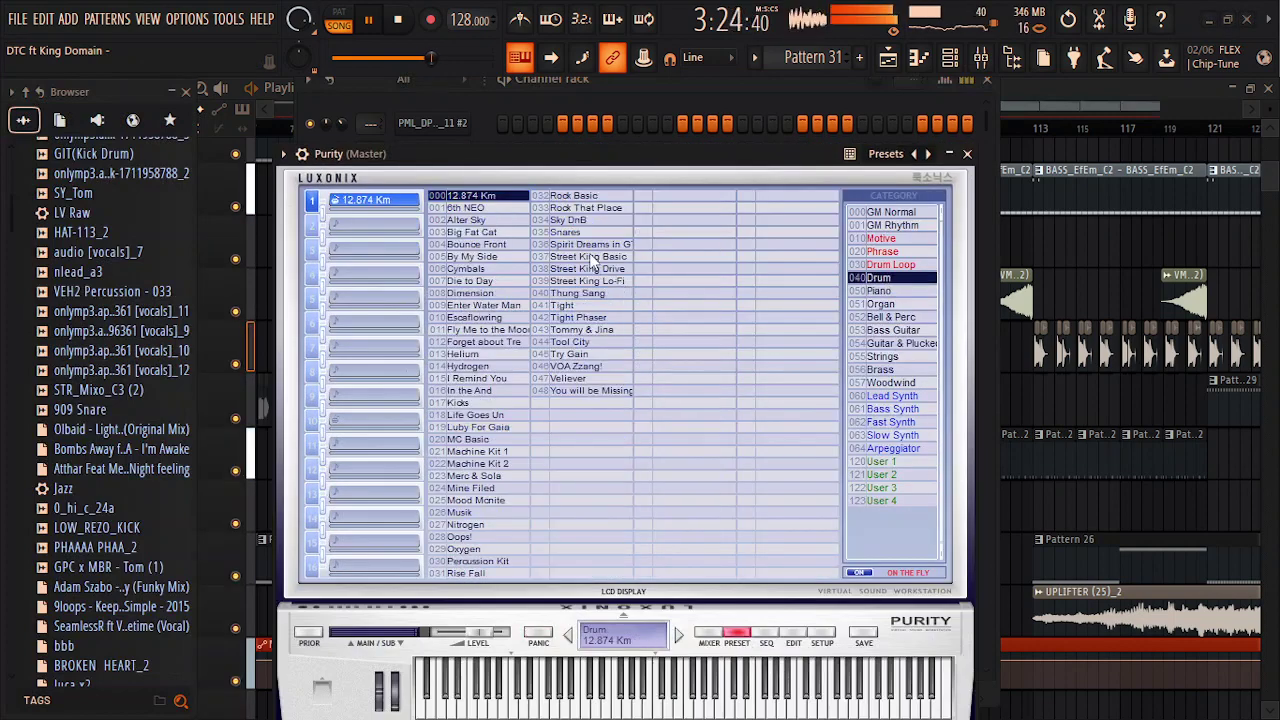
{"action": "left_click", "coordinate": [592, 257]}
{"action": "left_click", "coordinate": [968, 154]}
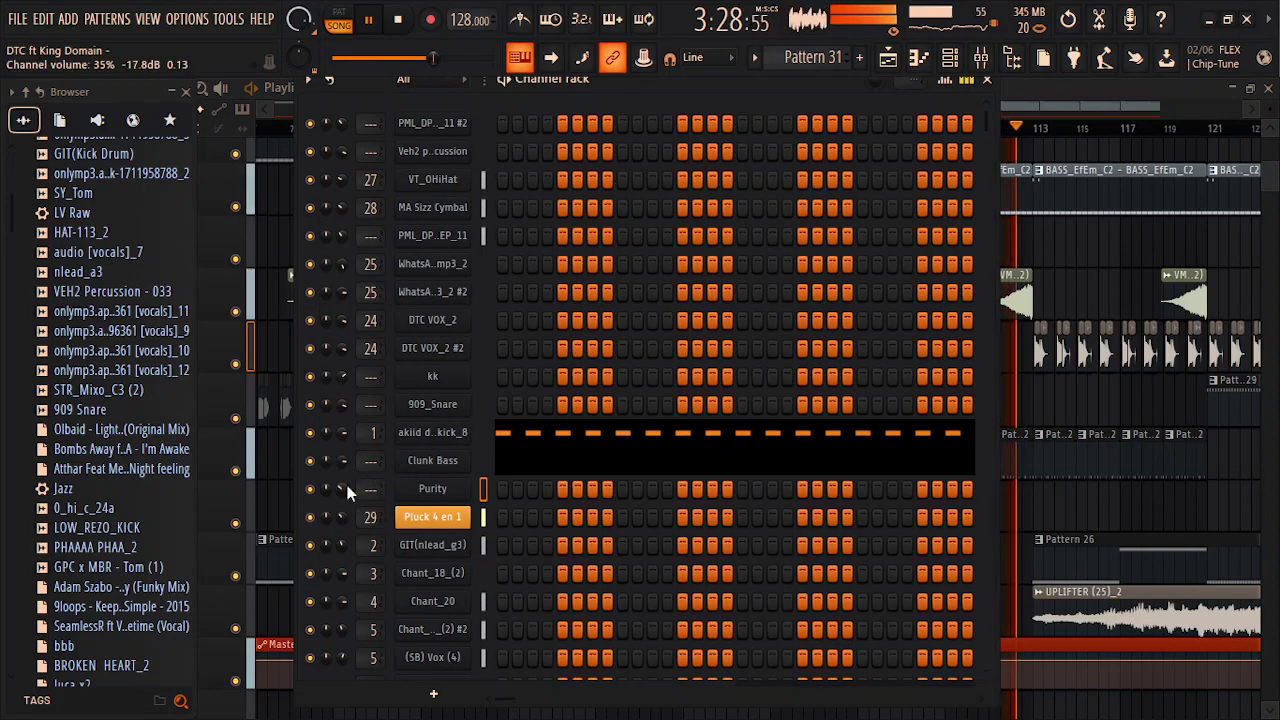
Create a new empty pattern and open the piano roll for the Purity channel.
{"action": "left_click", "coordinate": [860, 60]}
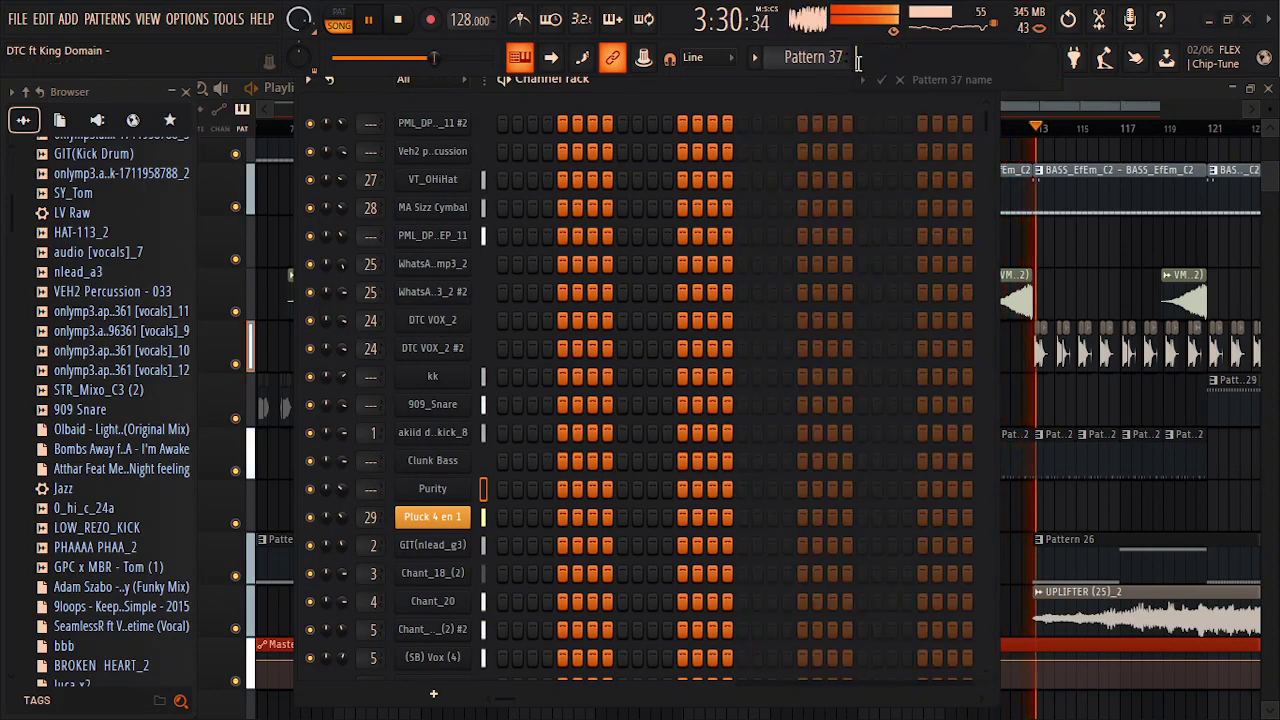
{"action": "right_click", "coordinate": [443, 488]}
{"action": "left_click", "coordinate": [501, 456]}
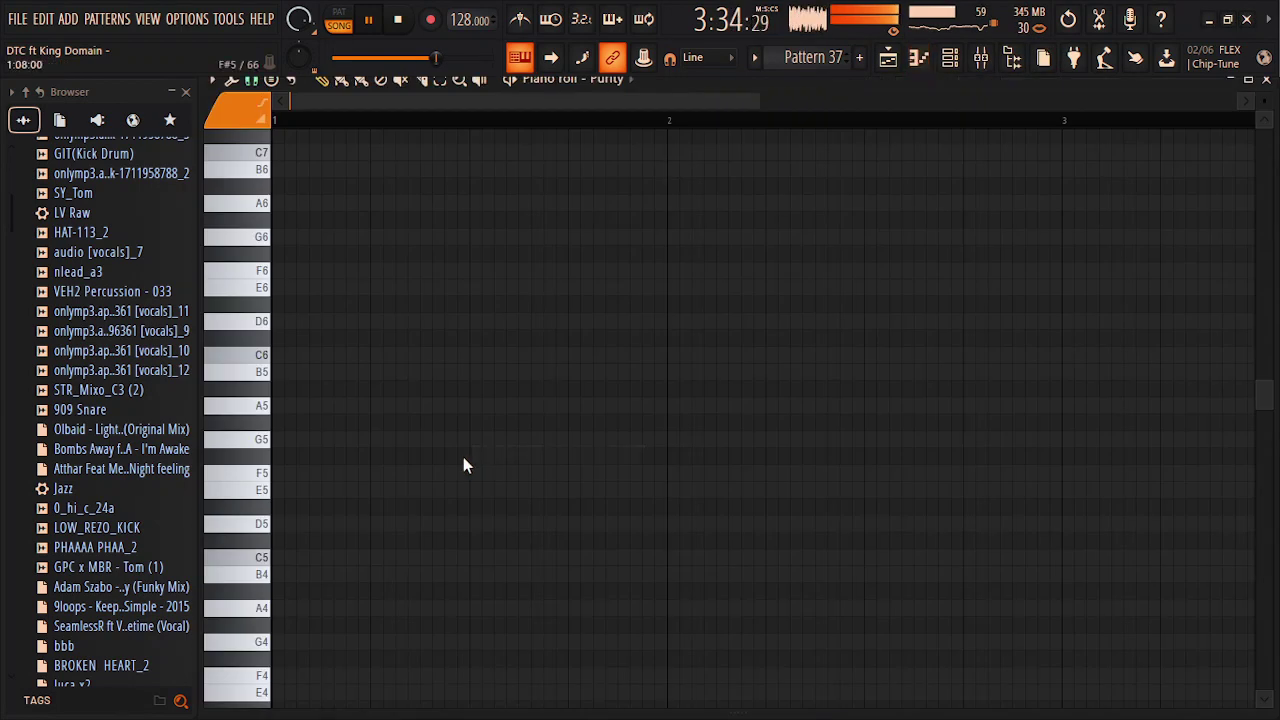
Draw a C6 note at the start of bar 1 and stretch it to eight bars, ending at bar 9.
{"action": "left_click", "coordinate": [253, 86]}
{"action": "left_click", "coordinate": [270, 123]}
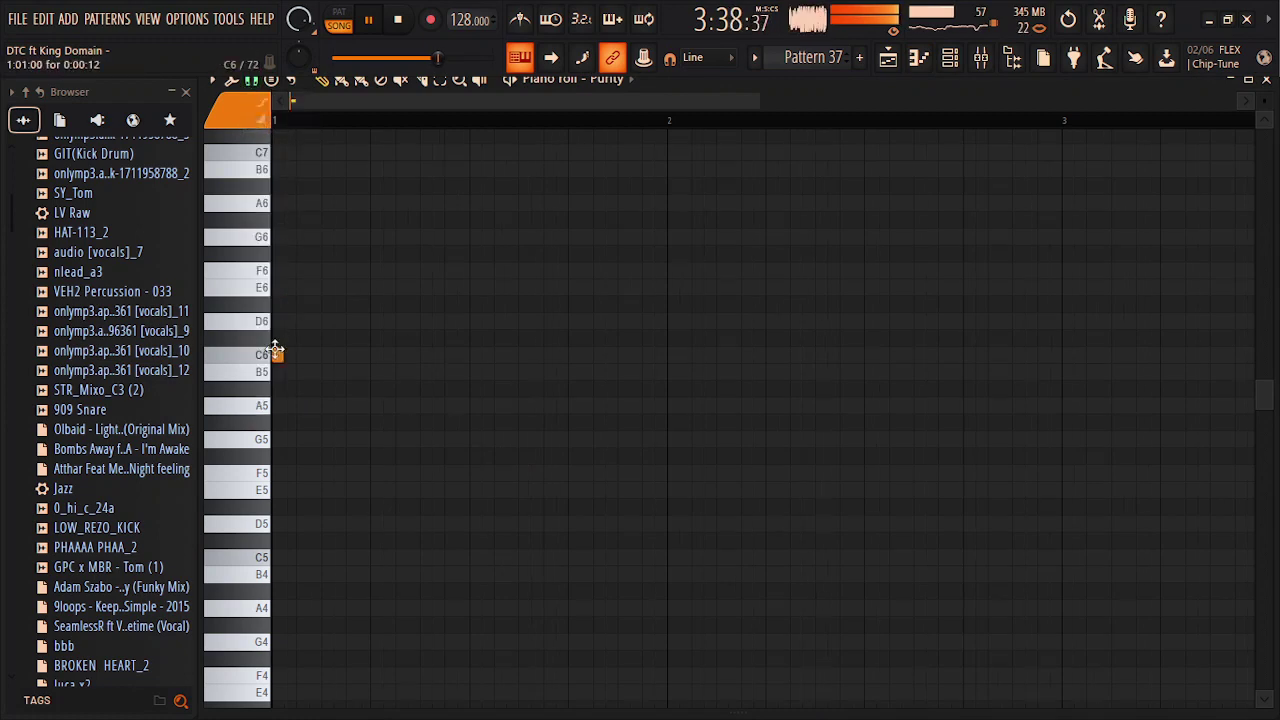
{"action": "left_click_drag", "start_coordinate": [282, 354], "coordinate": [612, 373]}
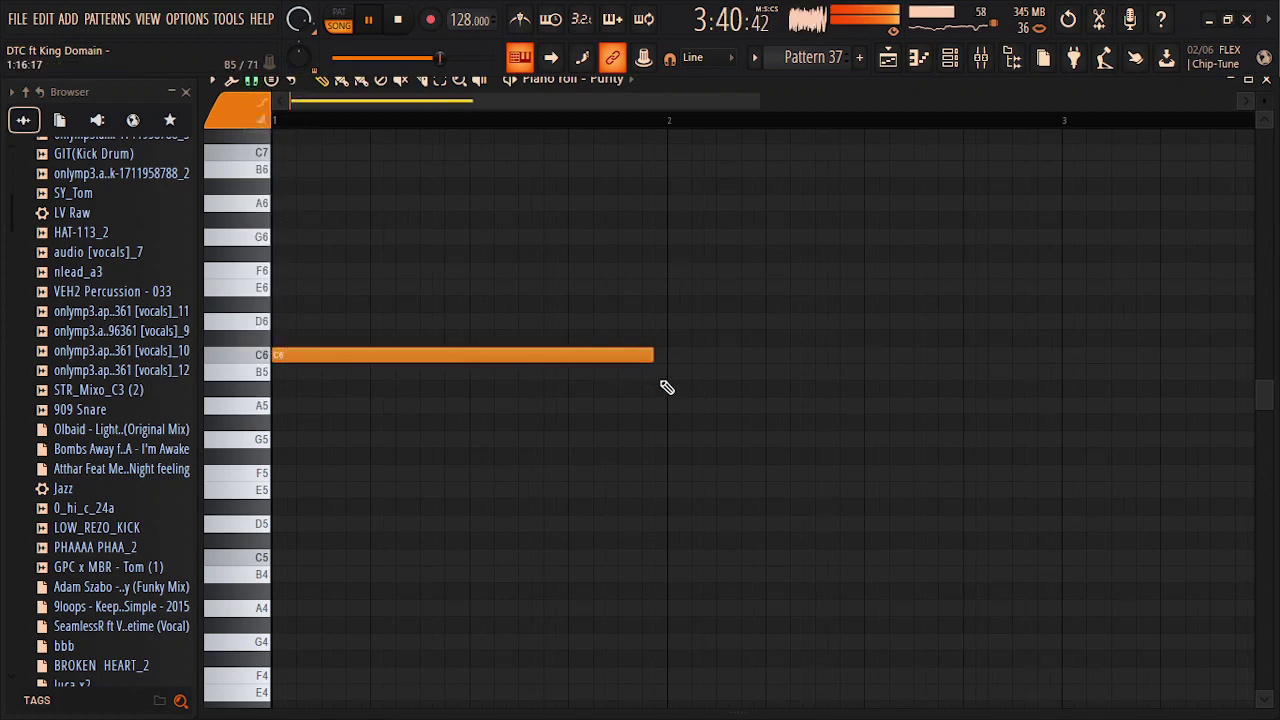
{"action": "left_click_drag", "start_coordinate": [666, 351], "coordinate": [1031, 353]}
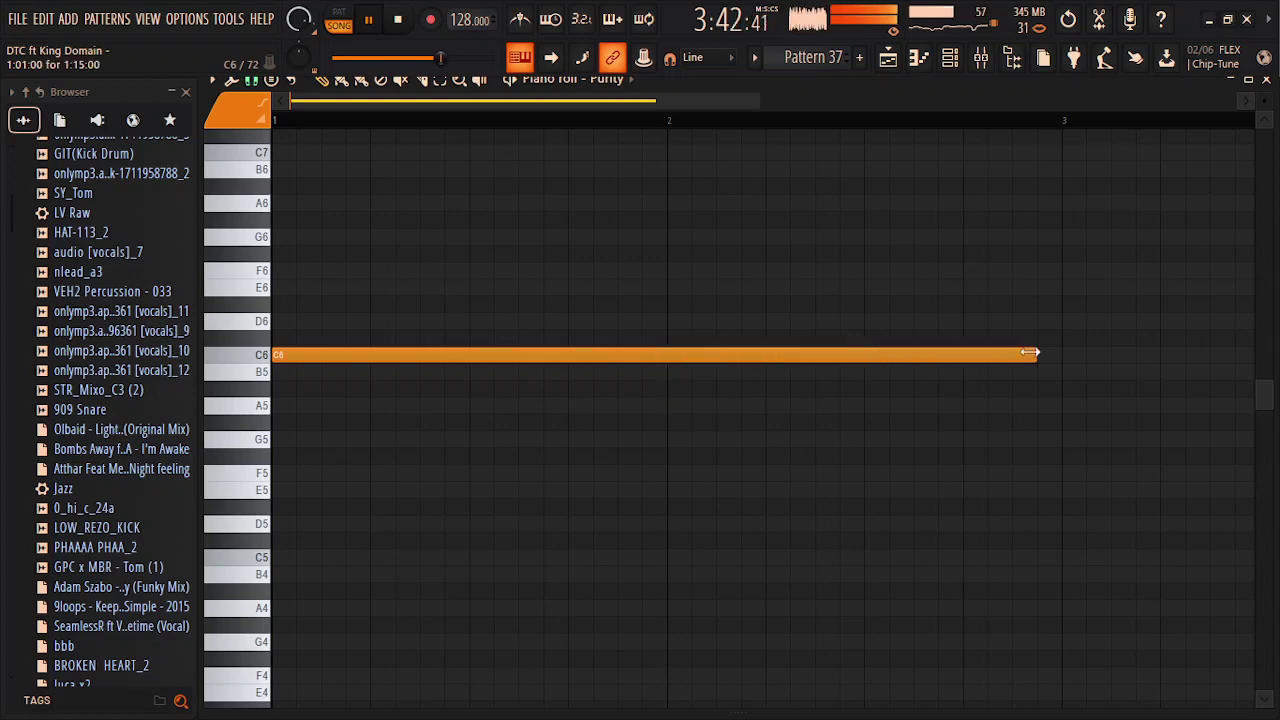
{"action": "scroll", "coordinate": [720, 210], "scroll_direction": "down", "scroll_amount": 3}
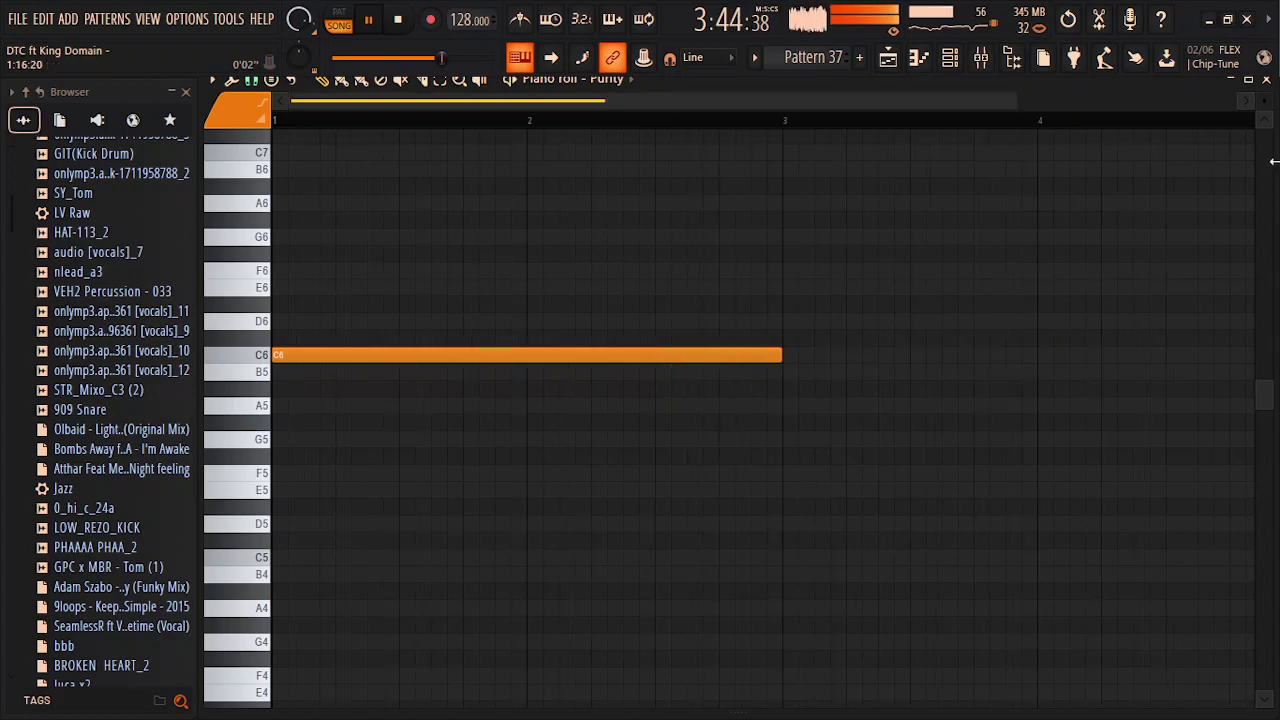
{"action": "mouse_move", "coordinate": [584, 355]}
{"action": "left_mouse_down"}
{"action": "mouse_move", "coordinate": [1250, 355]}
{"action": "mouse_move", "coordinate": [1194, 346]}
{"action": "mouse_move", "coordinate": [1215, 326]}
{"action": "mouse_move", "coordinate": [1071, 355]}
{"action": "mouse_move", "coordinate": [1125, 353]}
{"action": "left_mouse_up"}
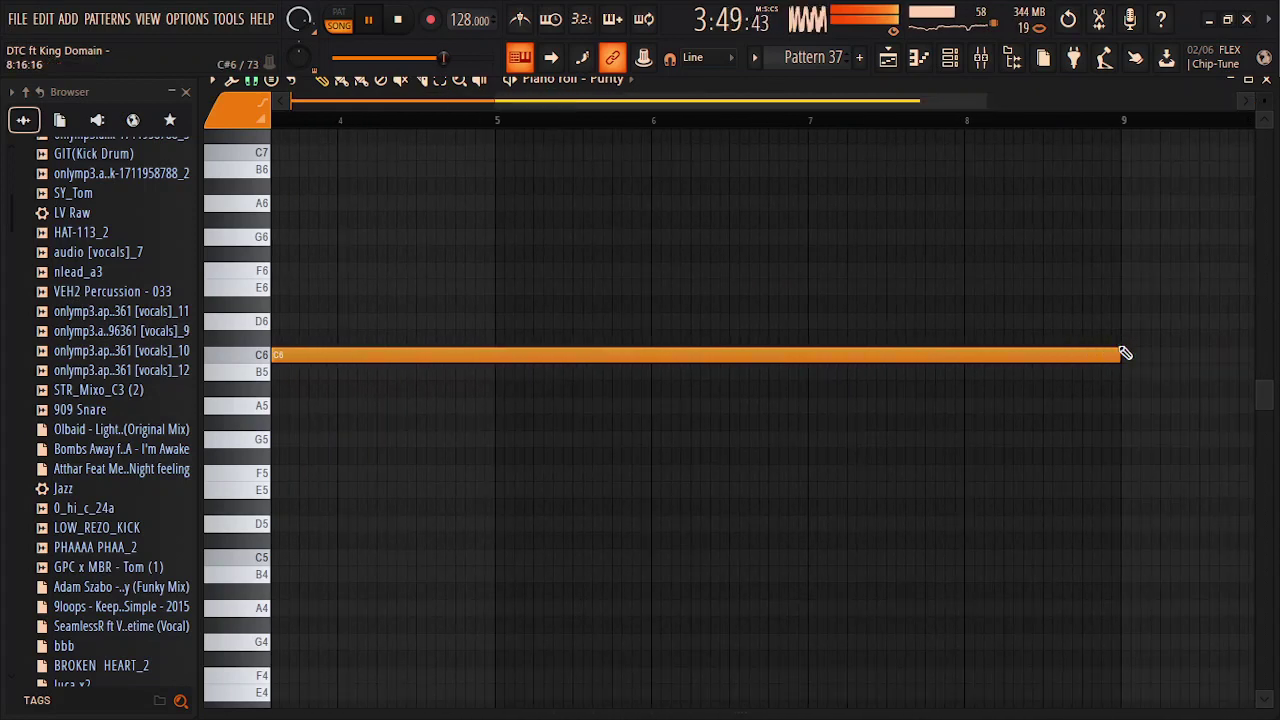
Close the piano roll and place Pattern 37 twice back to back on Track 29, starting at bars 129 and 137.
{"action": "left_click", "coordinate": [1267, 82]}
{"action": "left_click", "coordinate": [1027, 92]}
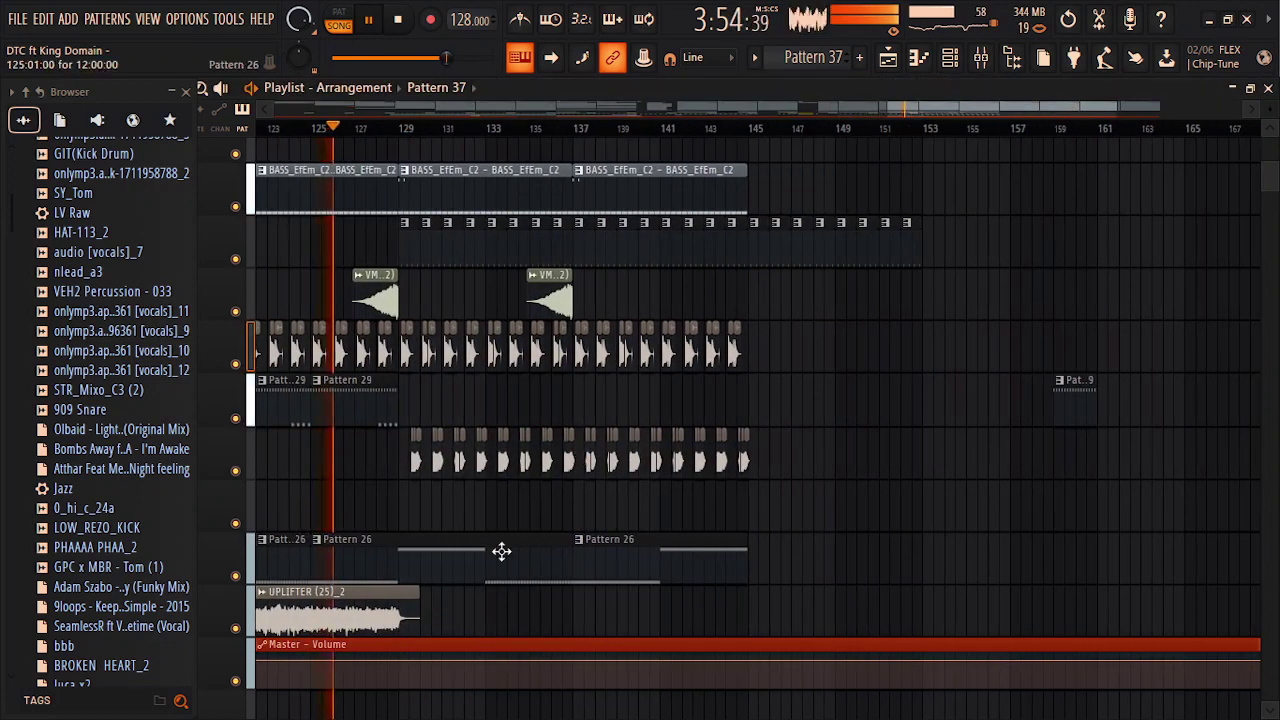
{"action": "left_click", "coordinate": [410, 512]}
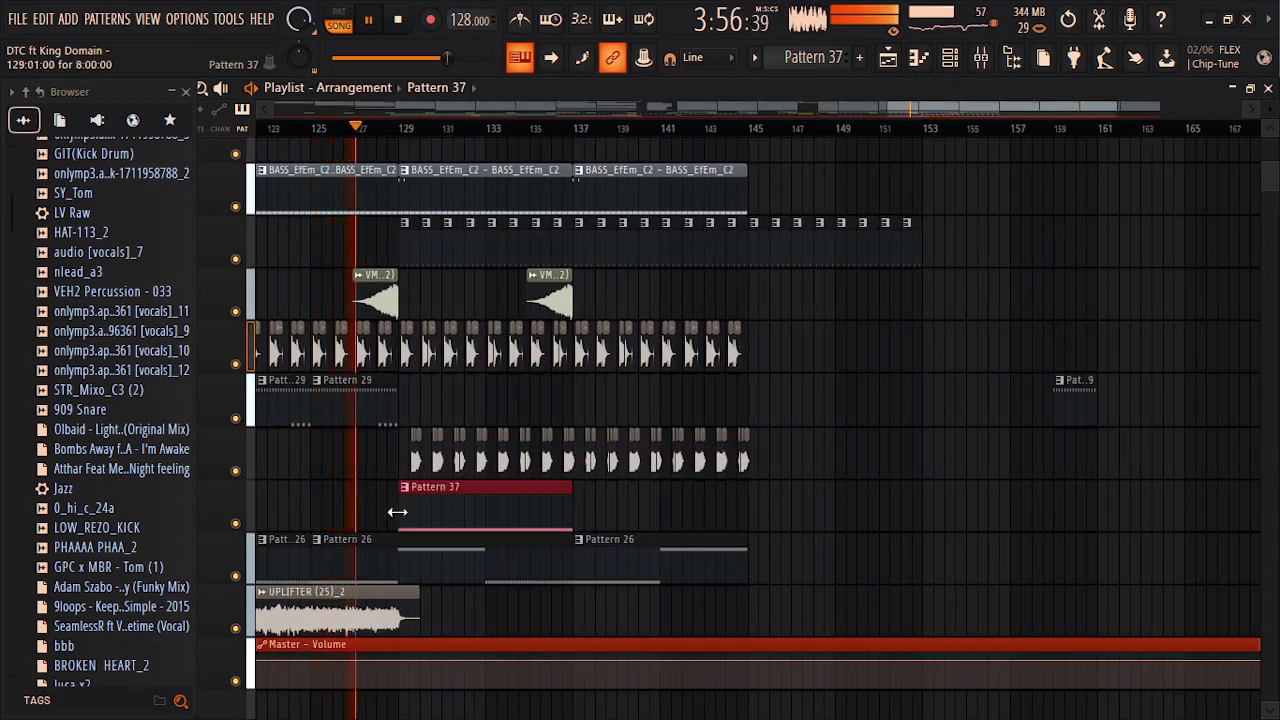
{"action": "left_click", "coordinate": [580, 513]}
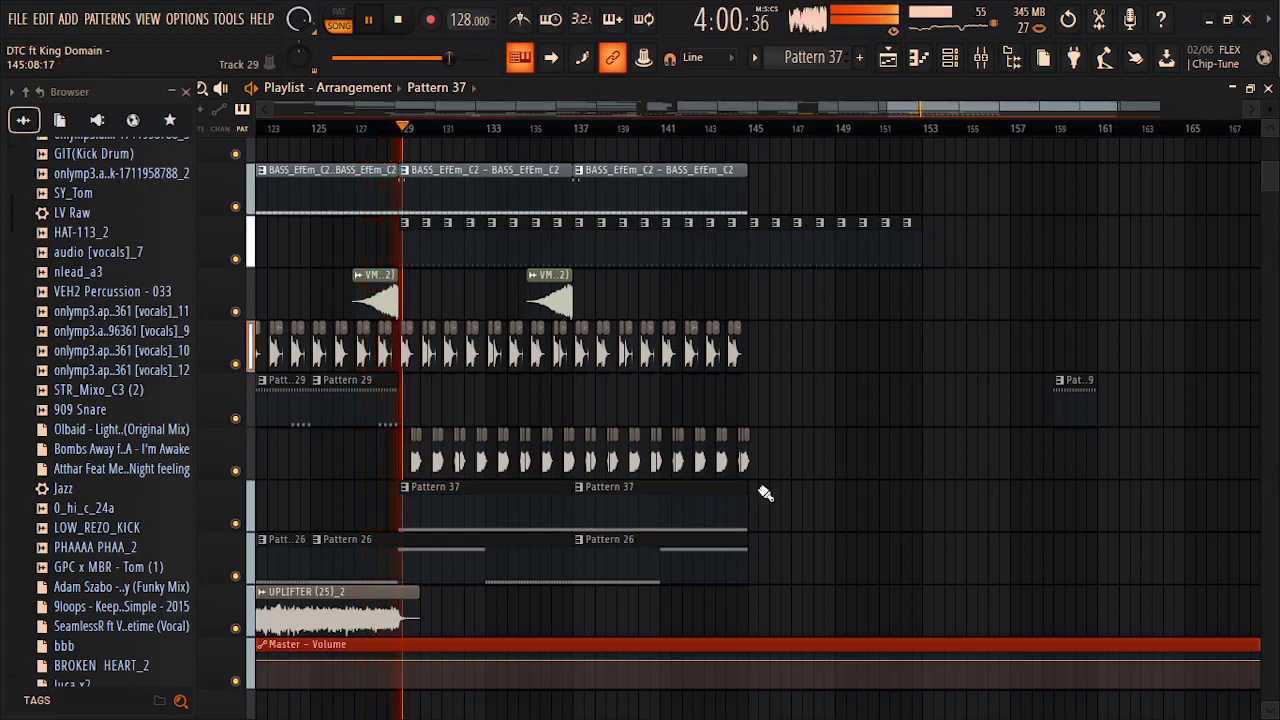
Check the sustained C6 note in Purity's piano roll and audition the pattern on its own in pattern mode.
{"action": "left_click", "coordinate": [949, 57]}
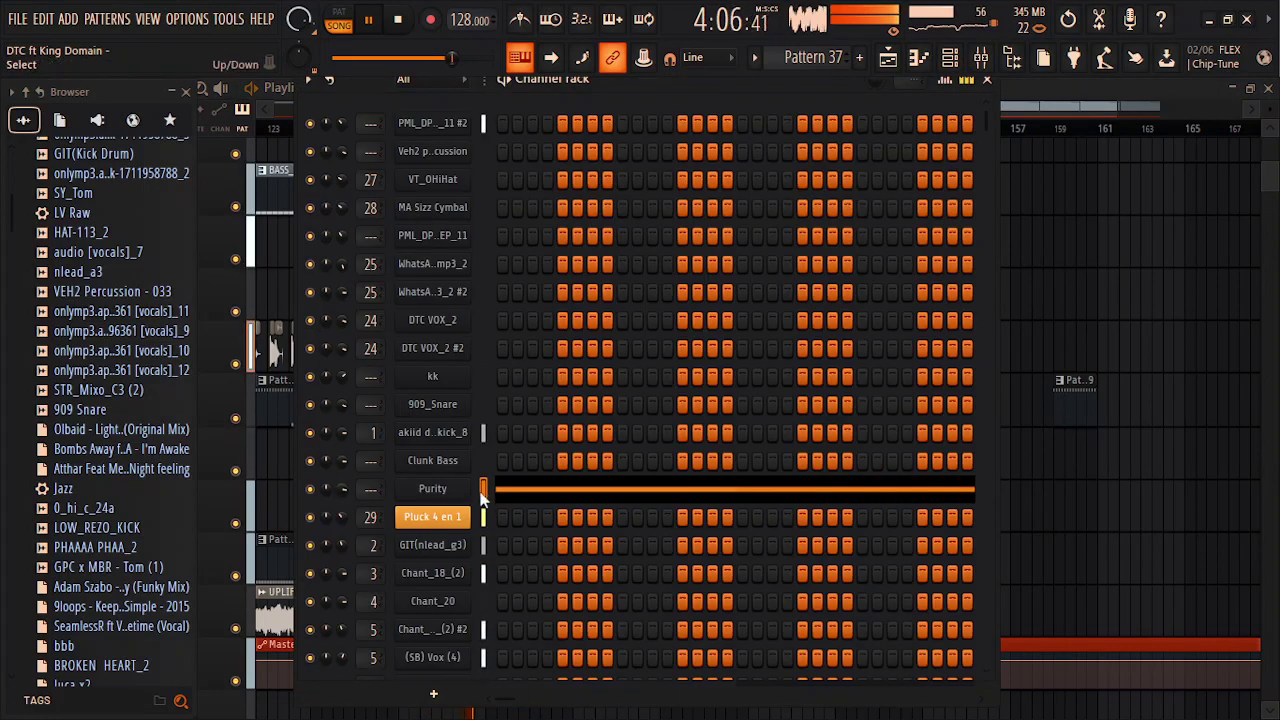
{"action": "left_click", "coordinate": [537, 495]}
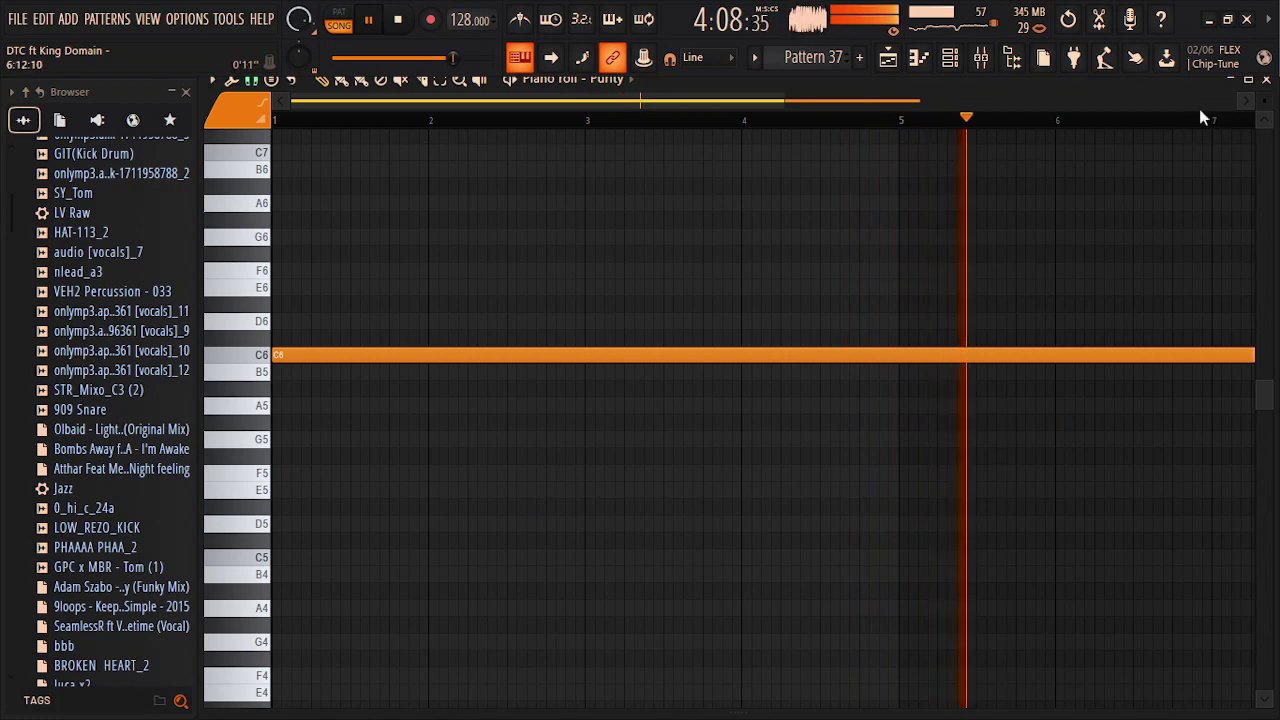
{"action": "key", "text": "l"}
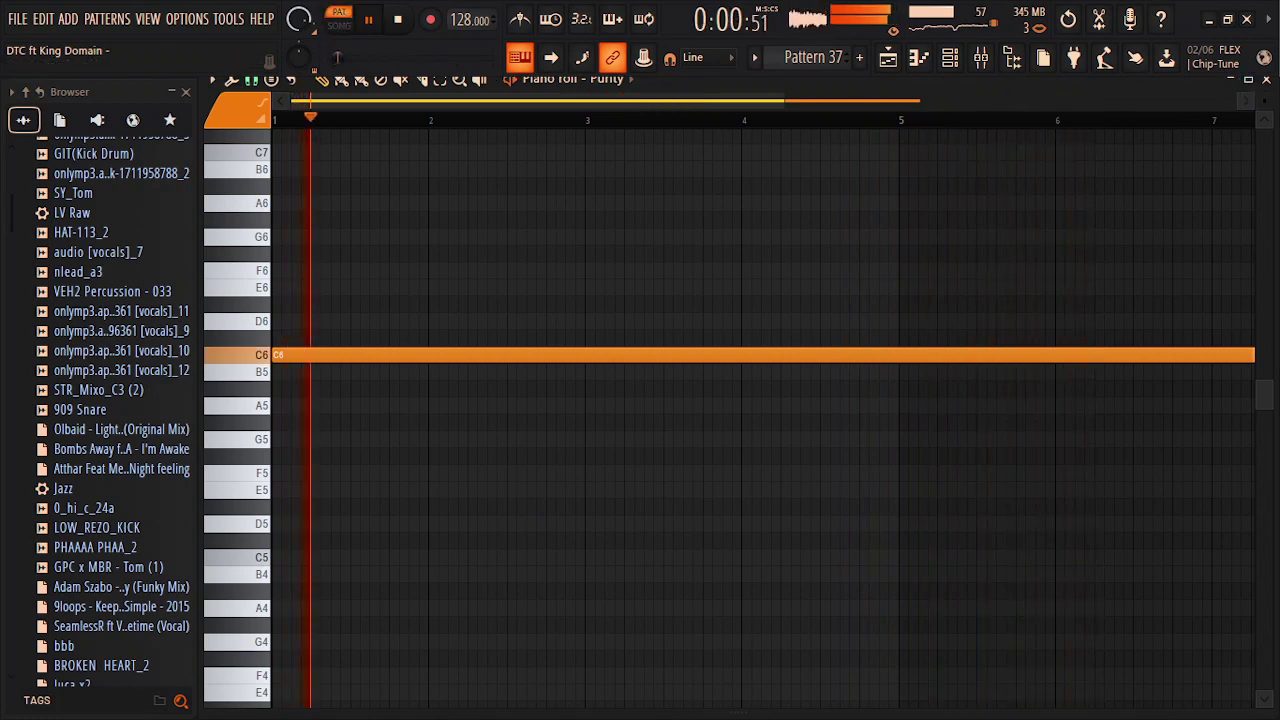
{"action": "left_click", "coordinate": [1267, 80]}
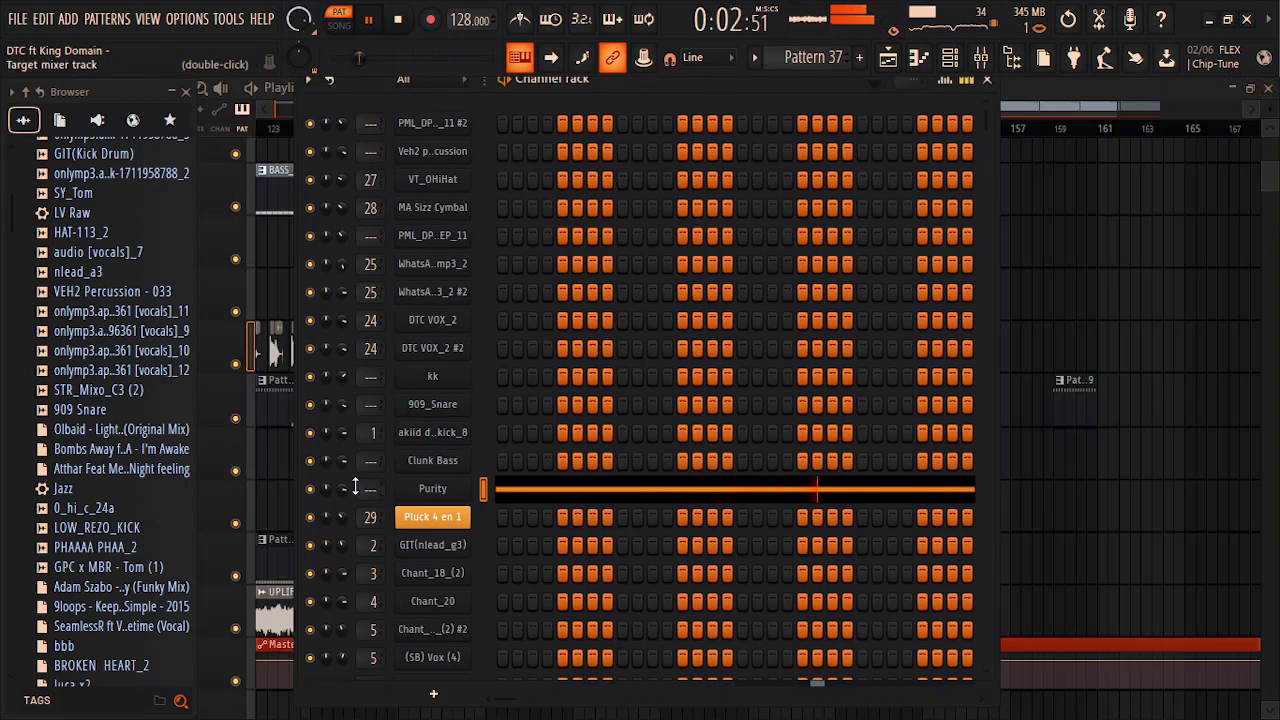
Reopen the Purity instrument and route its channel to a free mixer track.
{"action": "left_click", "coordinate": [462, 491]}
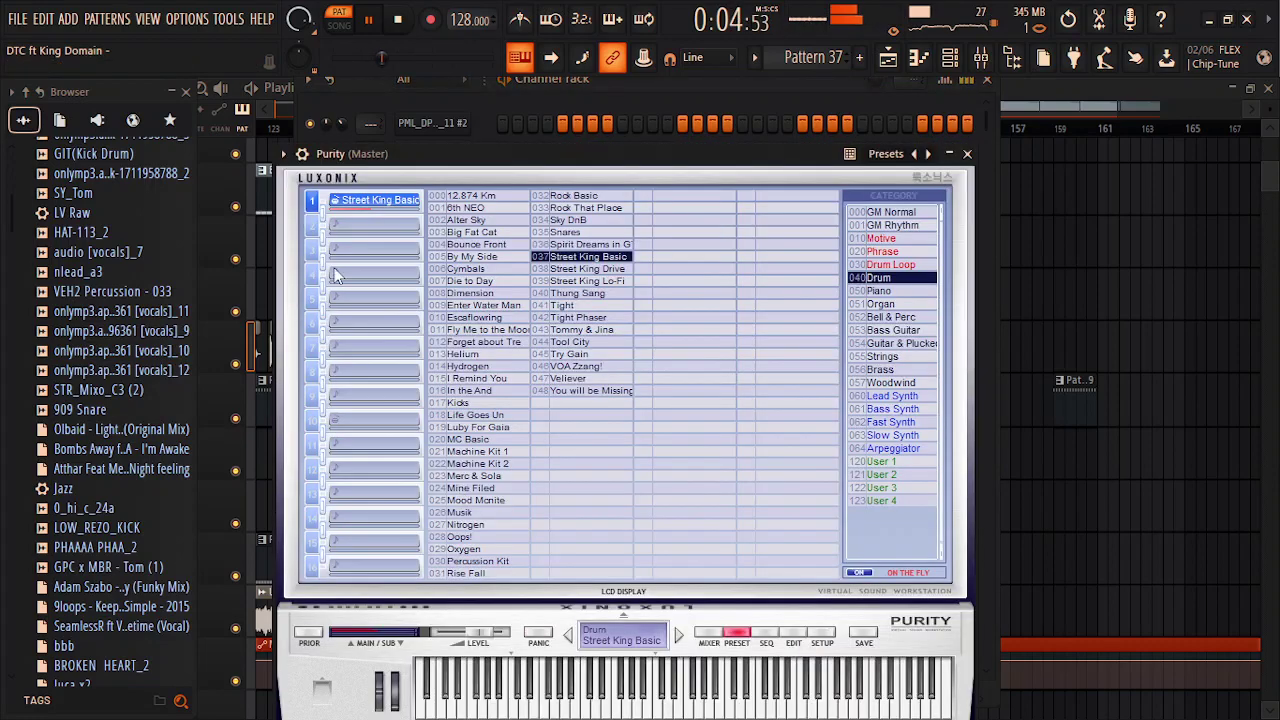
{"action": "left_click", "coordinate": [283, 155]}
{"action": "left_click", "coordinate": [568, 211]}
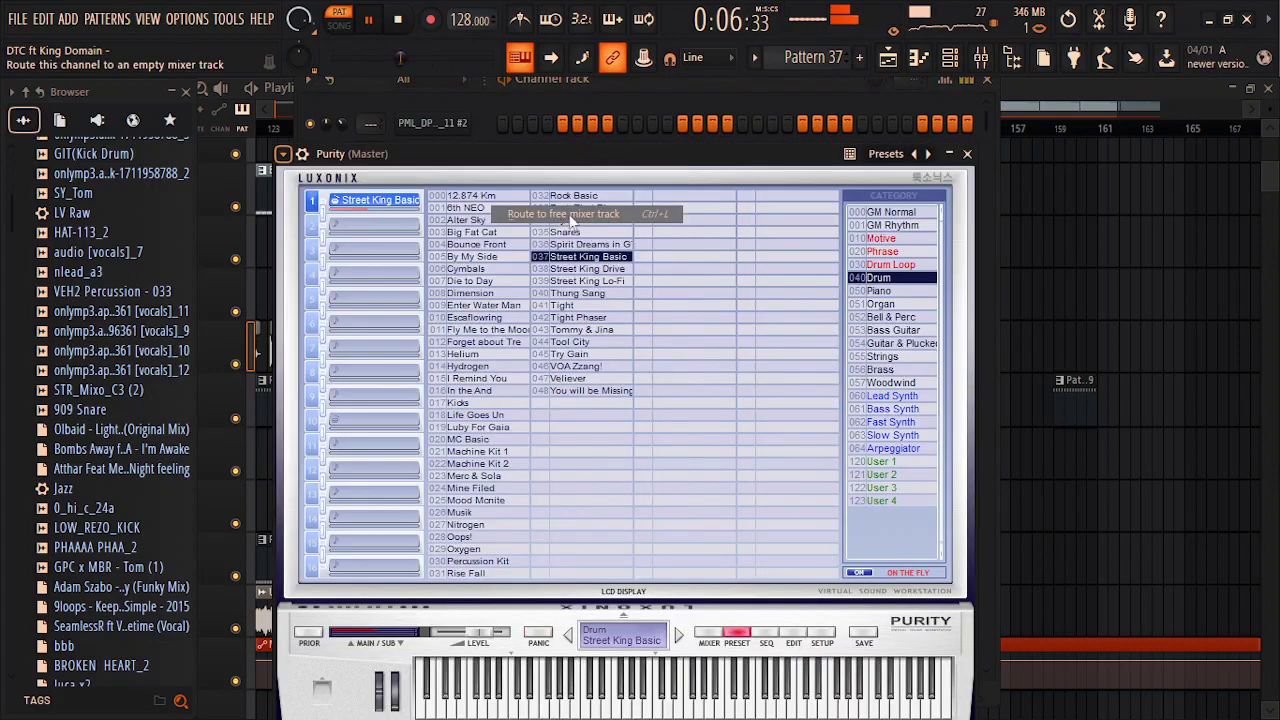
Add Fruity Reeverb 2 in slot 1 of Purity's mixer track with a 1.5 sec decay time, and lower the track volume to 92%.
{"action": "left_click", "coordinate": [1050, 166]}
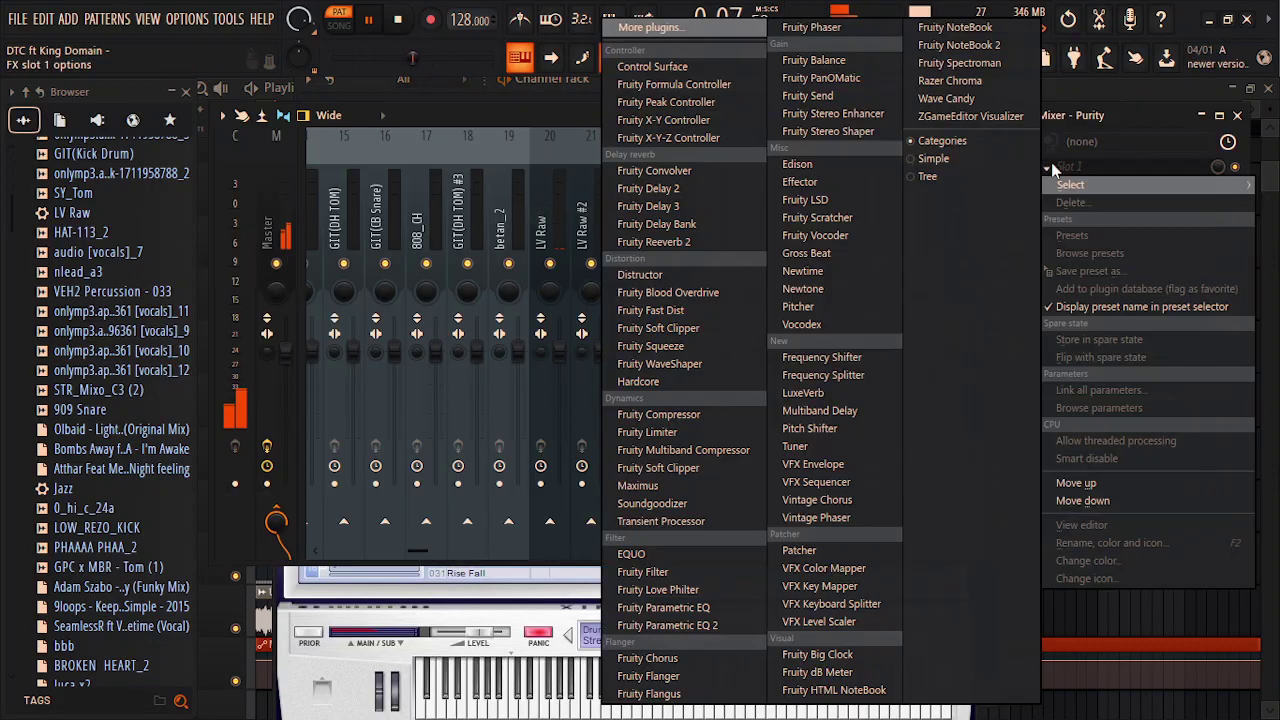
{"action": "left_click", "coordinate": [686, 240]}
{"action": "left_click_drag", "start_coordinate": [491, 182], "coordinate": [491, 188]}
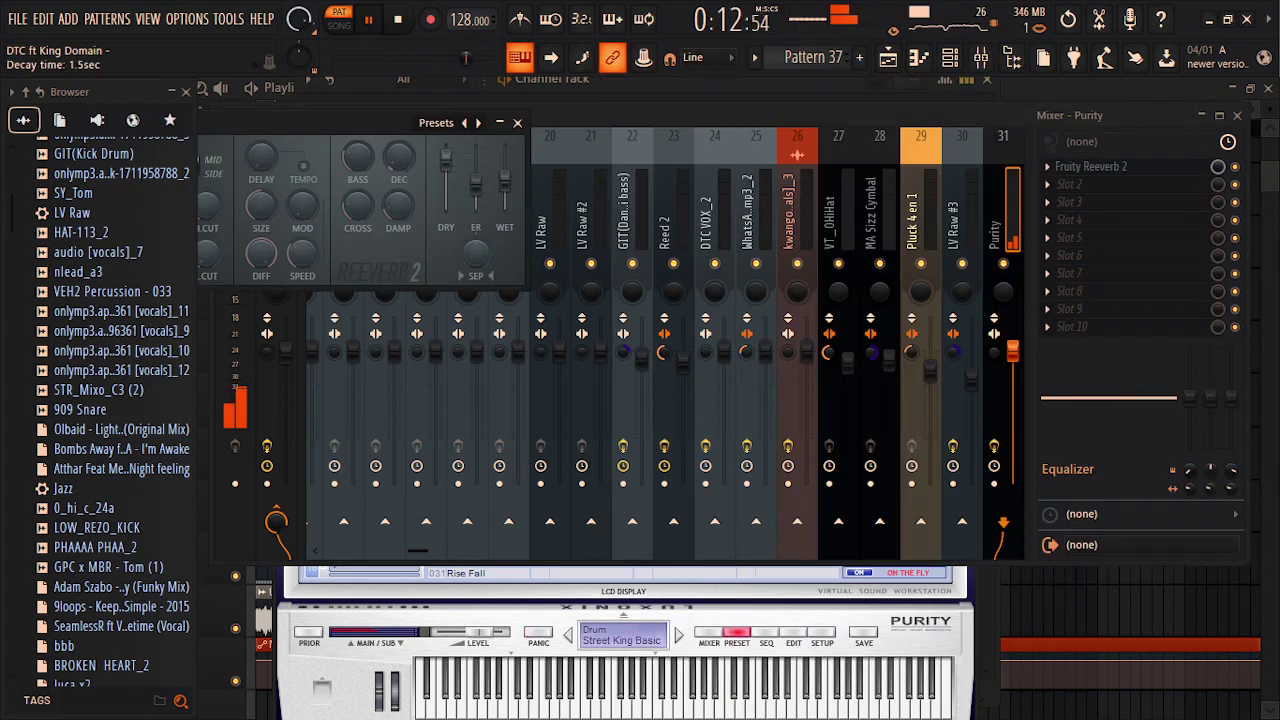
{"action": "left_click", "coordinate": [519, 123]}
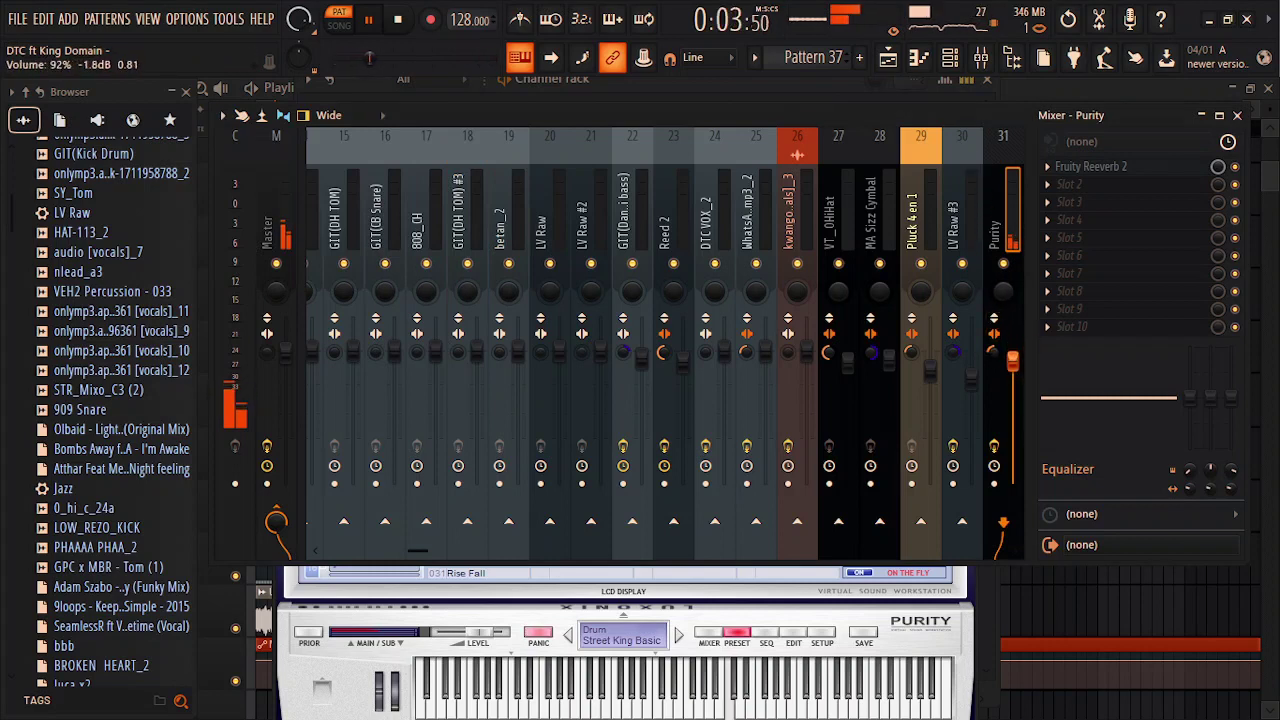
{"action": "left_click", "coordinate": [1238, 116]}
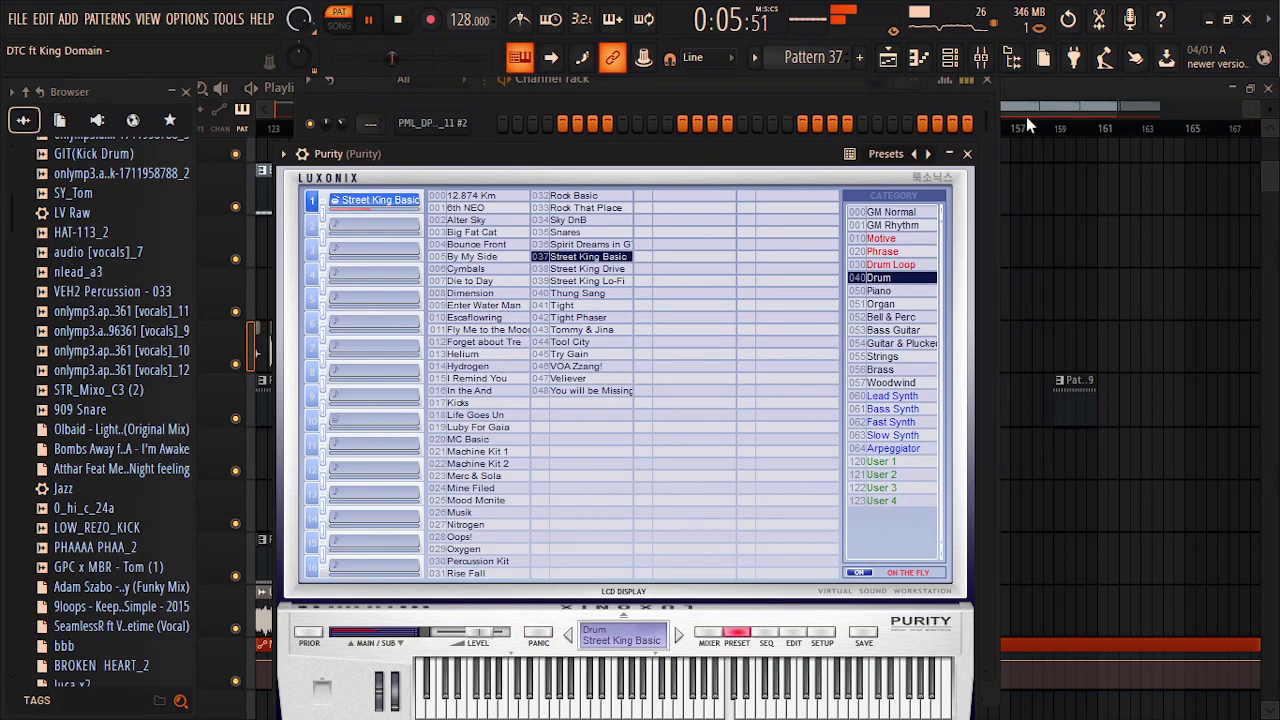
Close the Purity instrument and play the arrangement in song mode from bar 121.
{"action": "key", "text": "Escape"}
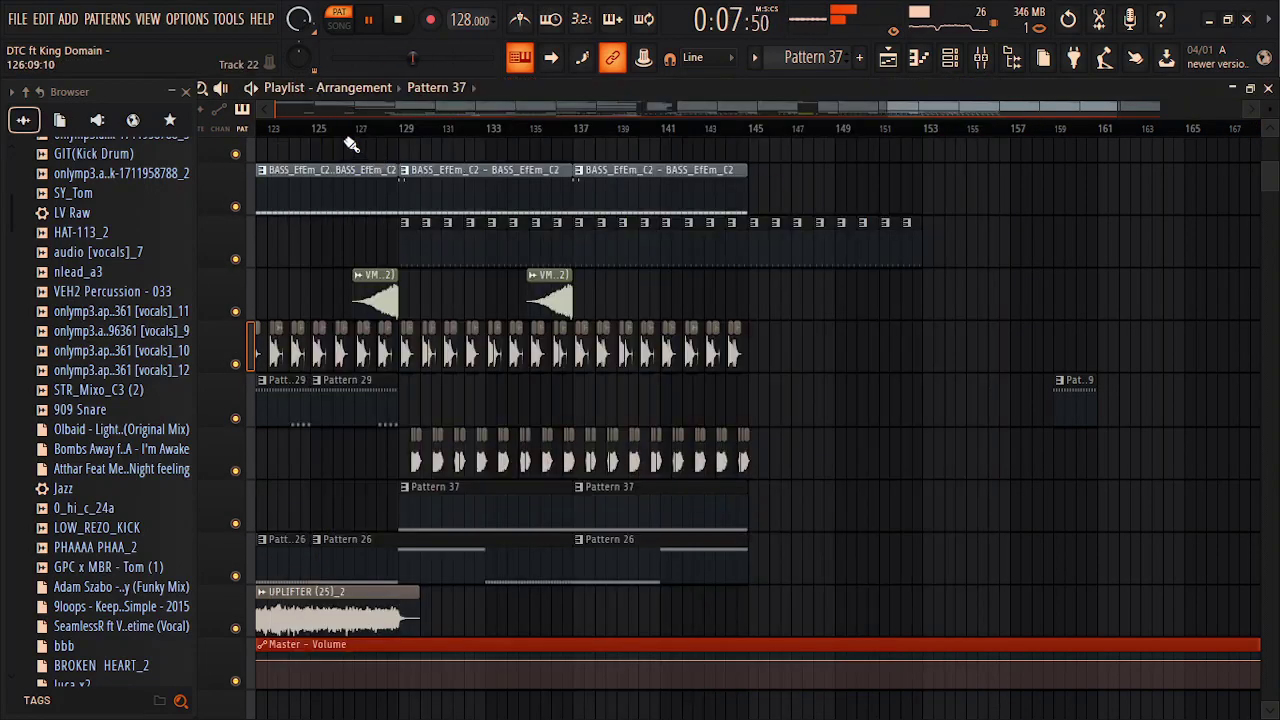
{"action": "left_click_drag", "start_coordinate": [961, 106], "coordinate": [930, 110]}
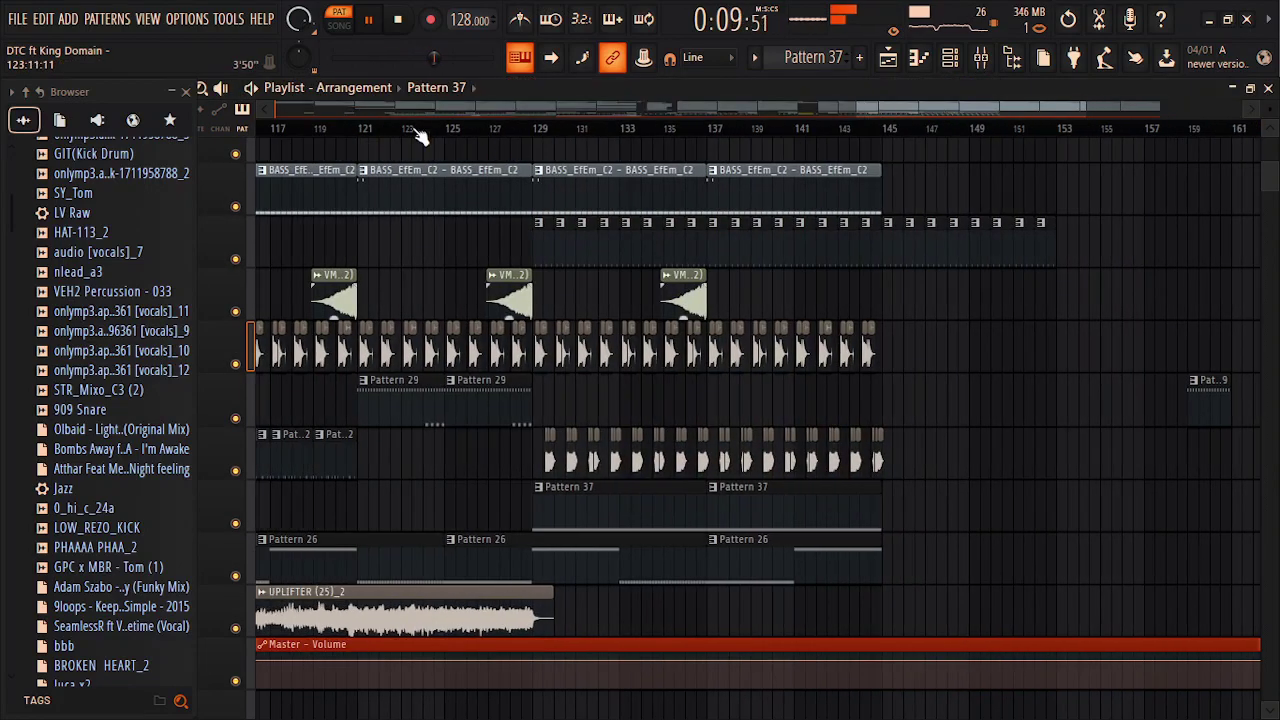
{"action": "left_click", "coordinate": [367, 129]}
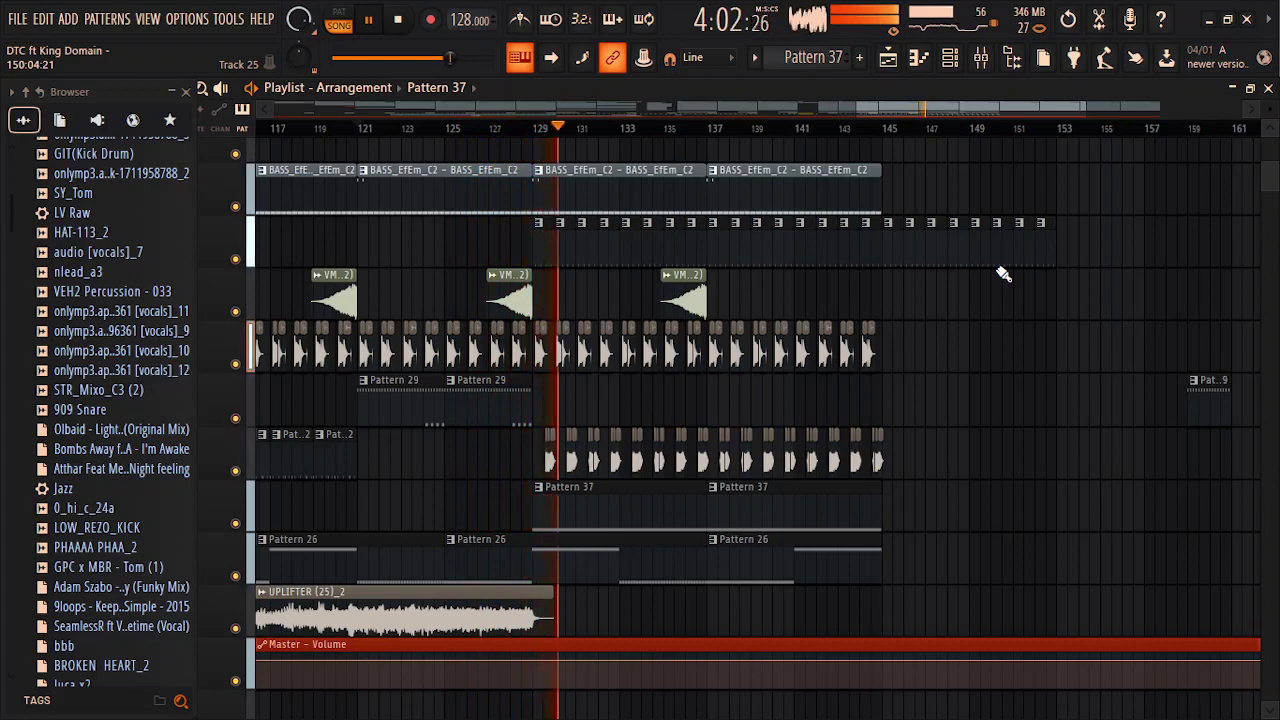
Adjust the channel volume to about 88% in the channel rack while listening to the section from bar 129, and return to the playlist.
{"action": "left_click", "coordinate": [950, 57]}
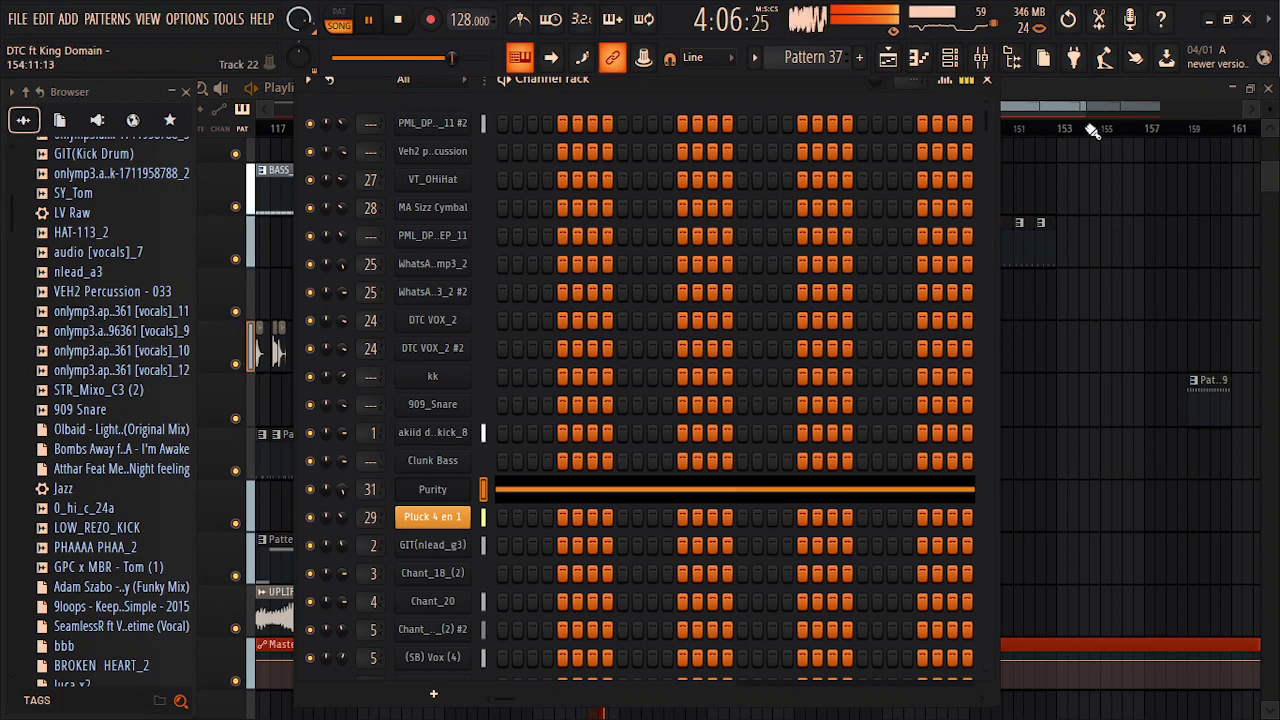
{"action": "left_click", "coordinate": [1067, 104]}
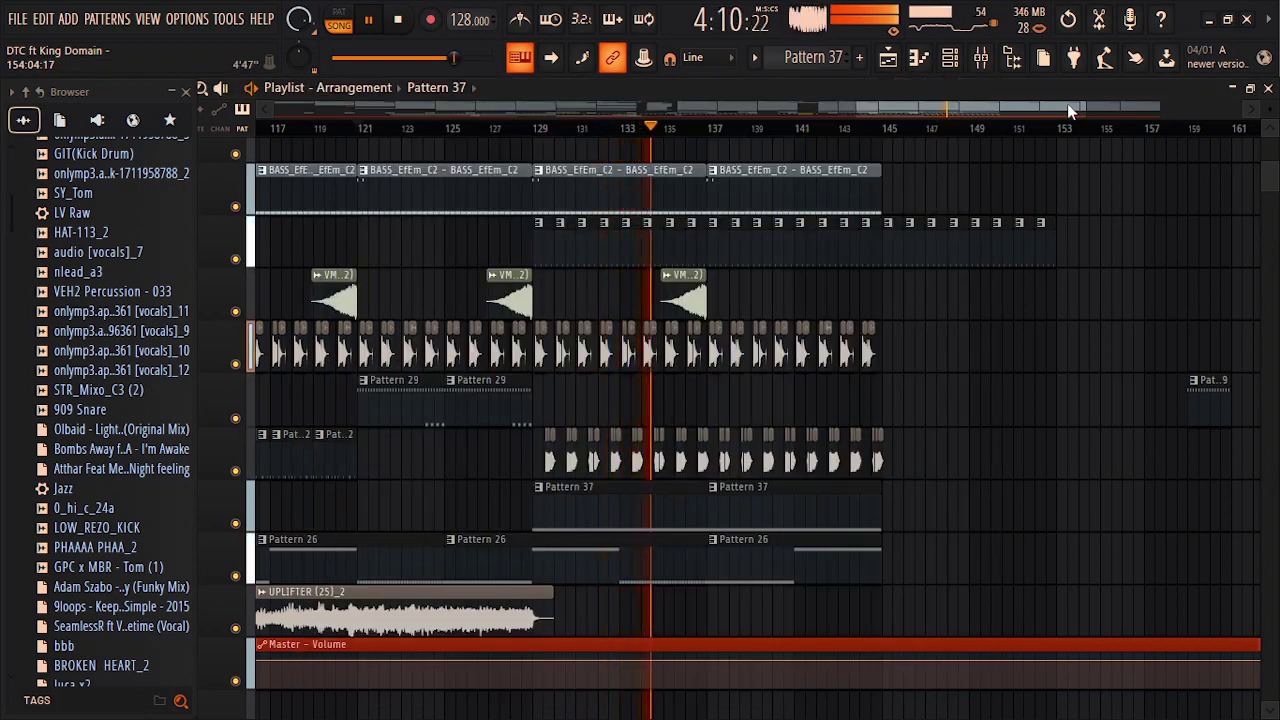
{"action": "left_click", "coordinate": [950, 57]}
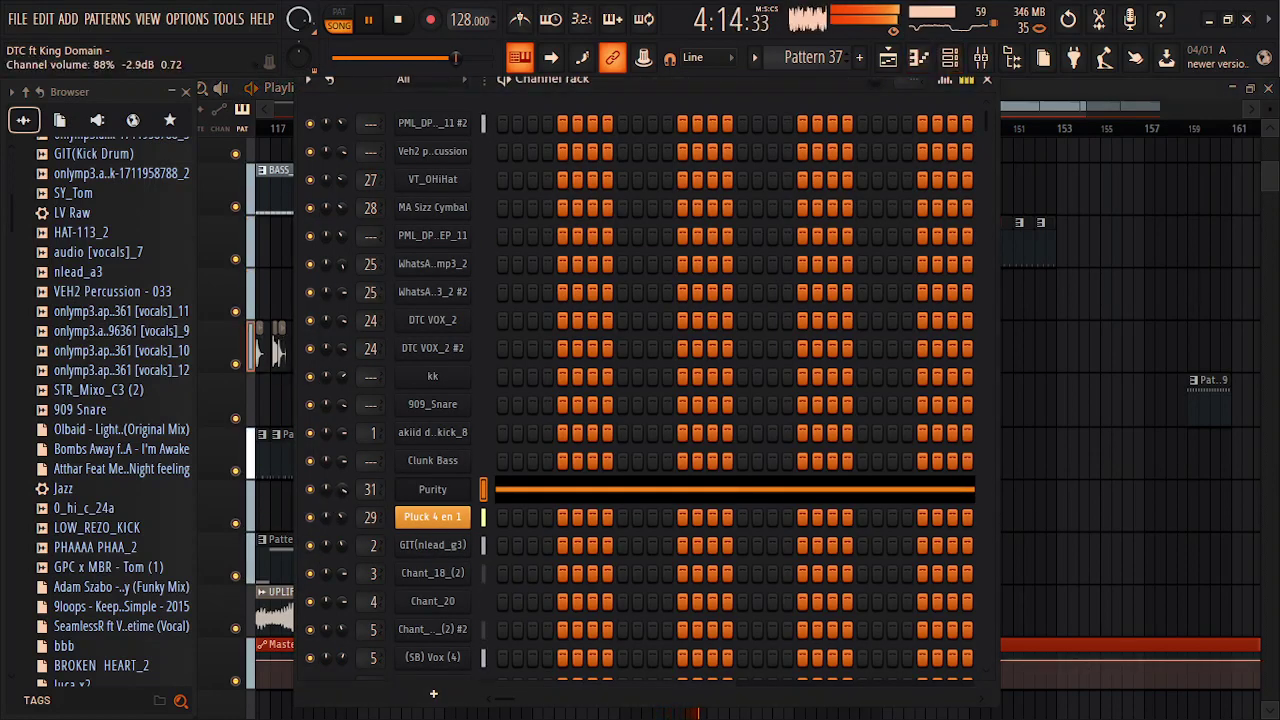
{"action": "left_click", "coordinate": [1026, 105]}
{"action": "left_click_drag", "start_coordinate": [1026, 105], "coordinate": [1050, 113]}
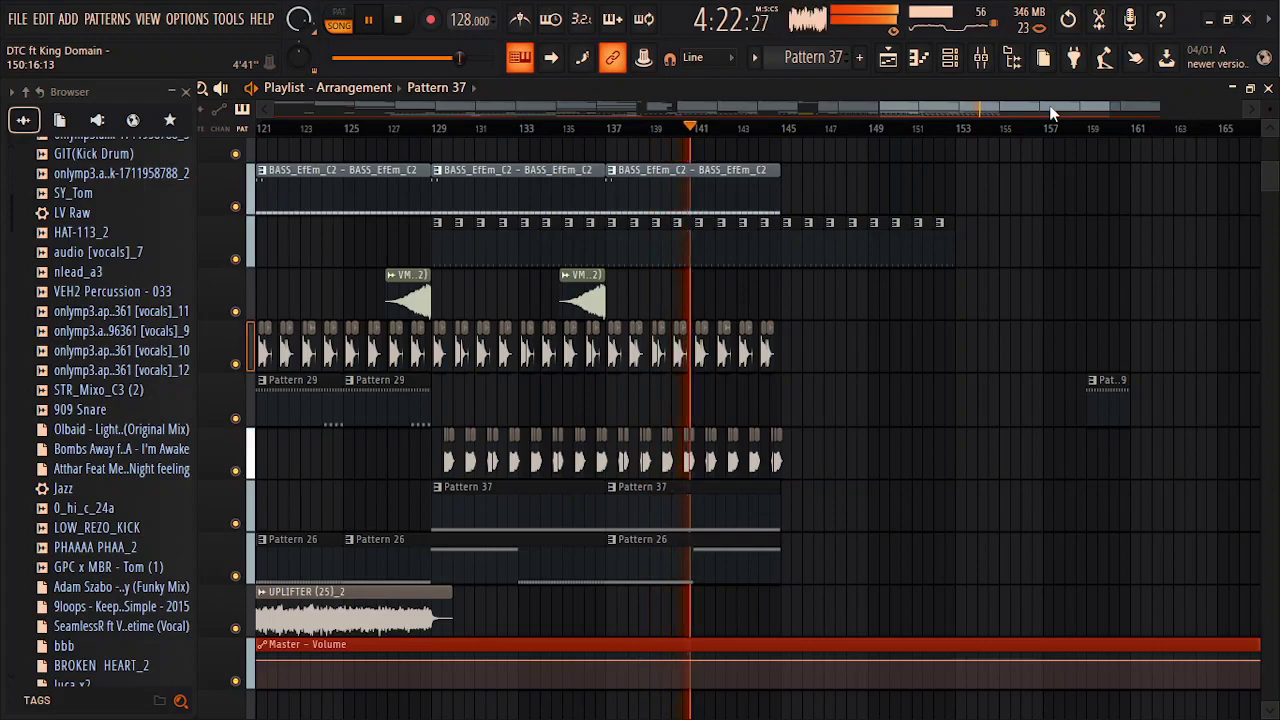
Place two back-to-back copies of Pattern 35 on Track 25 at bars 145 and 149, and restart playback from bar 137.
{"action": "scroll", "coordinate": [750, 420], "scroll_direction": "down", "scroll_amount": 5}
{"action": "scroll", "coordinate": [750, 420], "scroll_direction": "up", "scroll_amount": 4}
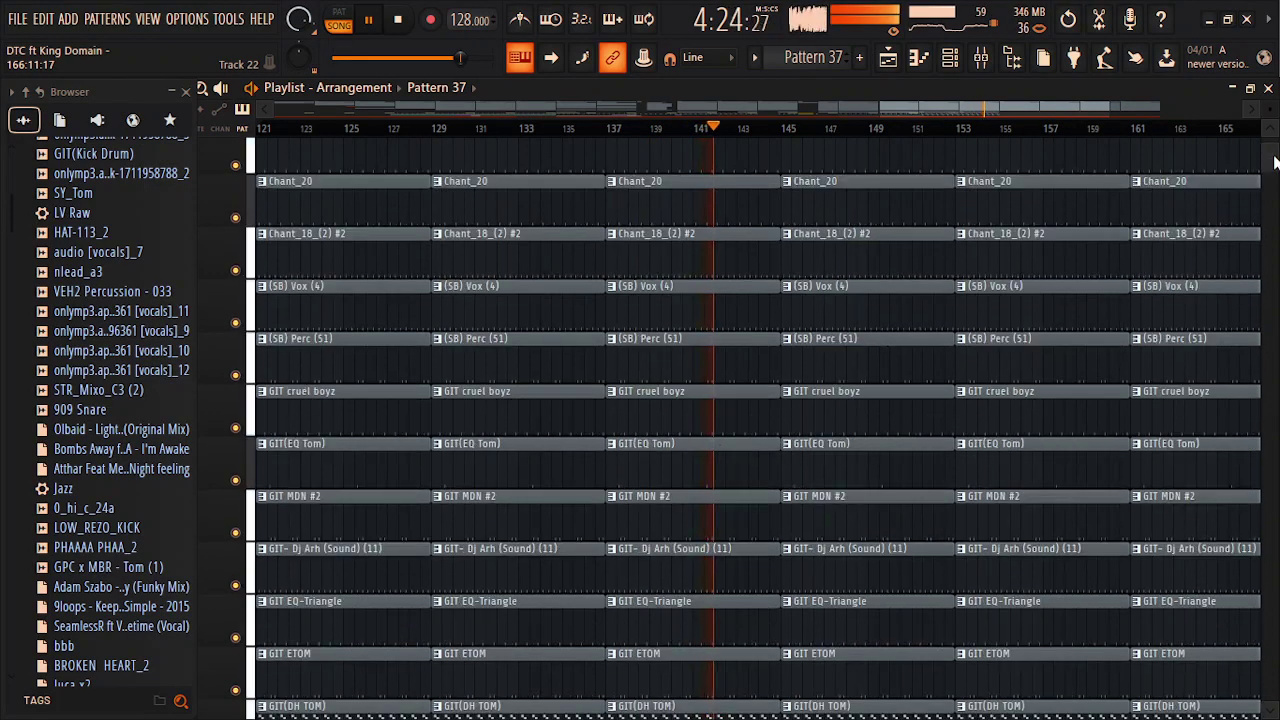
{"action": "scroll", "coordinate": [750, 420], "scroll_direction": "up", "scroll_amount": 3}
{"action": "scroll", "coordinate": [750, 420], "scroll_direction": "up", "scroll_amount": 6}
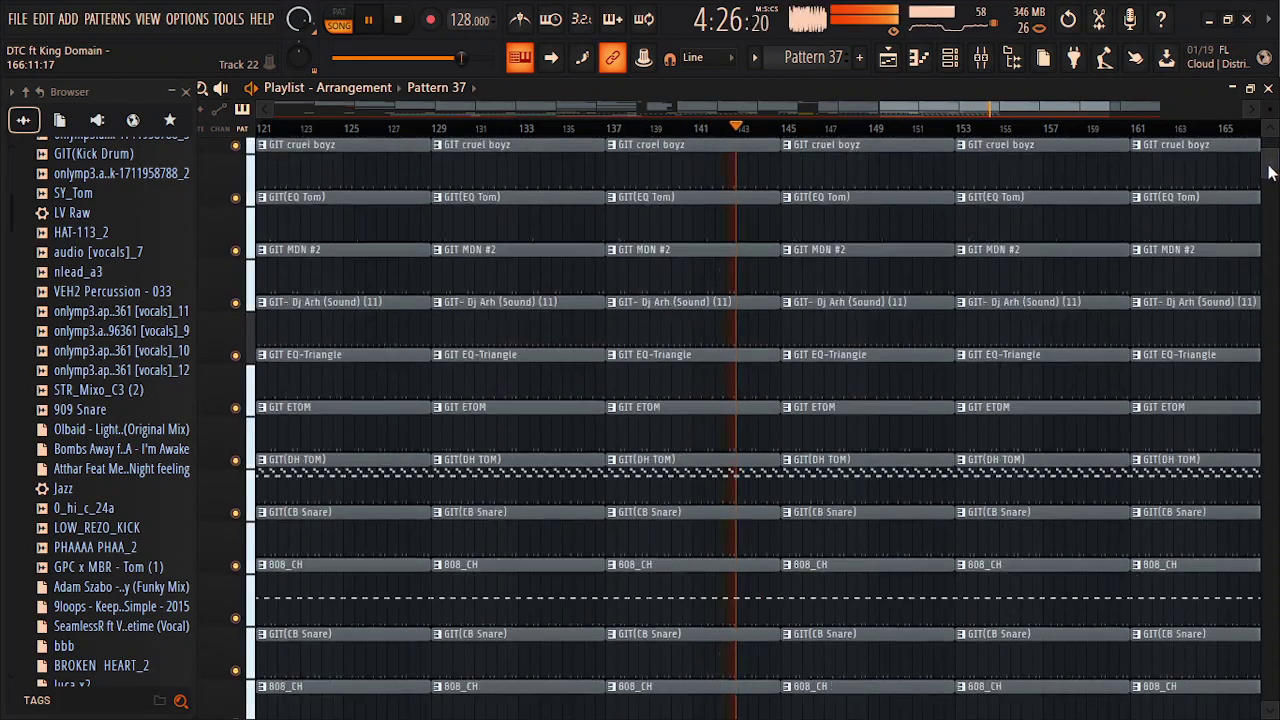
{"action": "left_click_drag", "start_coordinate": [929, 113], "coordinate": [963, 113]}
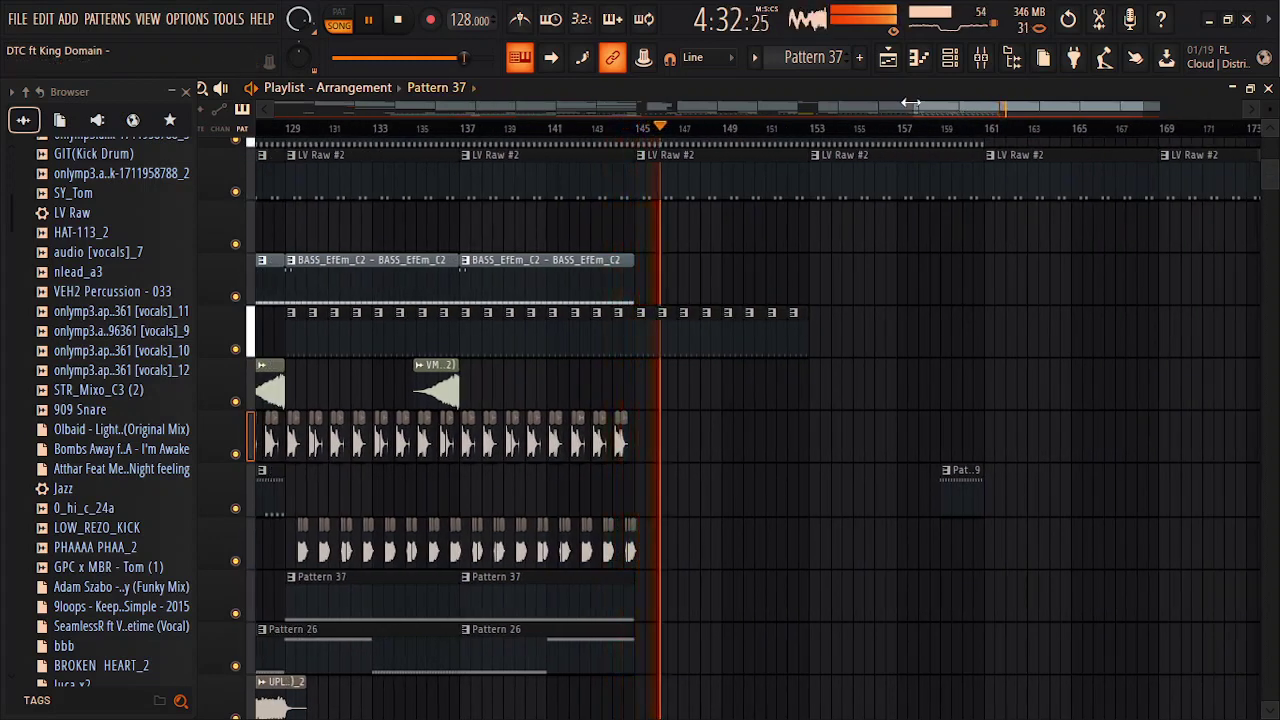
{"action": "left_click_drag", "start_coordinate": [939, 108], "coordinate": [566, 128]}
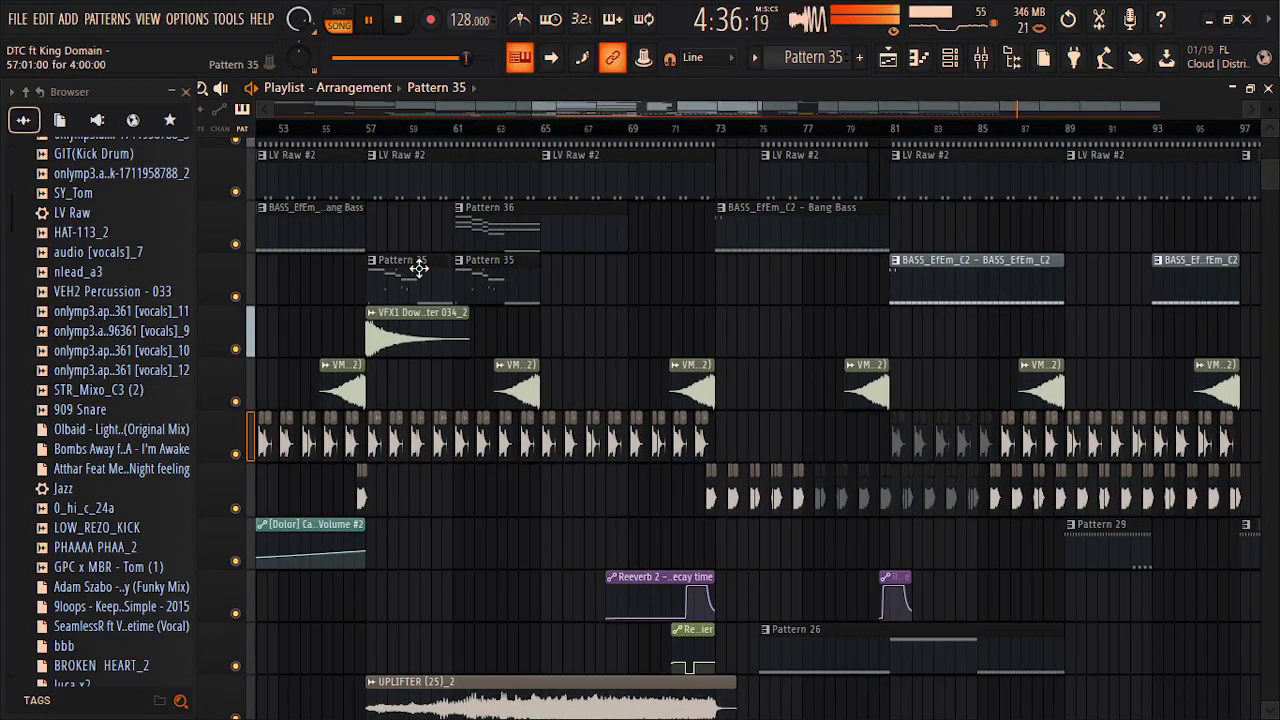
{"action": "left_click_drag", "start_coordinate": [806, 117], "coordinate": [1082, 116]}
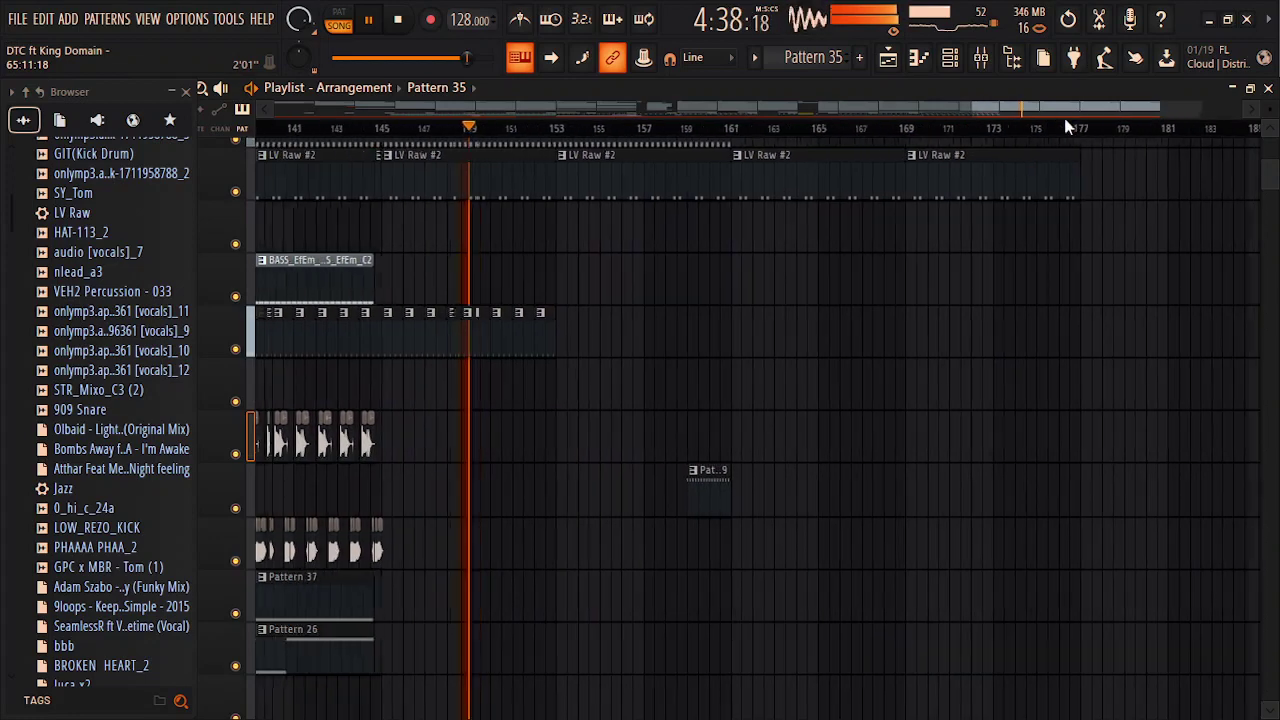
{"action": "left_click", "coordinate": [385, 393]}
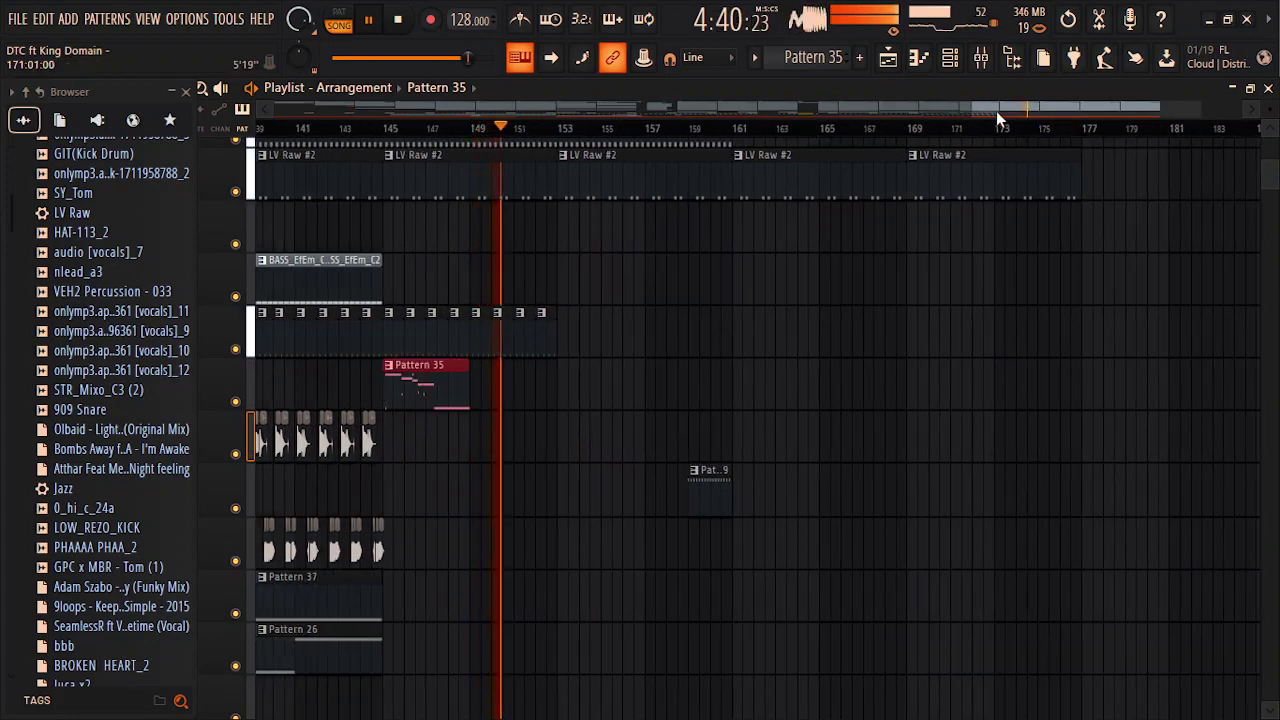
{"action": "left_click_drag", "start_coordinate": [996, 111], "coordinate": [962, 108]}
{"action": "left_click", "coordinate": [379, 130]}
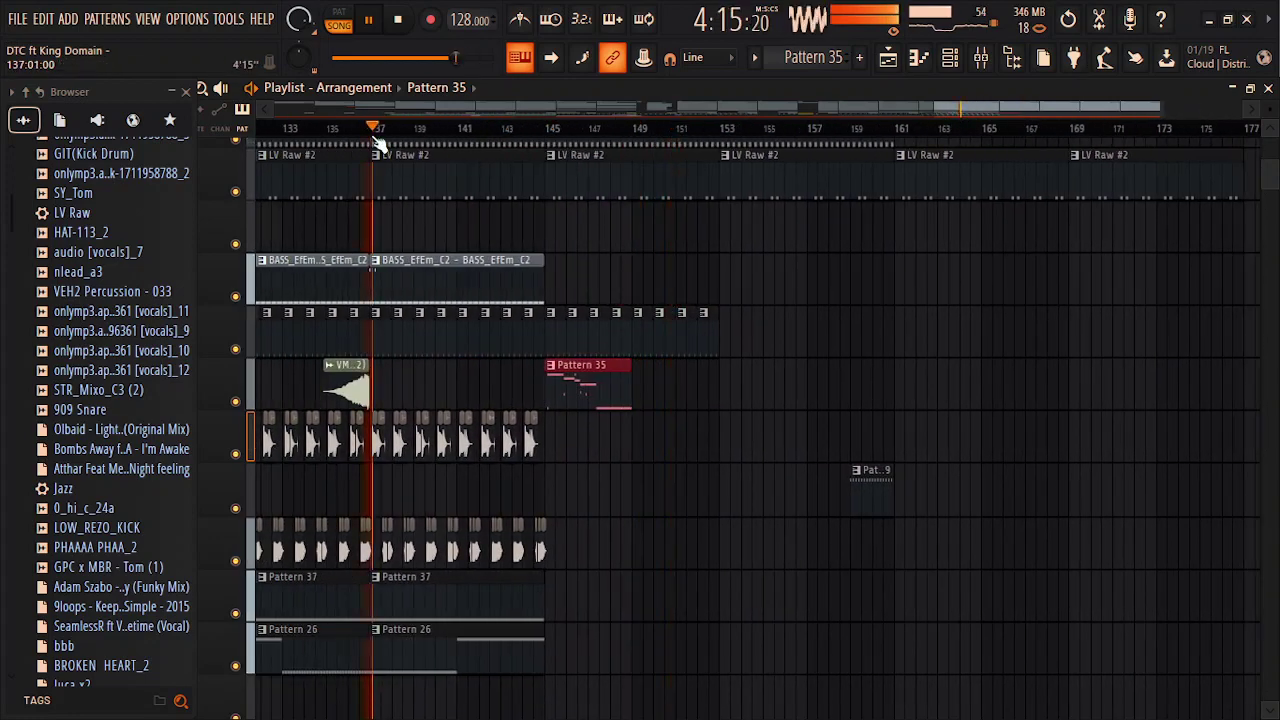
{"action": "left_click", "coordinate": [646, 392]}
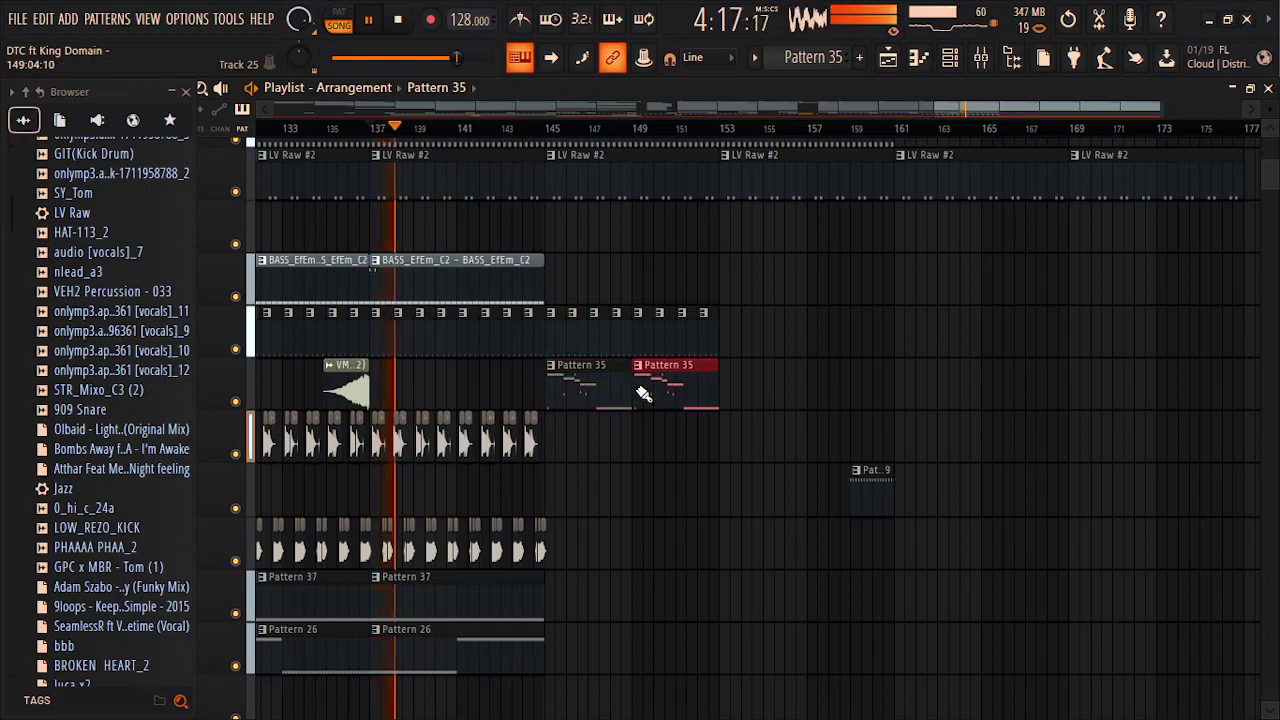
Pick up Pattern 36 from its clip at bar 61 and place a copy on Track 23 at bar 149.
{"action": "left_click_drag", "start_coordinate": [951, 118], "coordinate": [540, 124]}
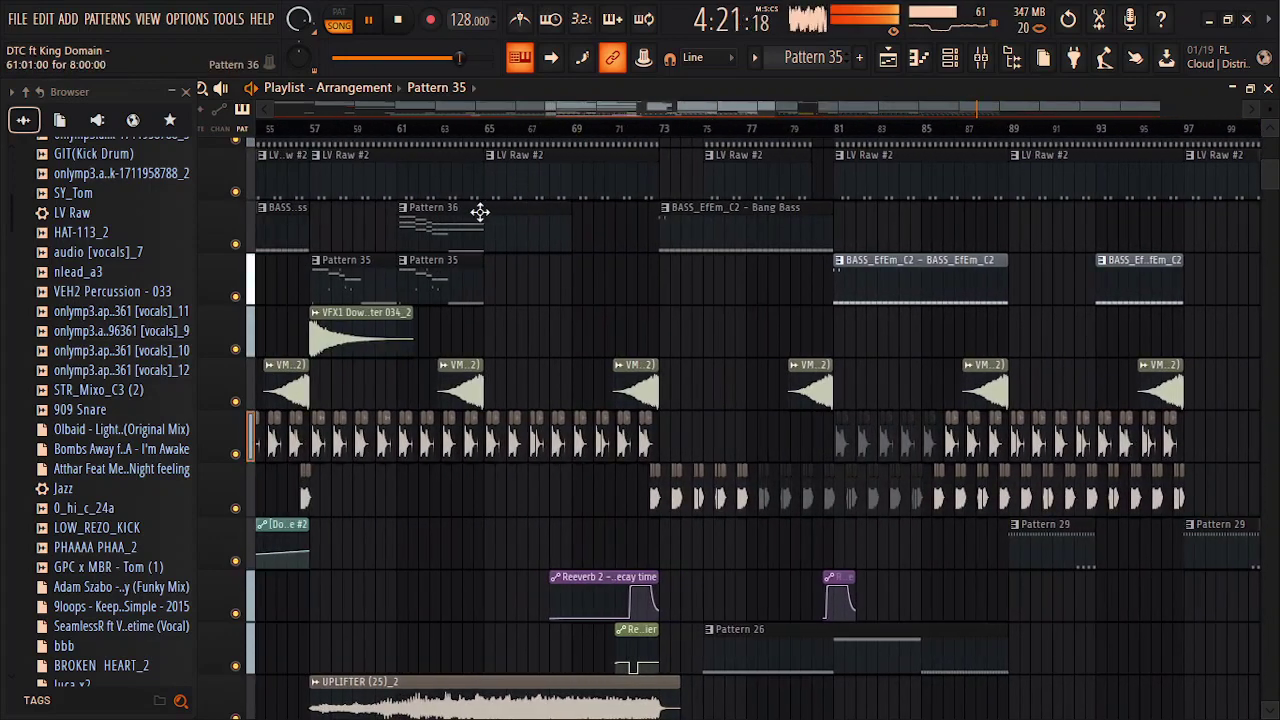
{"action": "left_click_drag", "start_coordinate": [706, 118], "coordinate": [1040, 120]}
{"action": "left_click", "coordinate": [847, 283]}
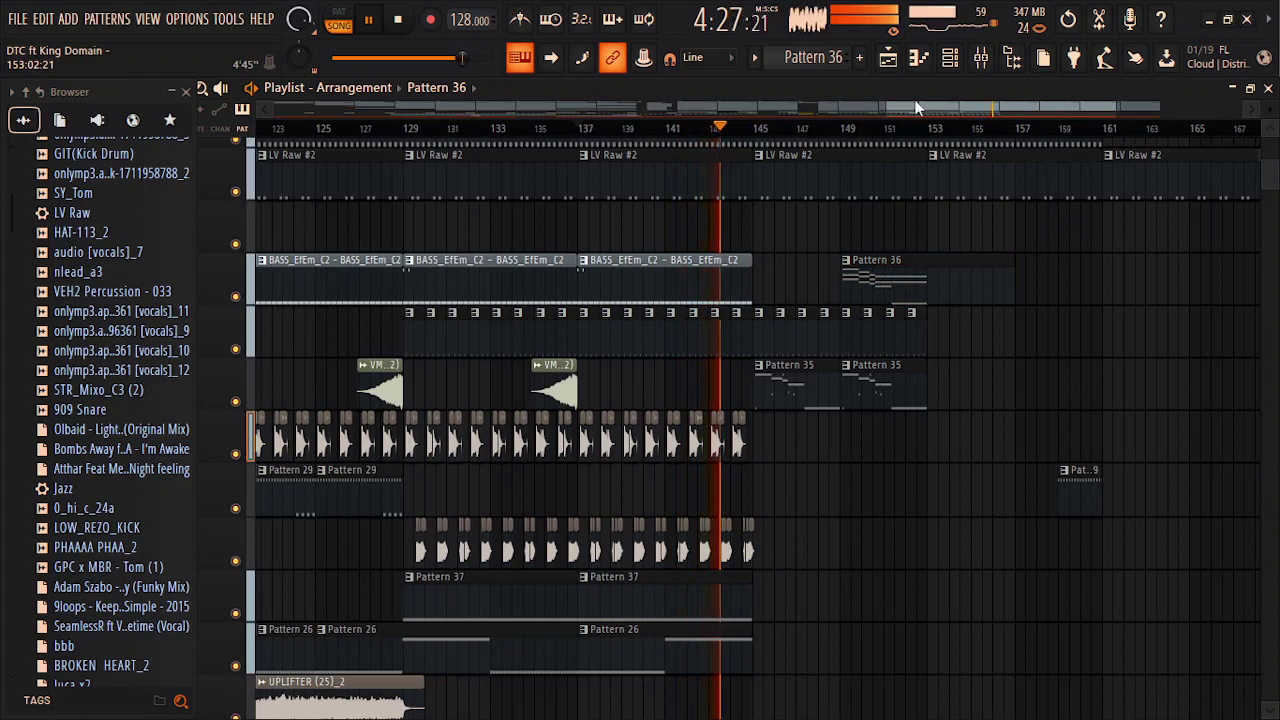
Place Pattern 27 on Track 22 at bar 169 and shorten the clip to about 1.5 bars to cut its last note.
{"action": "left_click_drag", "start_coordinate": [915, 112], "coordinate": [983, 112]}
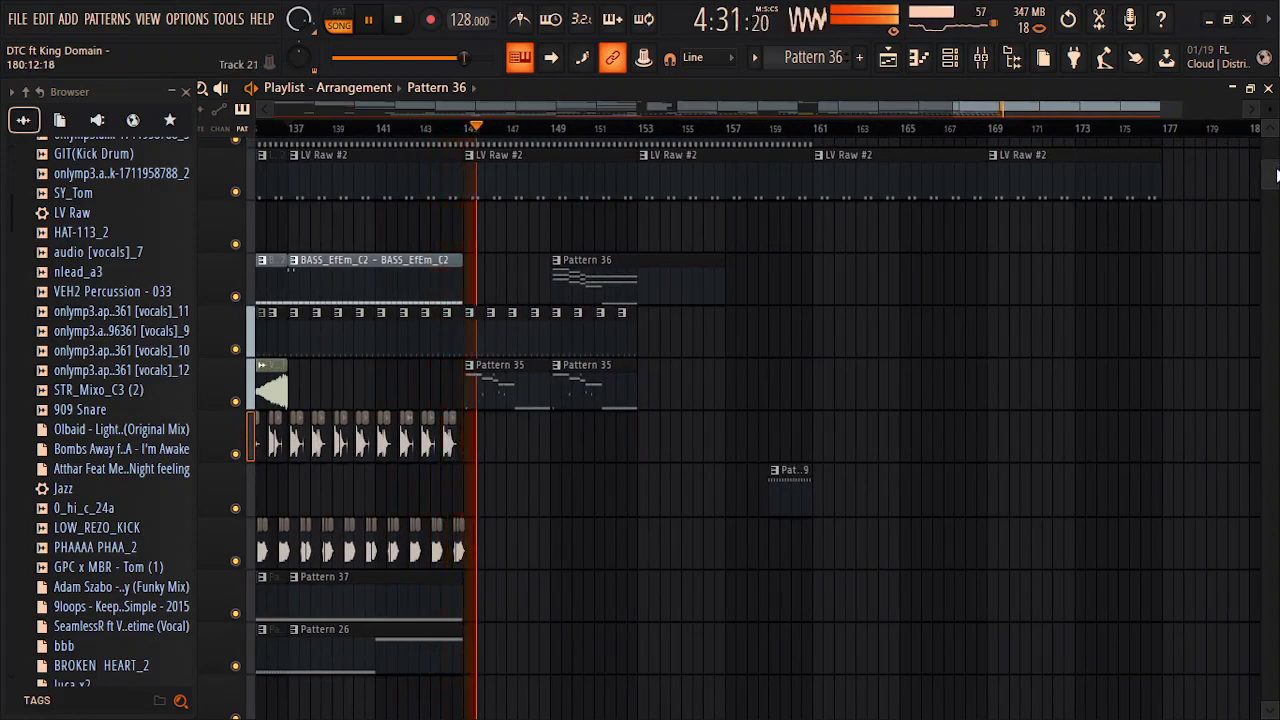
{"action": "scroll", "coordinate": [1276, 175], "scroll_direction": "down", "scroll_amount": 10}
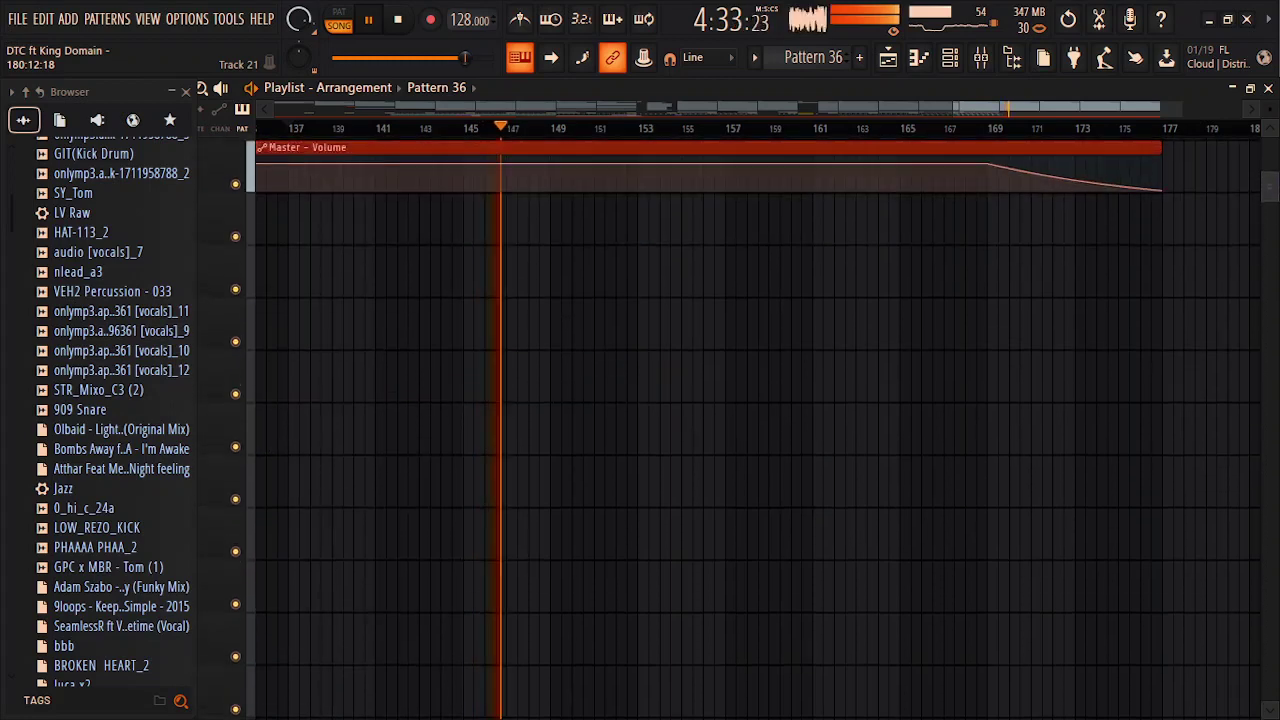
{"action": "scroll", "coordinate": [1276, 175], "scroll_direction": "up", "scroll_amount": 10}
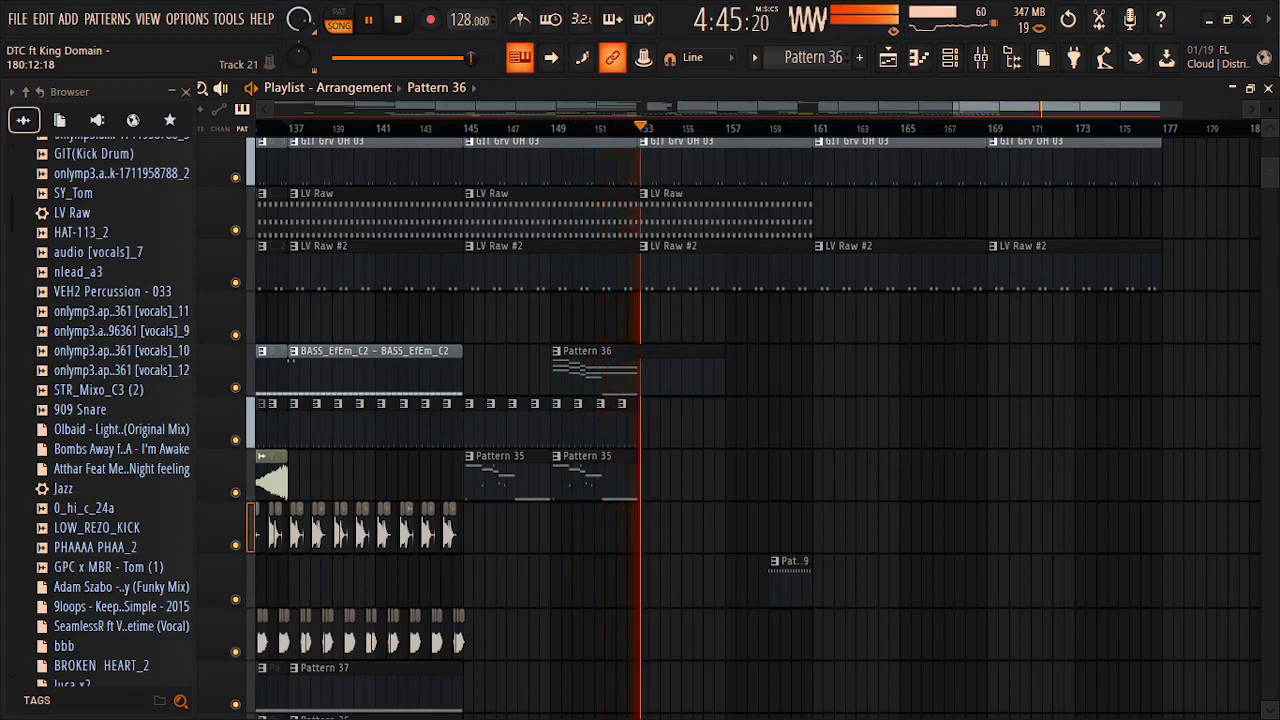
{"action": "left_click_drag", "start_coordinate": [1063, 107], "coordinate": [1113, 107]}
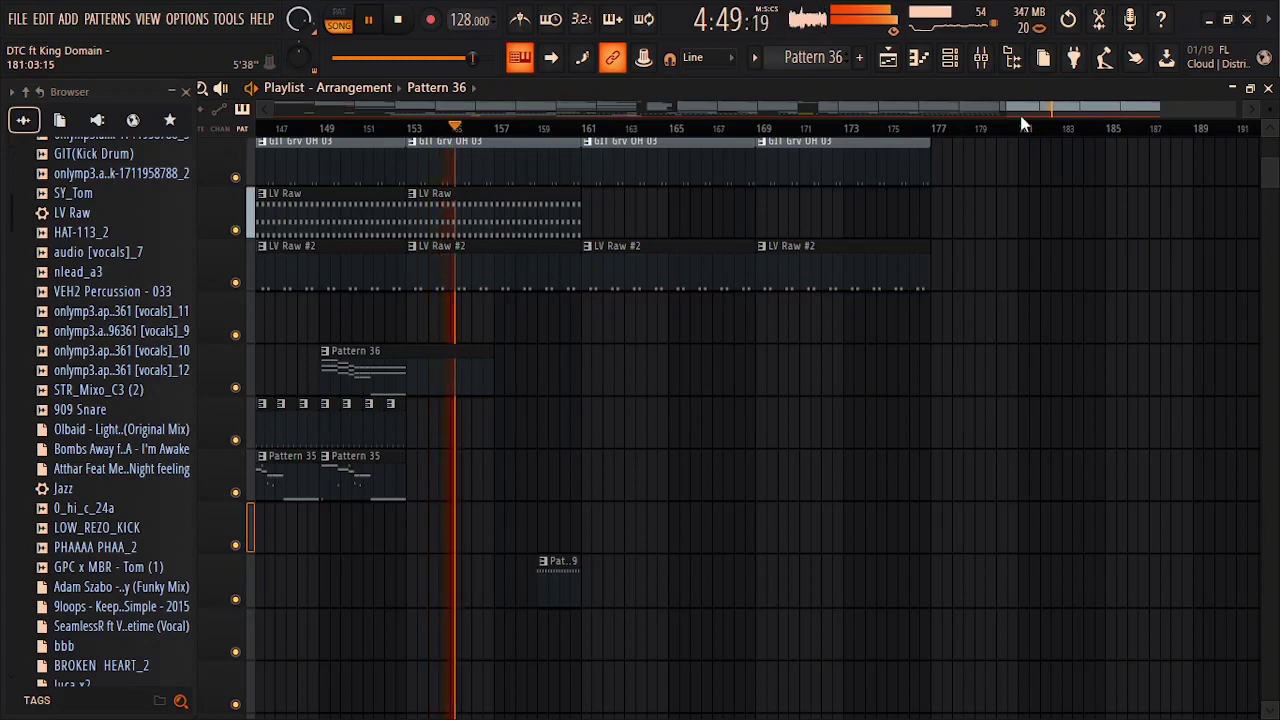
{"action": "left_click_drag", "start_coordinate": [1008, 108], "coordinate": [969, 107]}
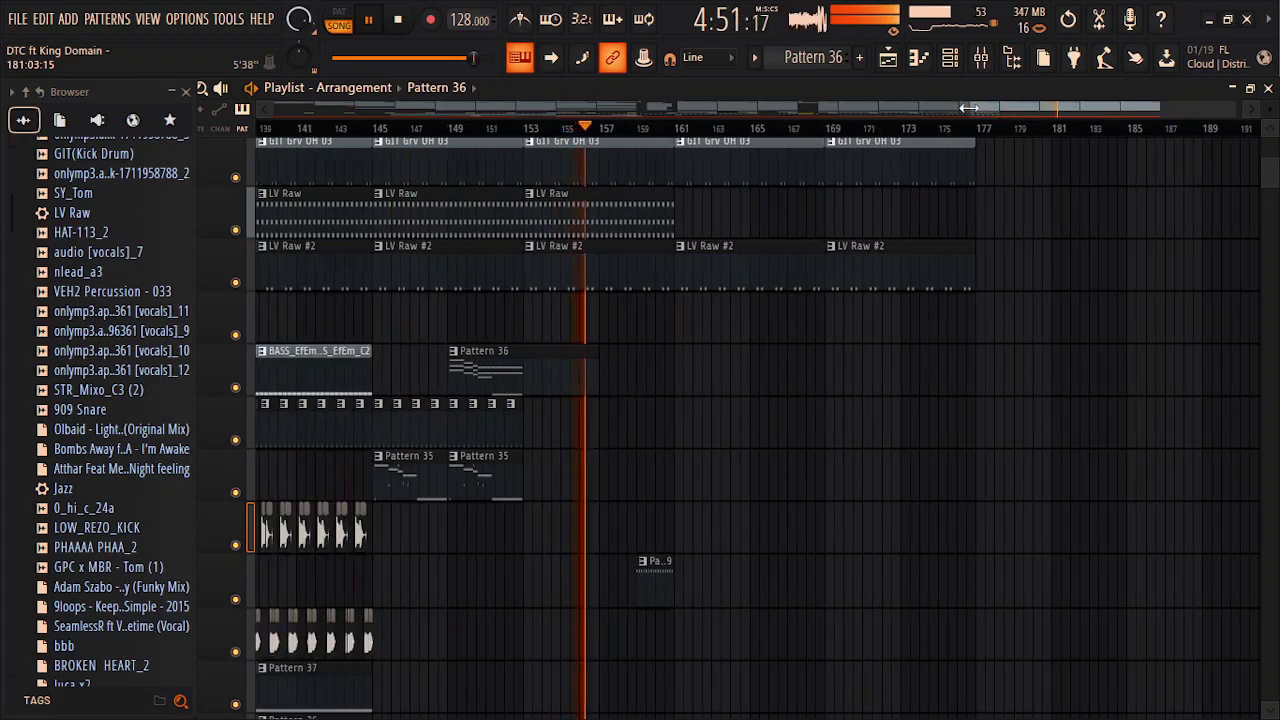
{"action": "left_click", "coordinate": [458, 88]}
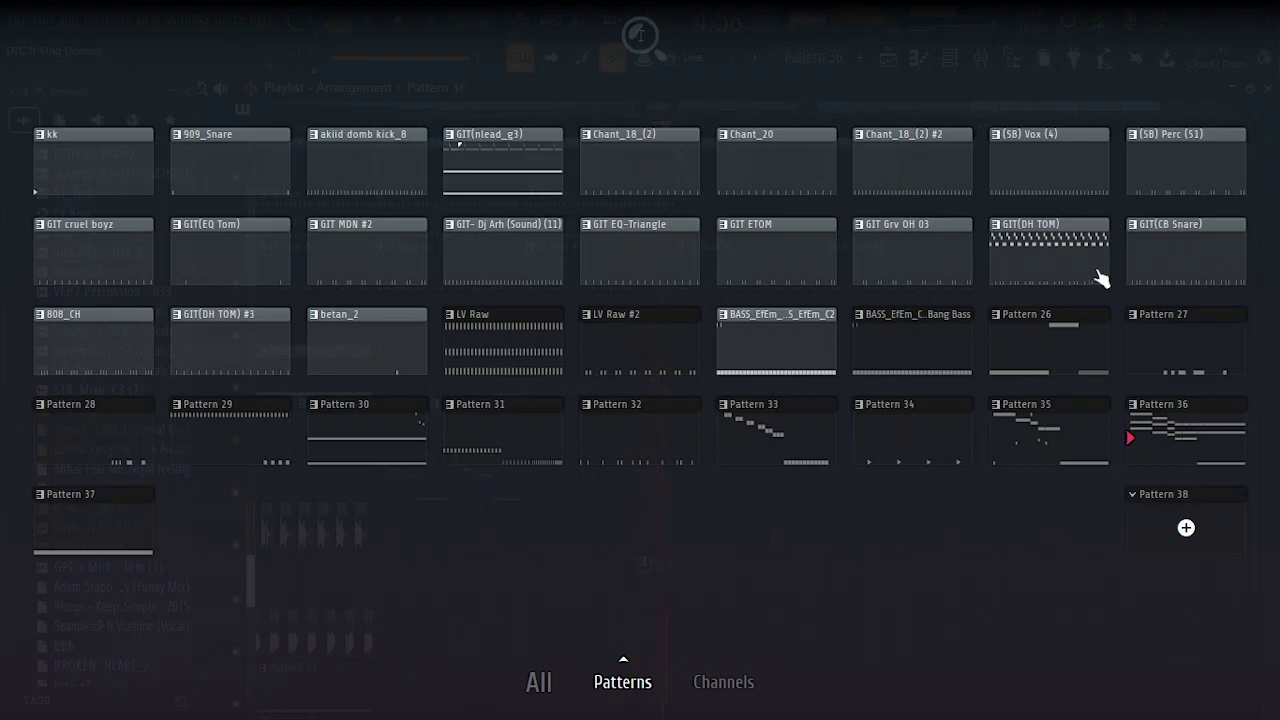
{"action": "left_click", "coordinate": [1163, 338]}
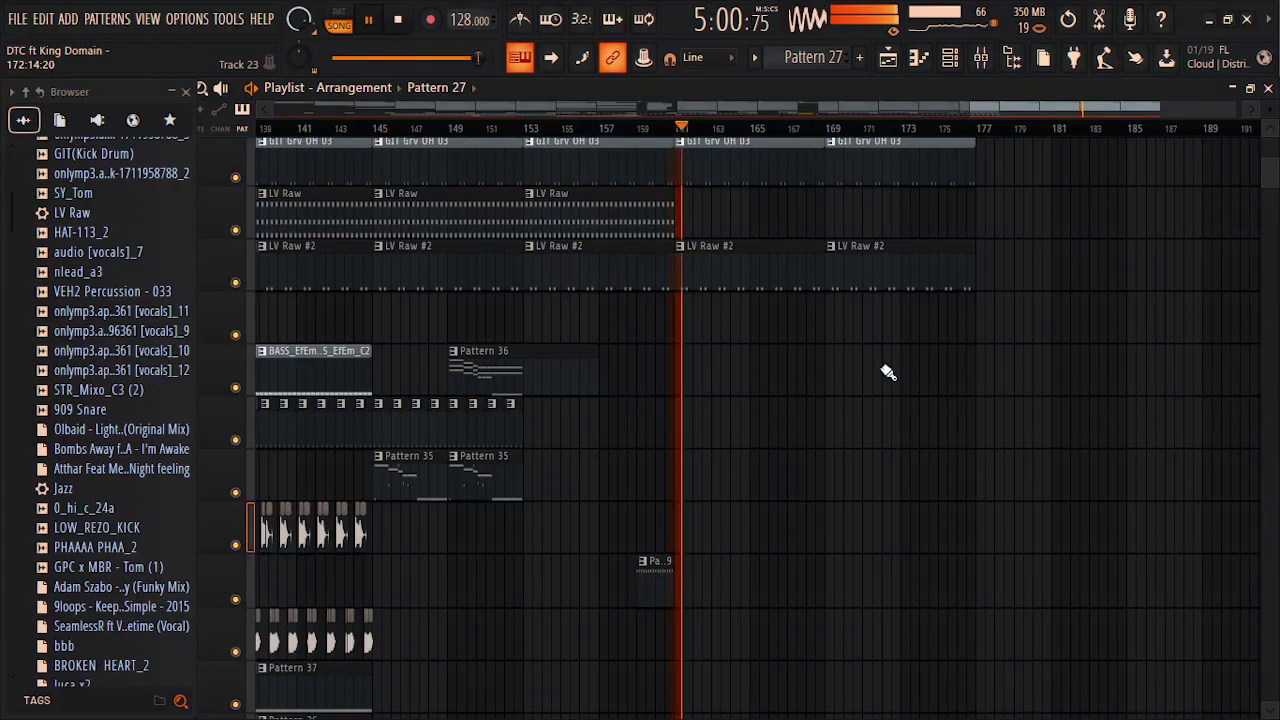
{"action": "left_click", "coordinate": [836, 338]}
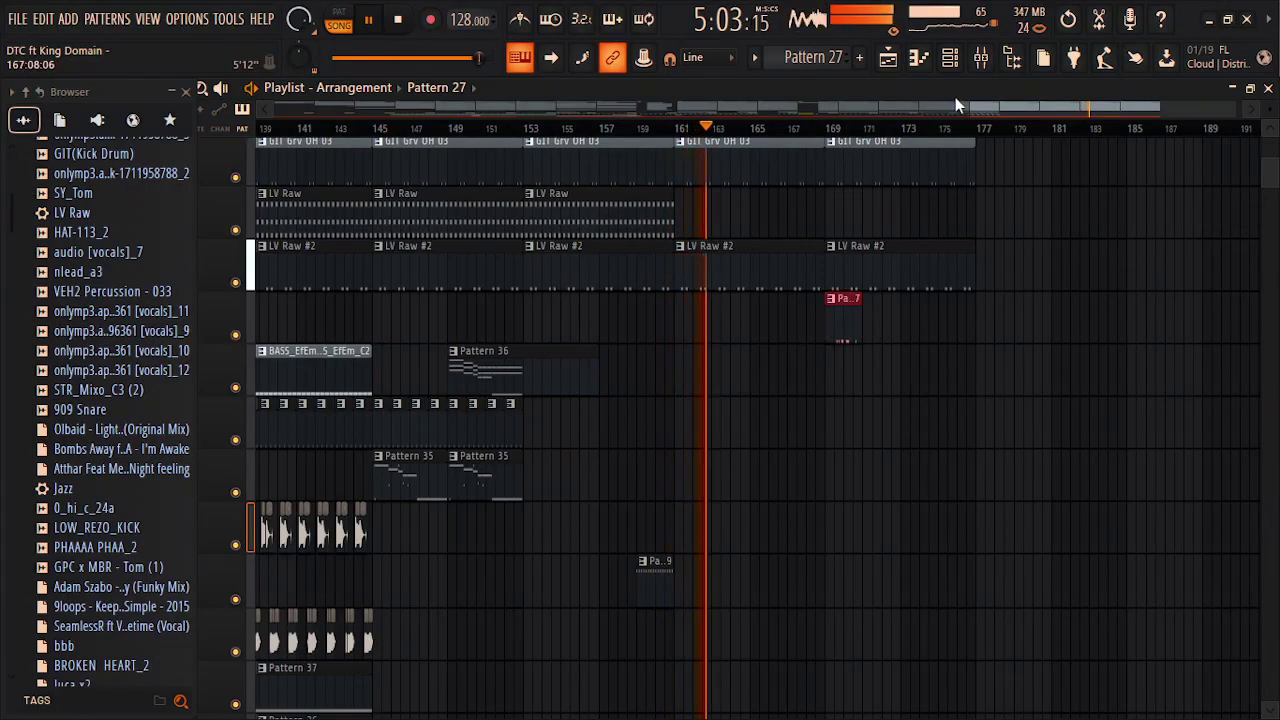
{"action": "left_click_drag", "start_coordinate": [968, 107], "coordinate": [1137, 117]}
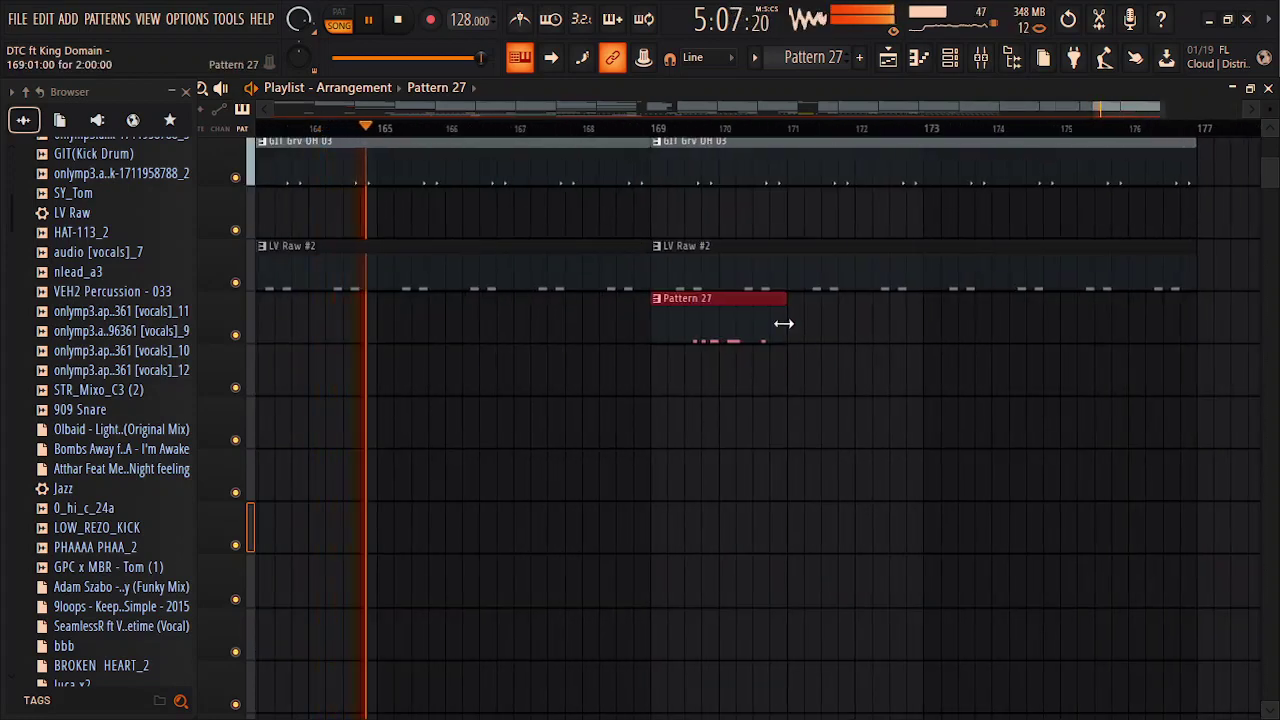
Add Pattern 28 to Track 23, trim it to about bars 170.75 to 172.5, and move Pattern 27 onto the same track at bar 169.
{"action": "left_click", "coordinate": [433, 90]}
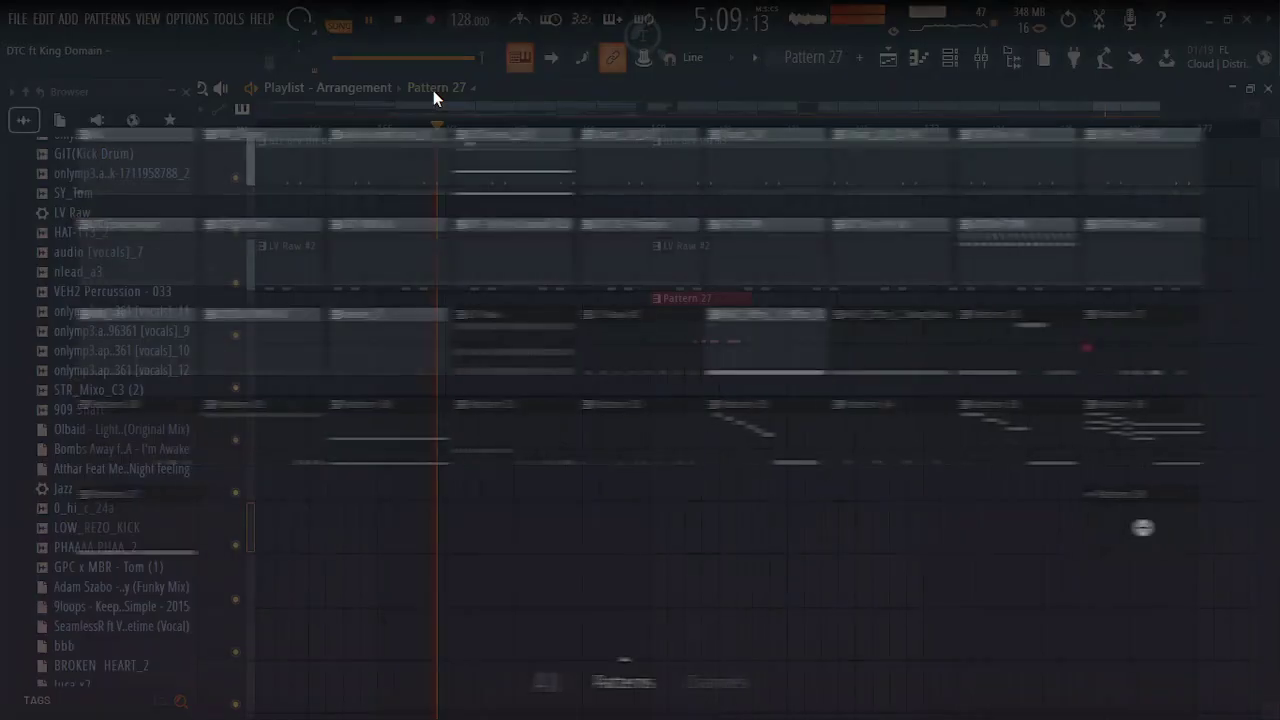
{"action": "left_click", "coordinate": [97, 420]}
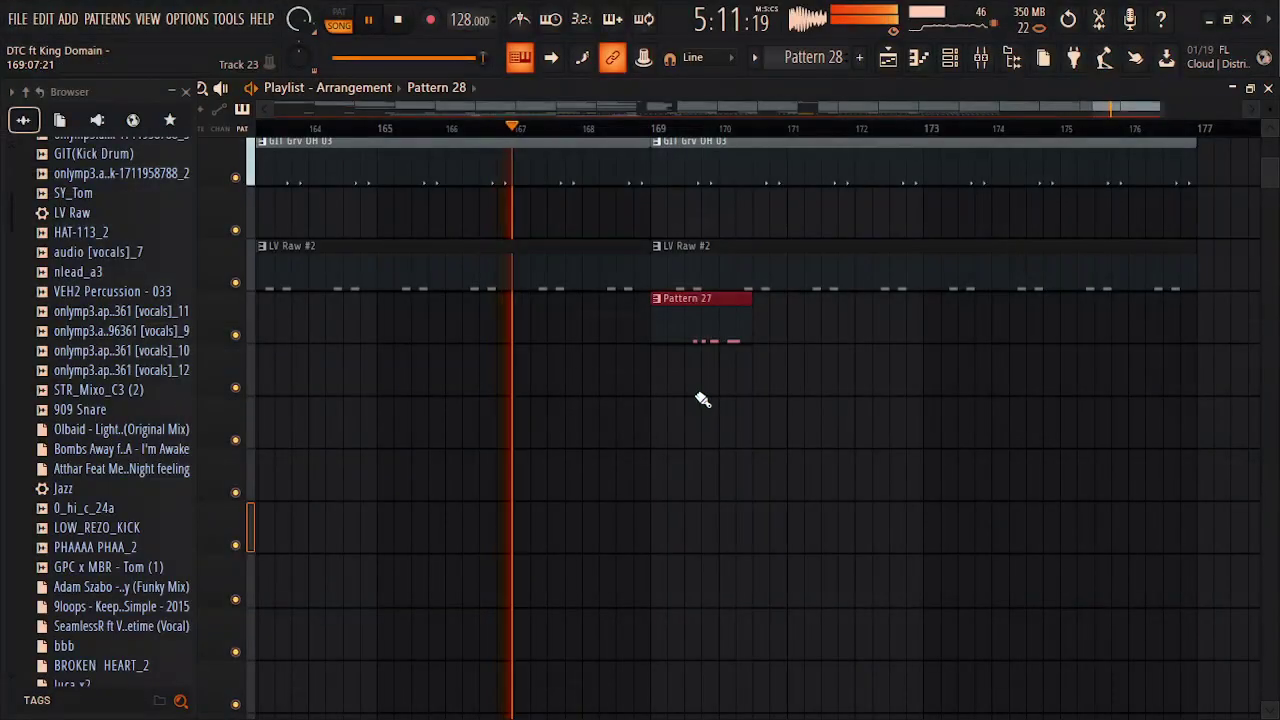
{"action": "left_click", "coordinate": [786, 367]}
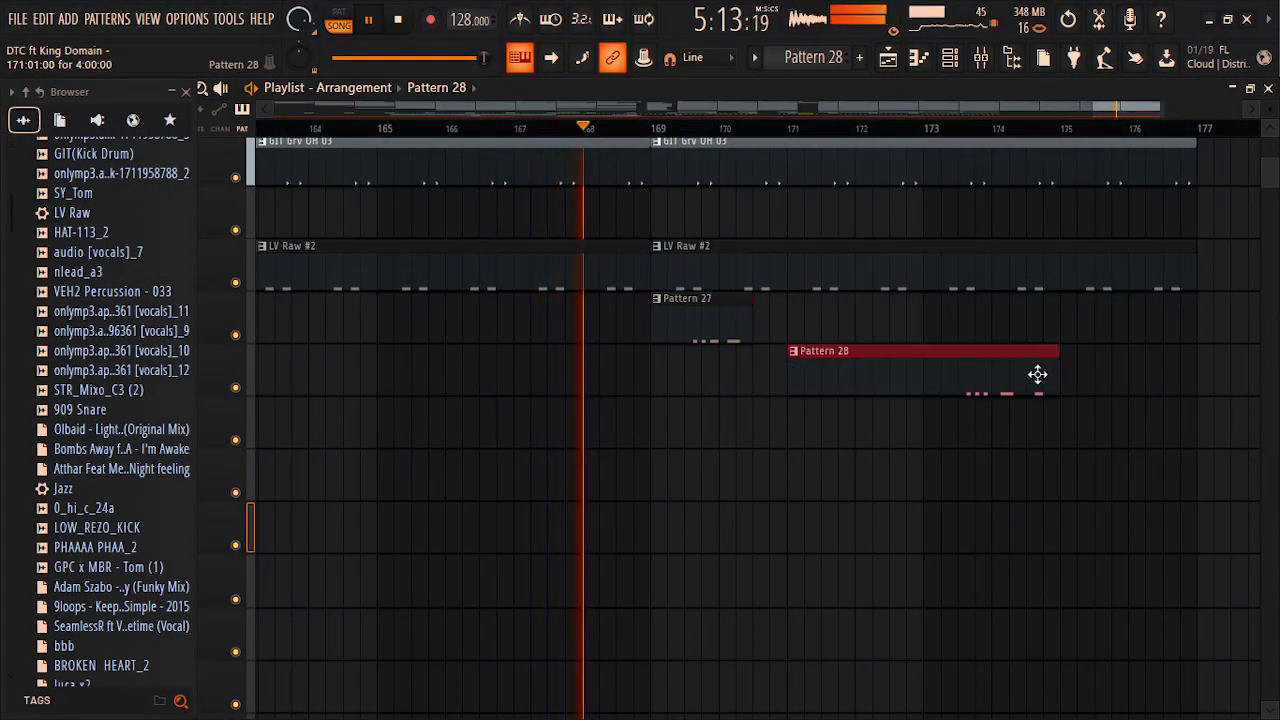
{"action": "left_click_drag", "start_coordinate": [1037, 374], "coordinate": [887, 374]}
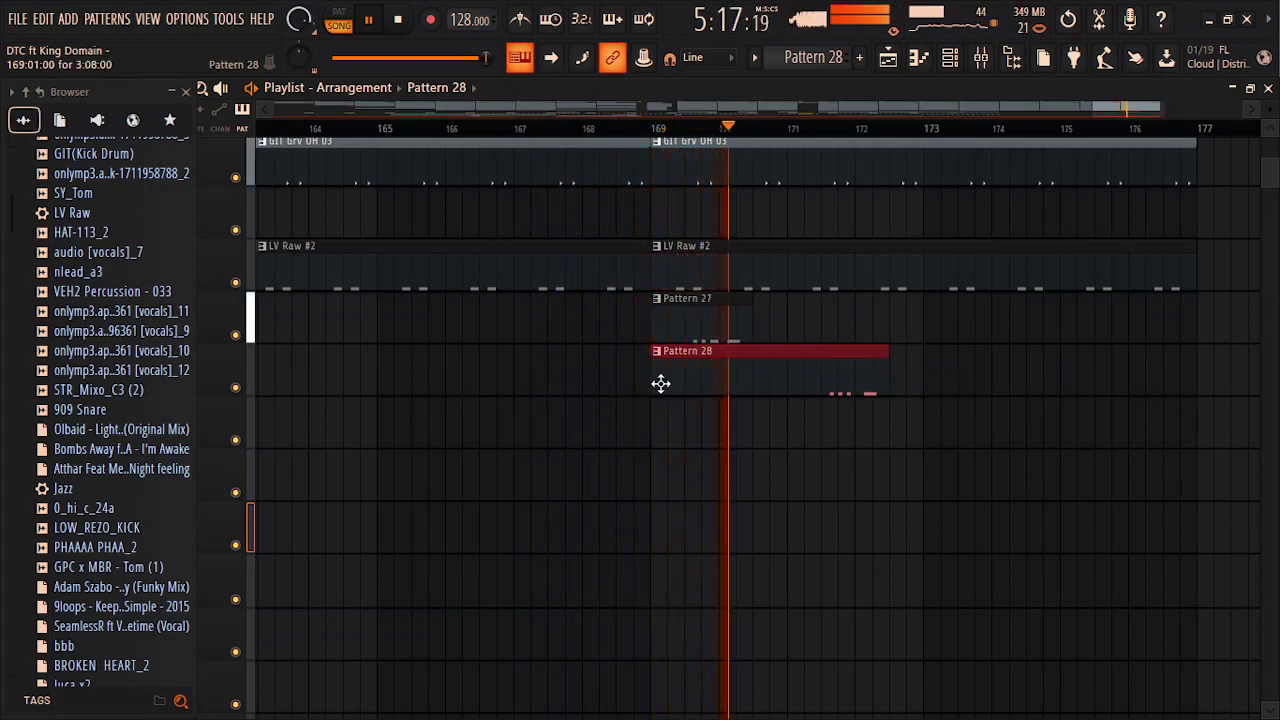
{"action": "left_click_drag", "start_coordinate": [655, 380], "coordinate": [697, 383]}
{"action": "left_click", "coordinate": [691, 323]}
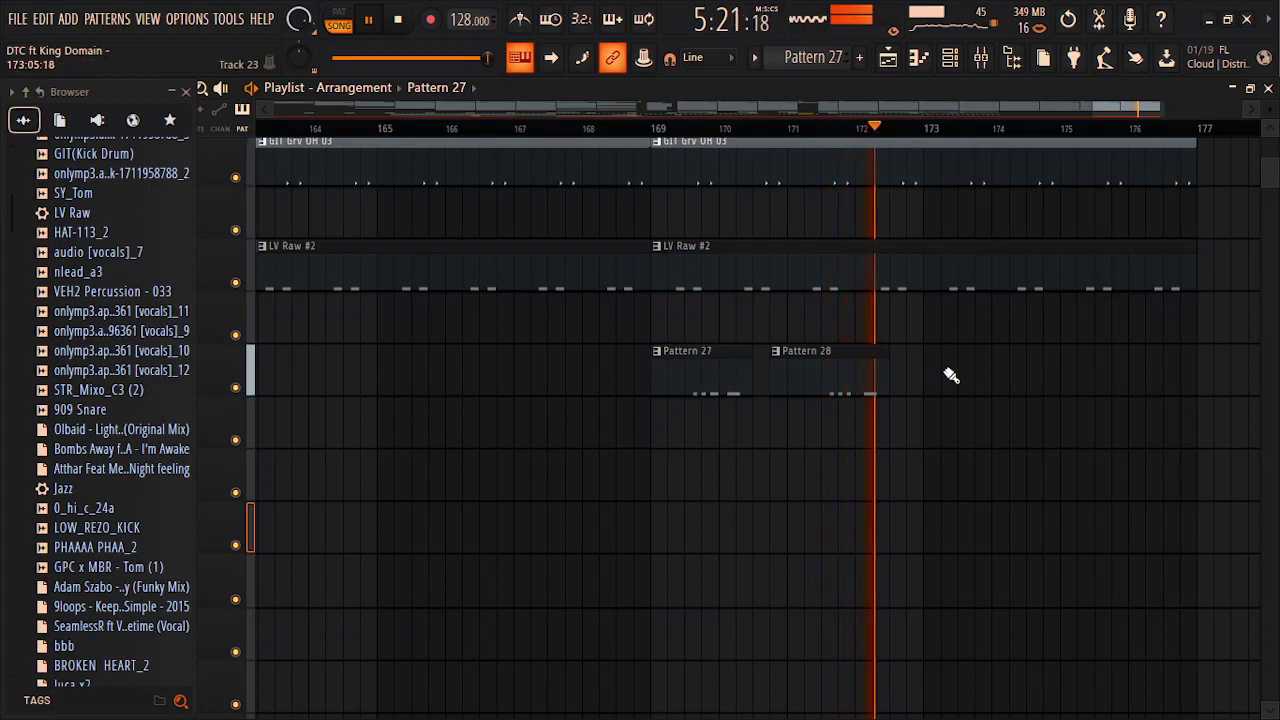
Show the whole arrangement, select bars 81 to 105 on the timeline, and play that range.
{"action": "scroll", "coordinate": [668, 100], "scroll_direction": "down", "scroll_amount": 10}
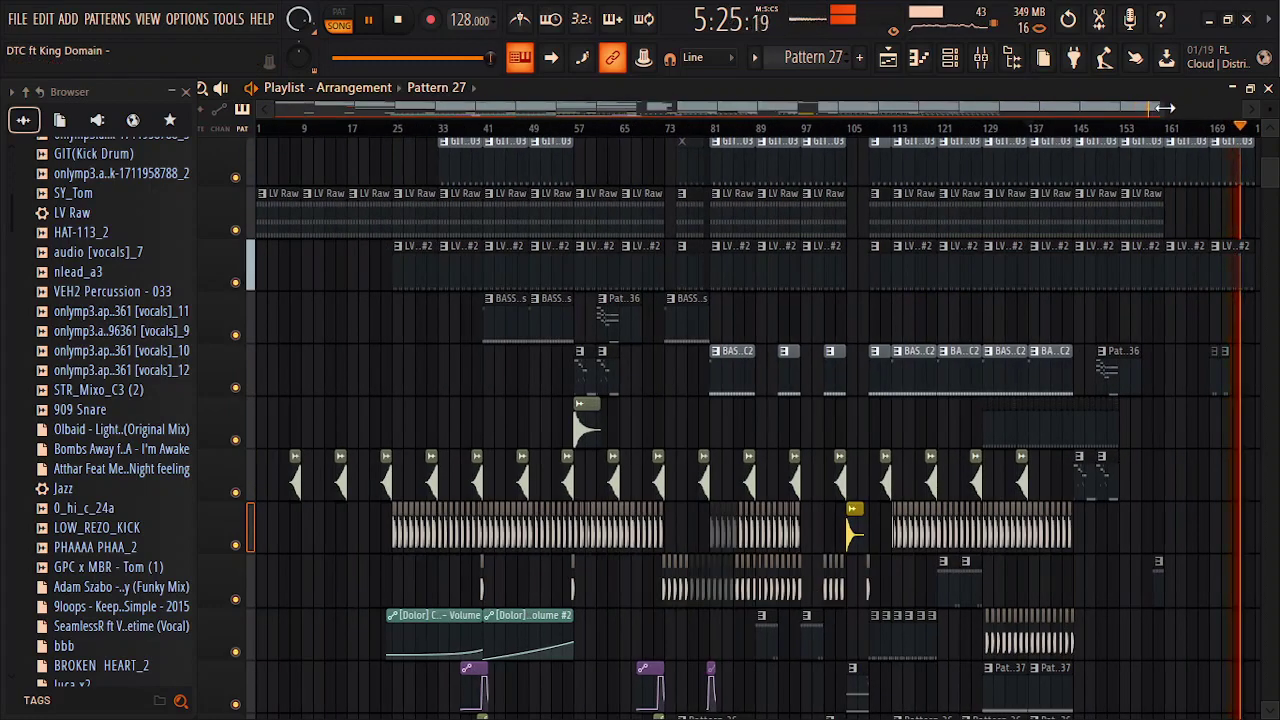
{"action": "scroll", "coordinate": [1165, 107], "scroll_direction": "down", "scroll_amount": 1}
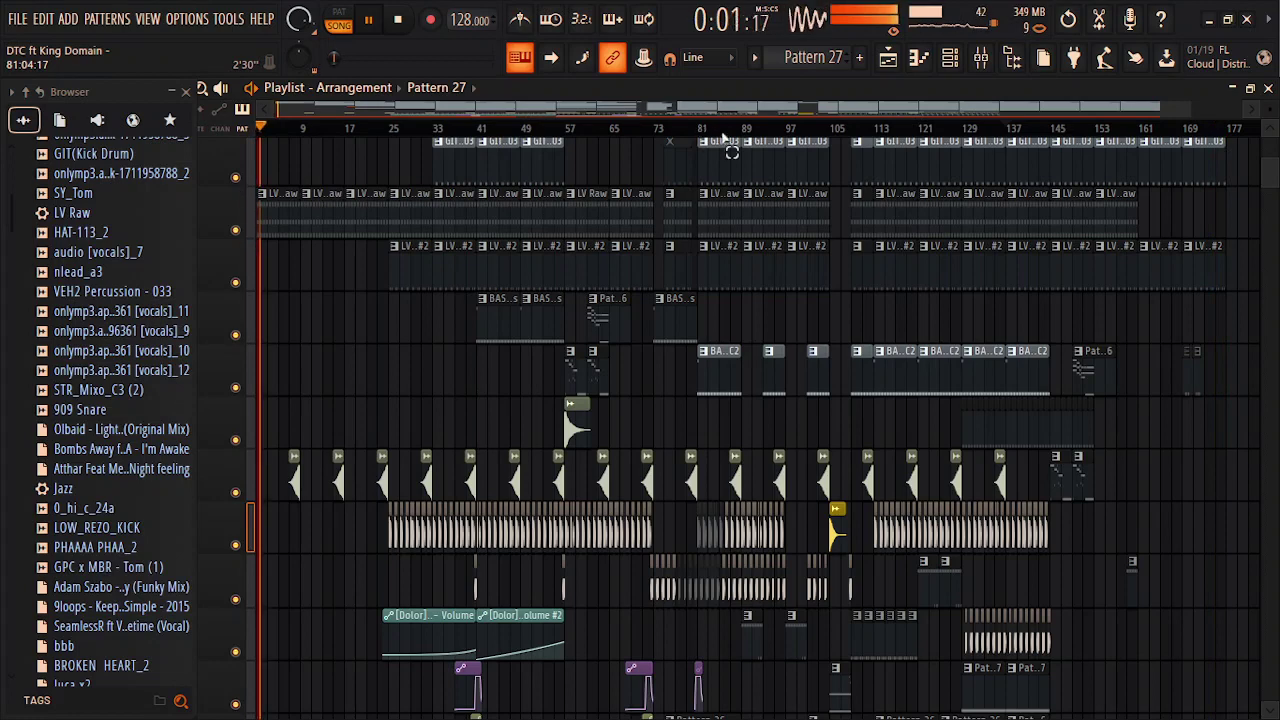
{"action": "left_click_drag", "start_coordinate": [723, 138], "coordinate": [808, 148]}
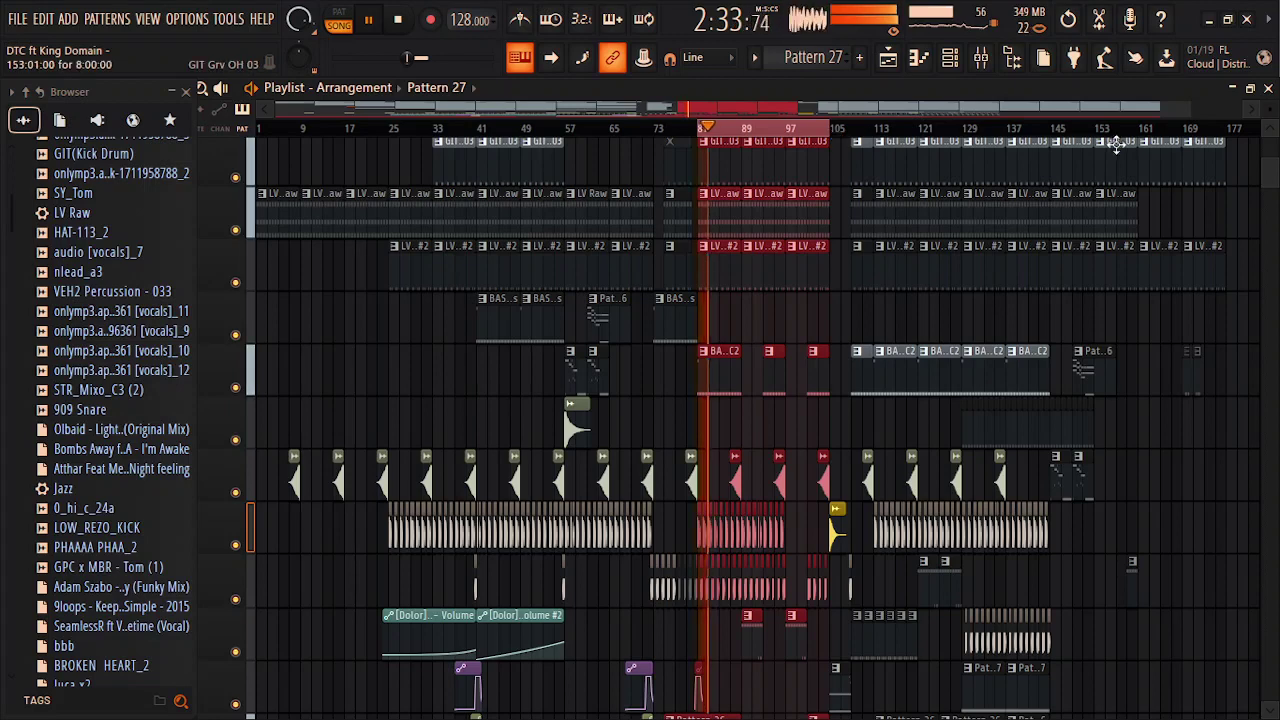
{"action": "left_click_drag", "start_coordinate": [1190, 116], "coordinate": [1105, 111]}
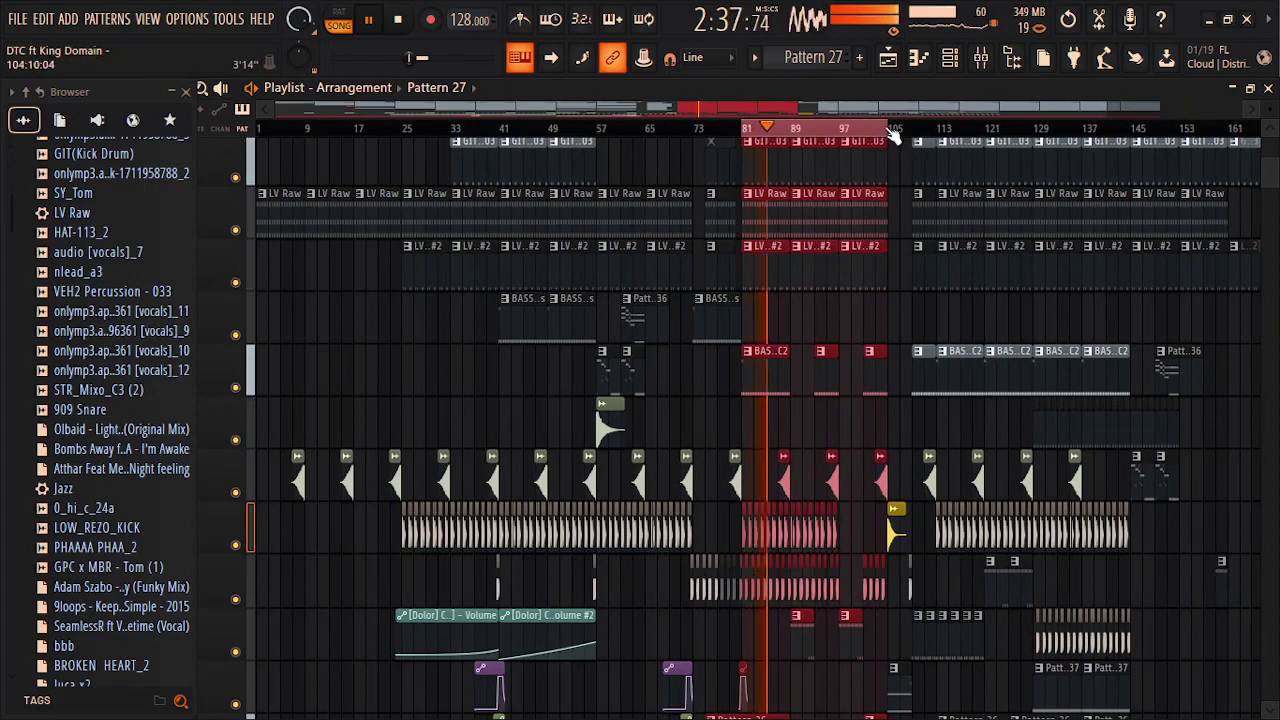
Select and play bars 97 to 105 on the timeline, followed by bars 89 to 97.
{"action": "left_click_drag", "start_coordinate": [894, 129], "coordinate": [843, 131]}
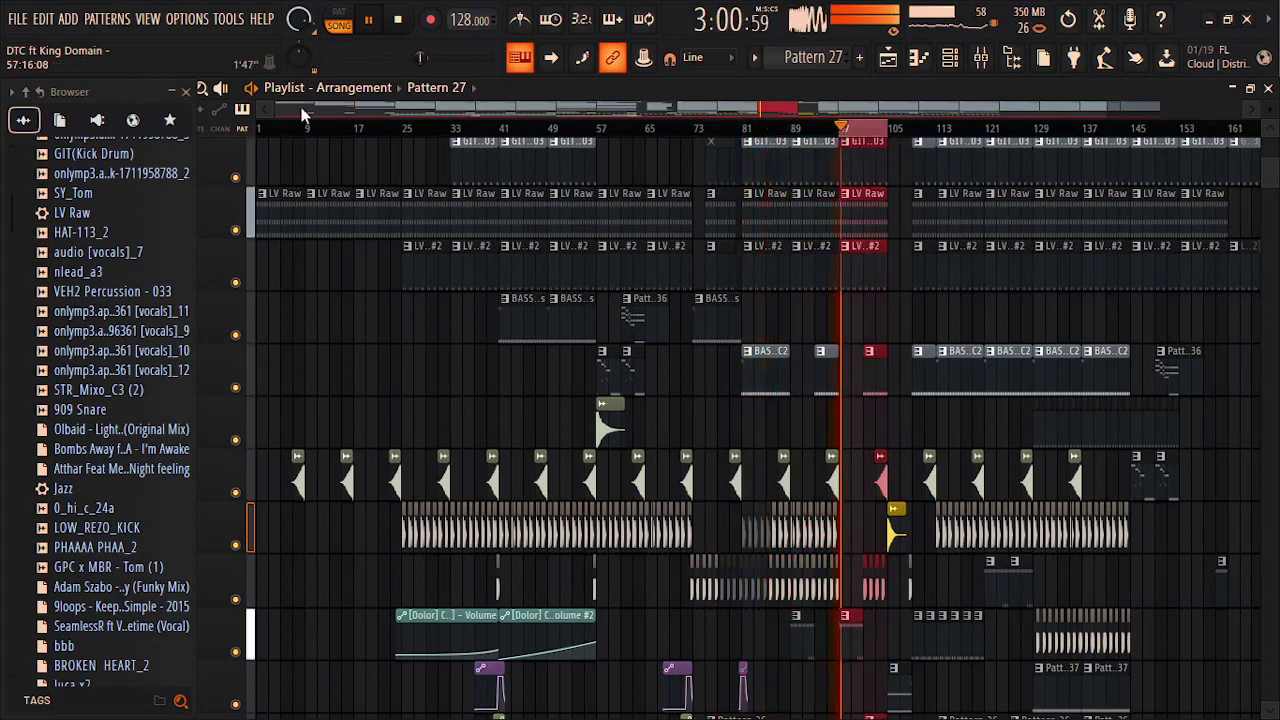
{"action": "left_click_drag", "start_coordinate": [427, 107], "coordinate": [741, 110]}
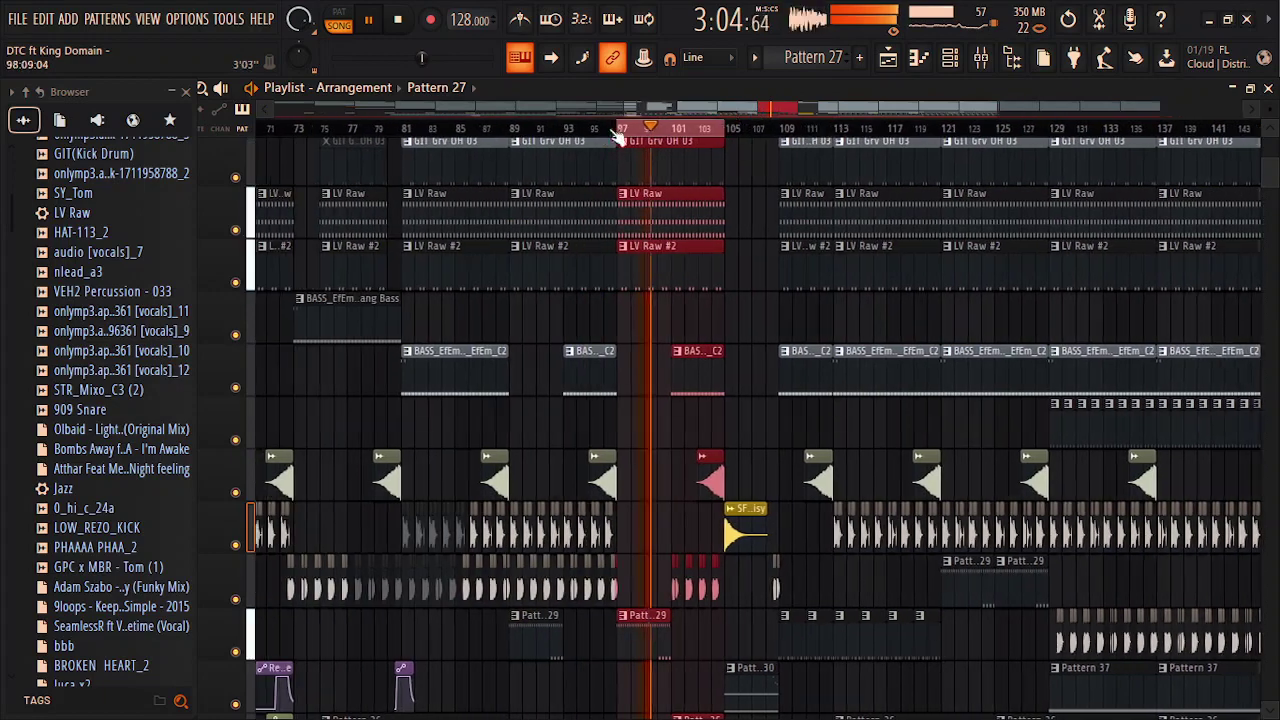
{"action": "left_click_drag", "start_coordinate": [517, 133], "coordinate": [616, 133]}
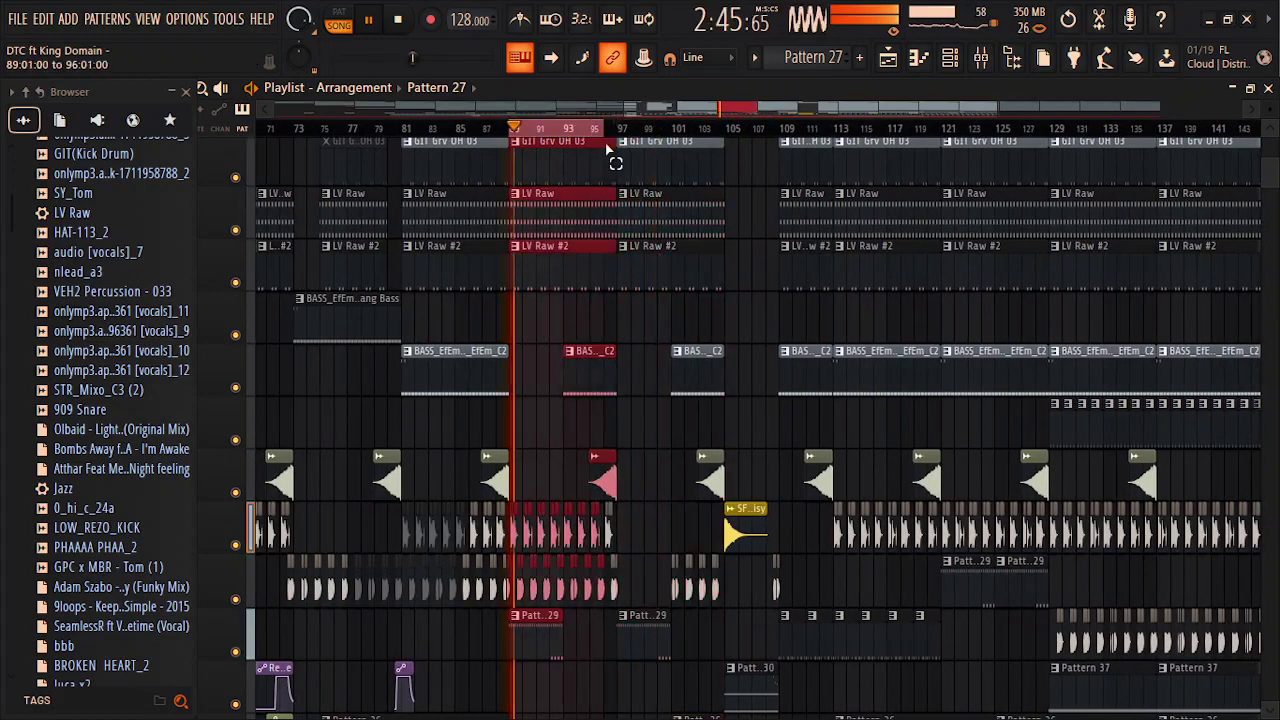
Solo the akiid kick track, unmute the GIT(nlead_g3) and 909_Snare tracks plus the track above the snare, and replay the selected bars from the start.
{"action": "scroll", "coordinate": [265, 279], "scroll_direction": "down", "scroll_amount": 5}
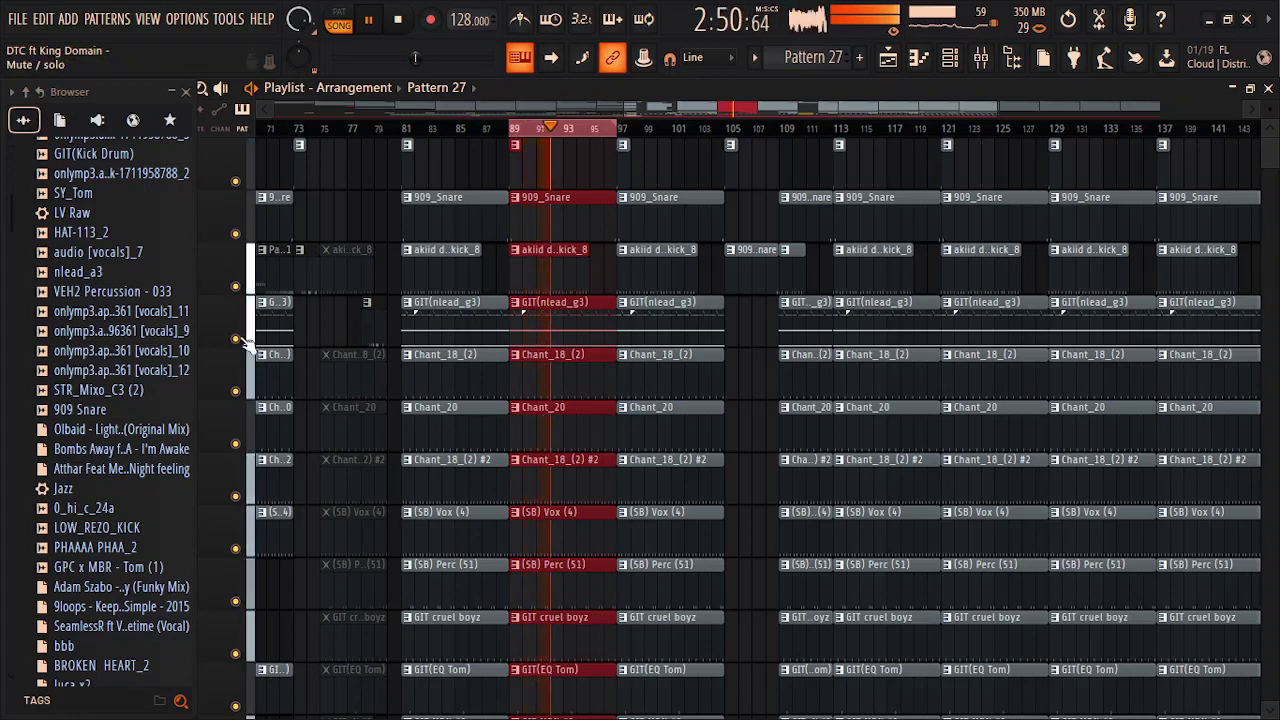
{"action": "right_click", "coordinate": [237, 287]}
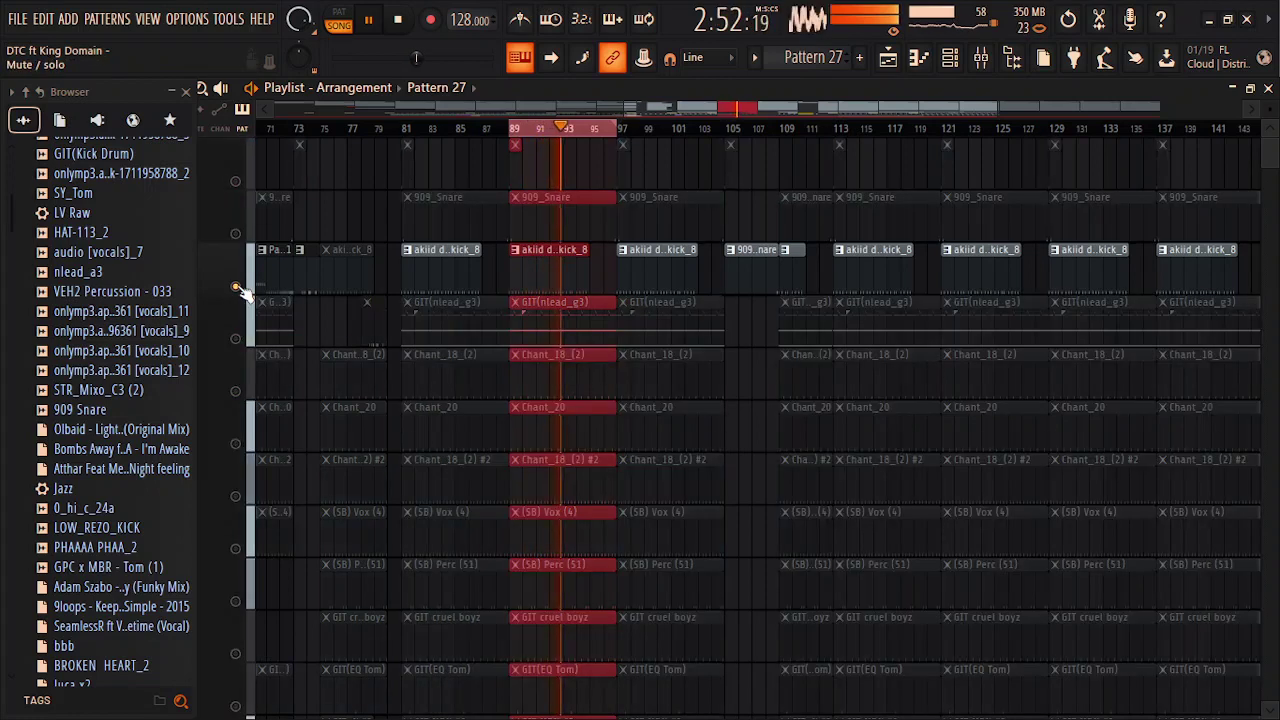
{"action": "left_click", "coordinate": [236, 338]}
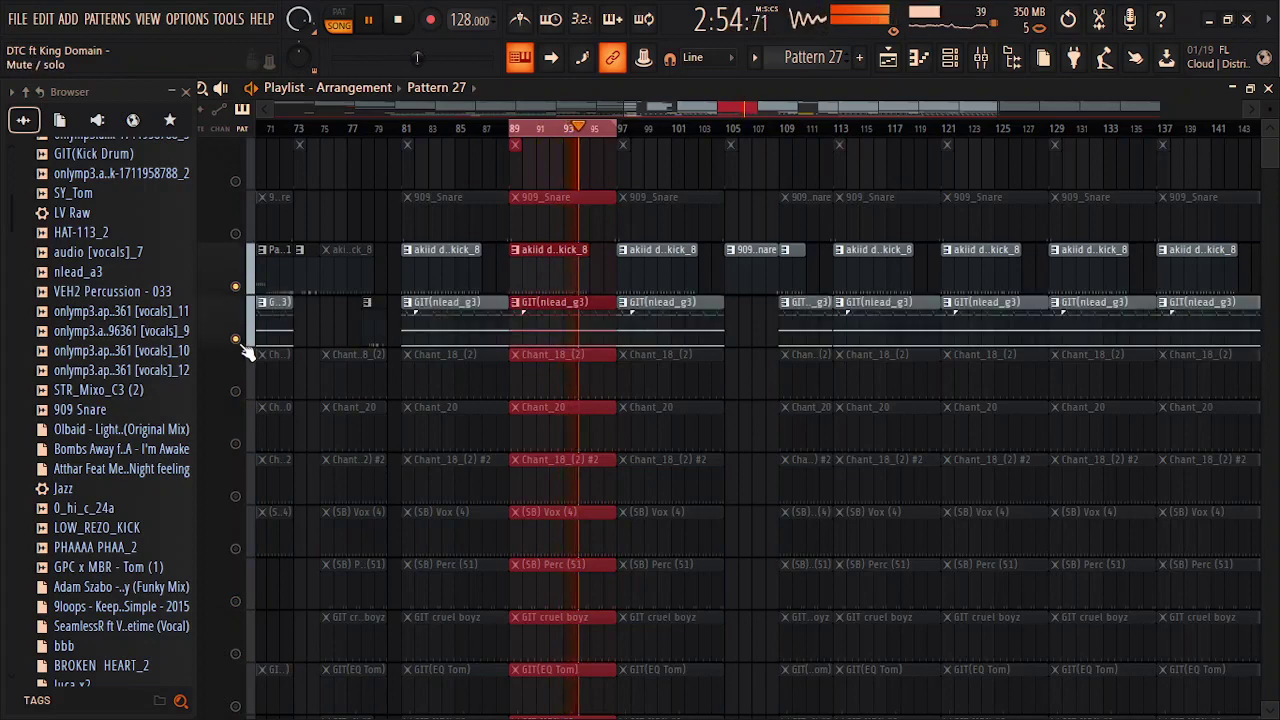
{"action": "left_click", "coordinate": [402, 24]}
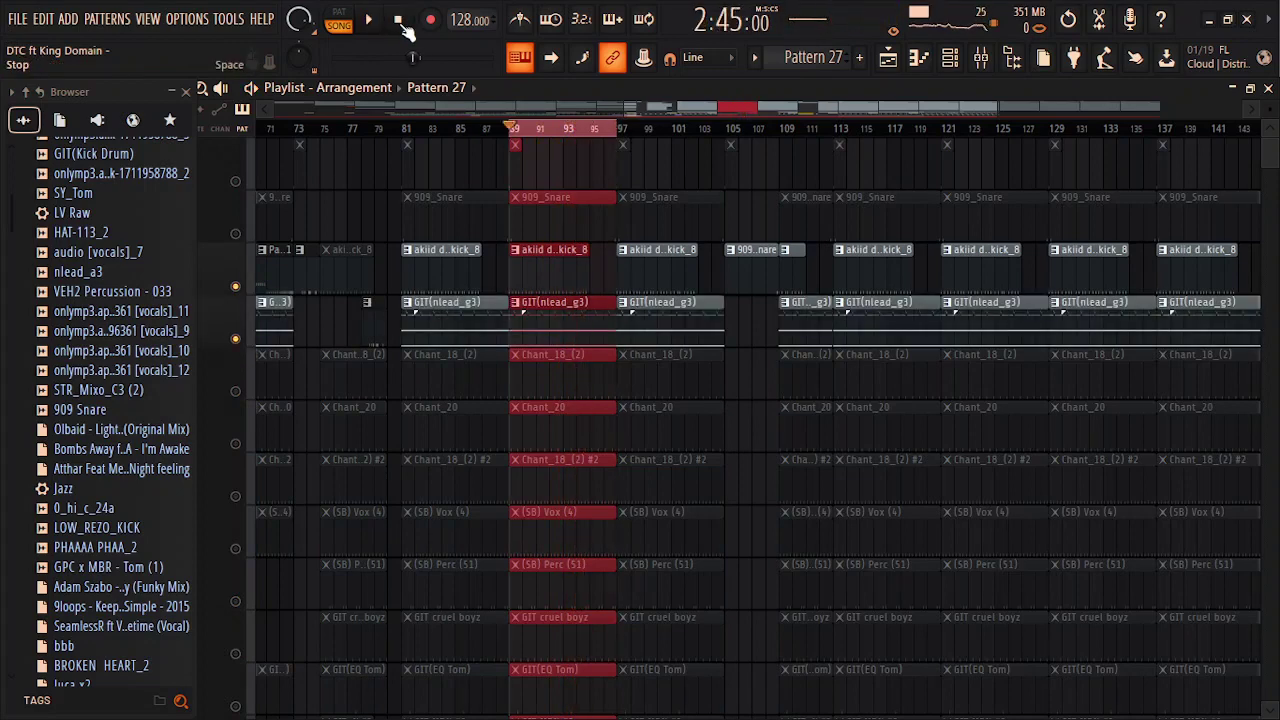
{"action": "left_click", "coordinate": [381, 25]}
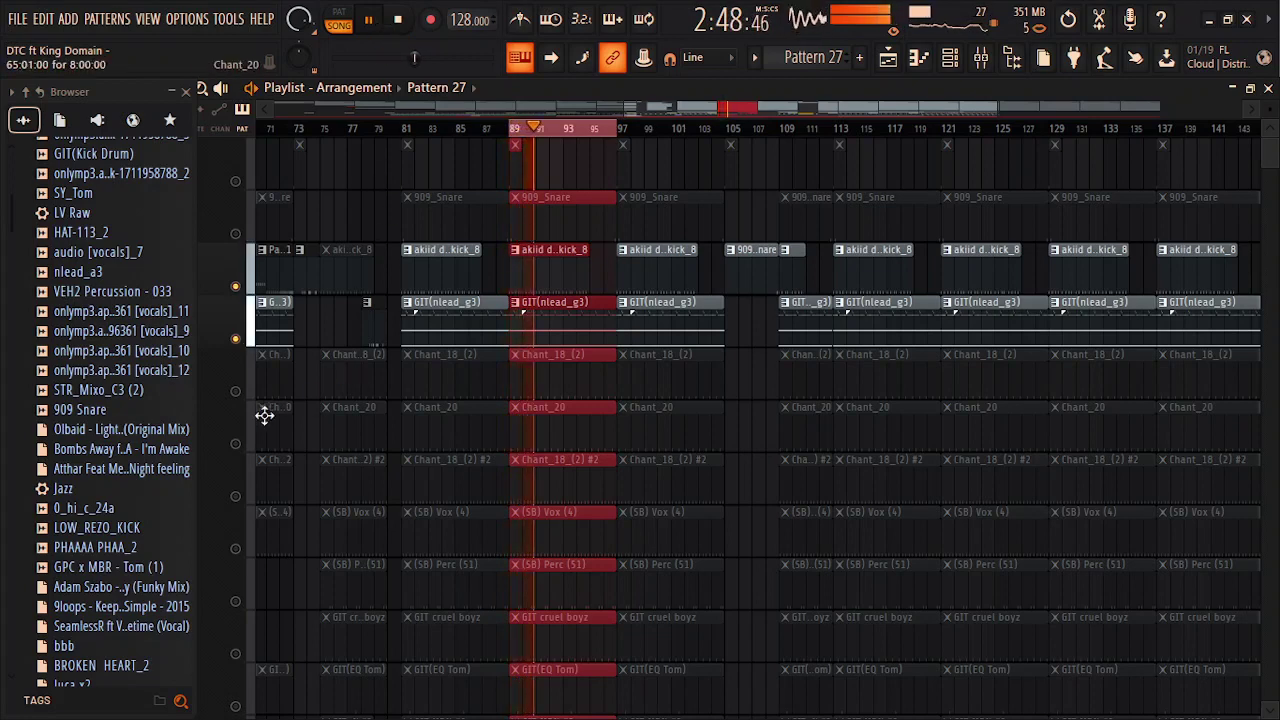
{"action": "left_click", "coordinate": [236, 235]}
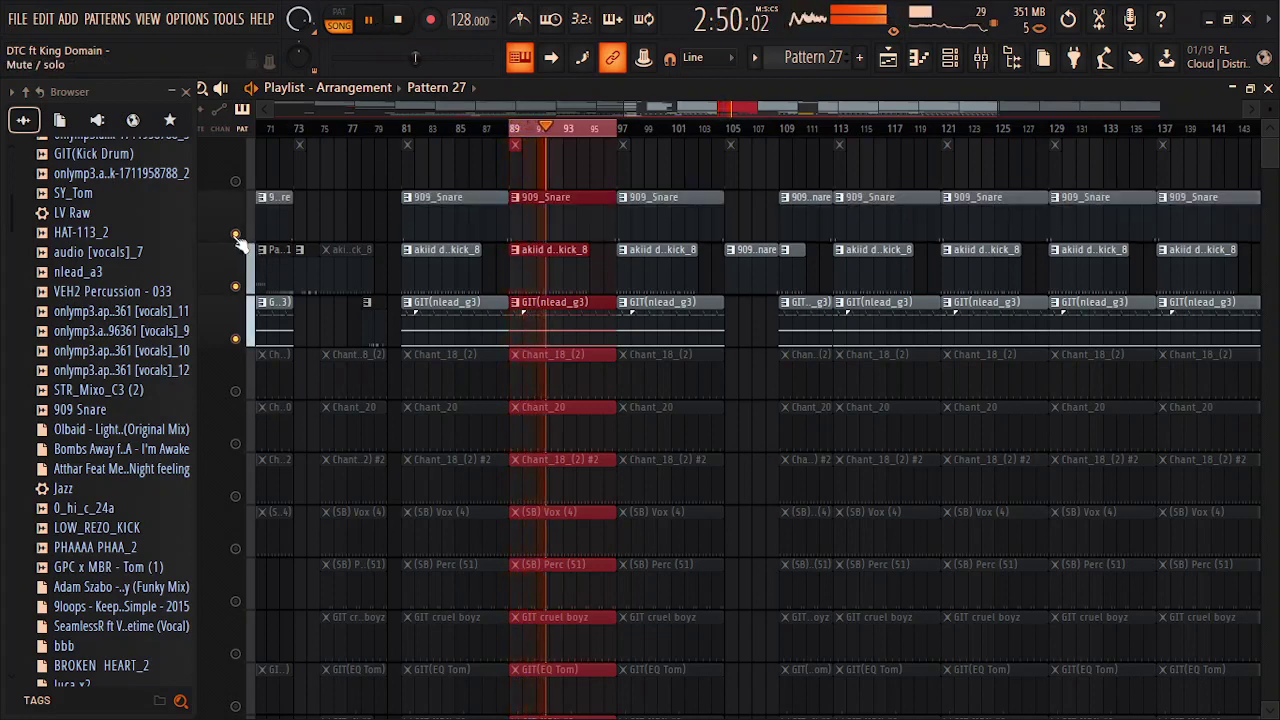
{"action": "left_click", "coordinate": [237, 183]}
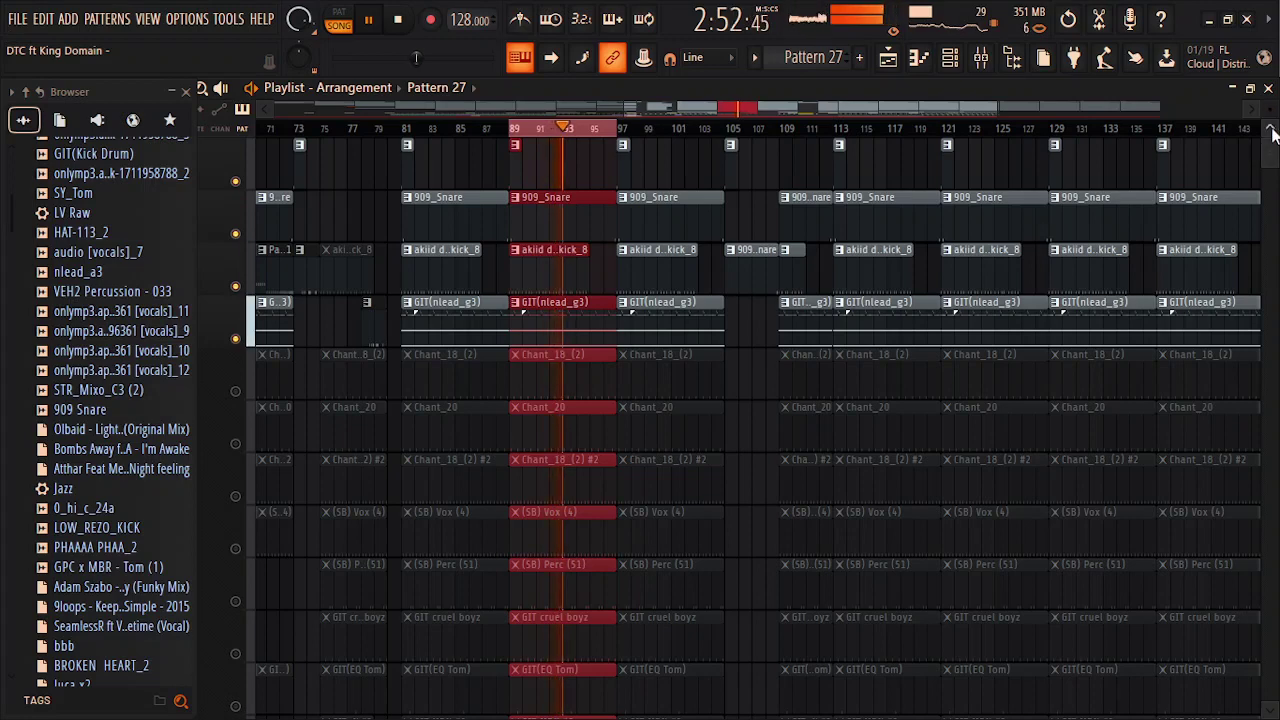
Open the GIT(nlead_g3) pattern's piano roll and examine the Pluck 4 en 1 notes in the first bar.
{"action": "double_click", "coordinate": [571, 318]}
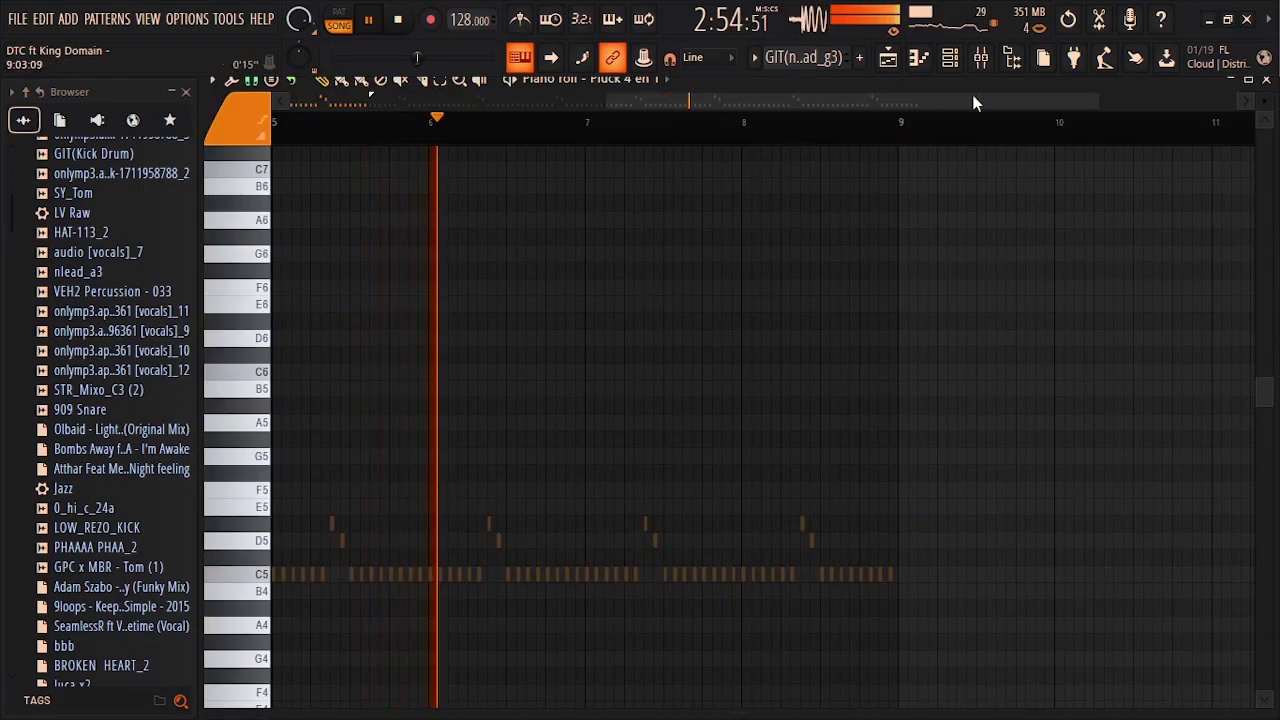
{"action": "left_click_drag", "start_coordinate": [972, 94], "coordinate": [400, 149]}
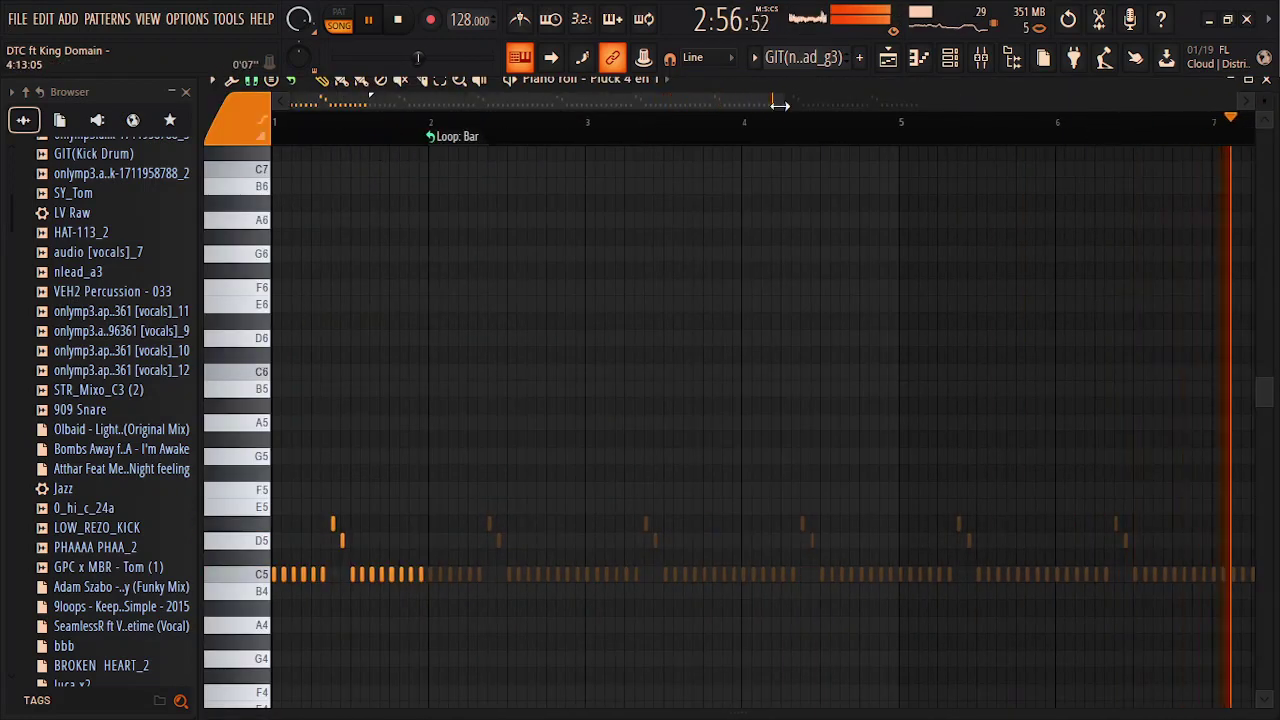
{"action": "left_click_drag", "start_coordinate": [776, 103], "coordinate": [488, 109]}
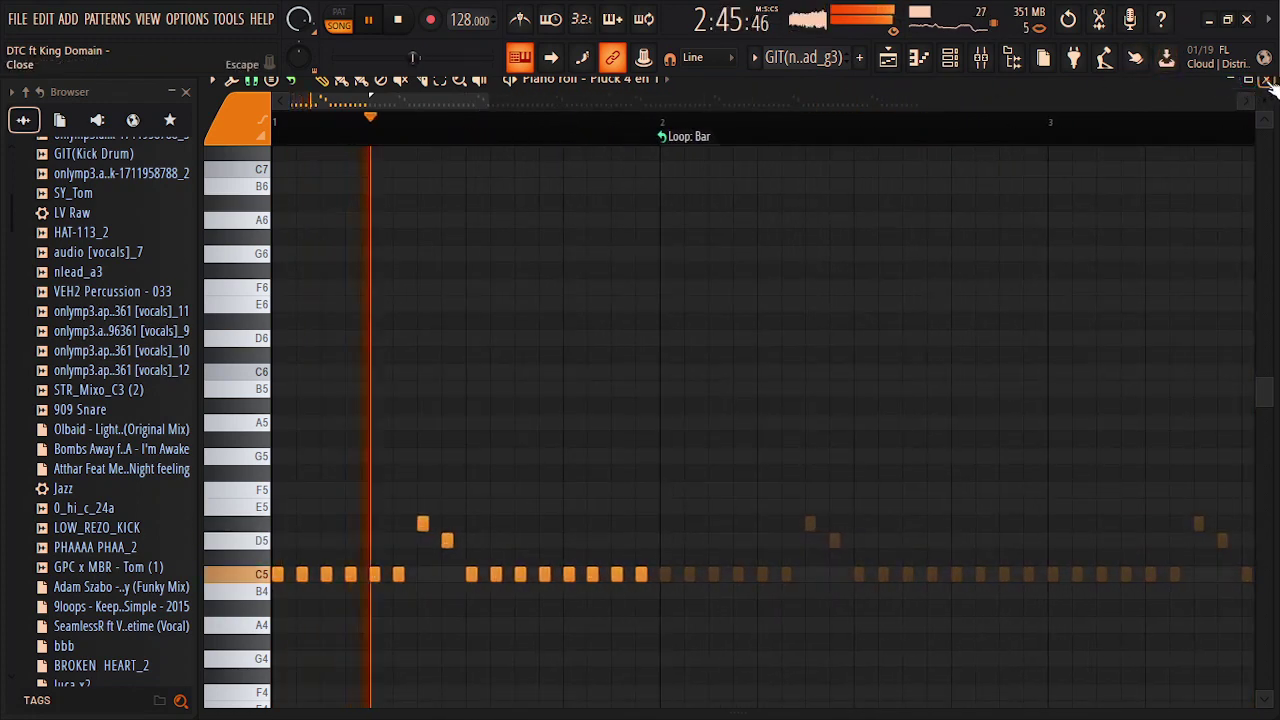
View the Pluck 4 en 1 channel's Sytrus settings from the channel rack, close them, and return to the playlist.
{"action": "left_click", "coordinate": [888, 58]}
{"action": "left_click", "coordinate": [950, 58]}
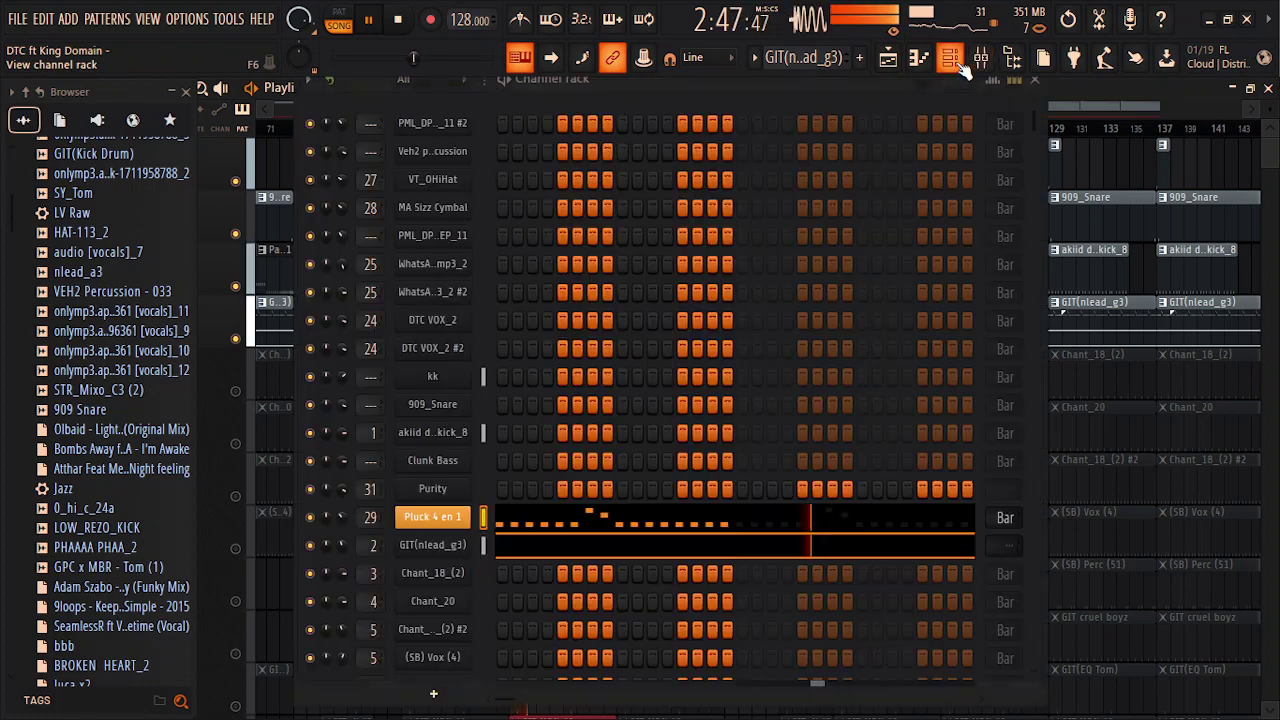
{"action": "left_click", "coordinate": [445, 516]}
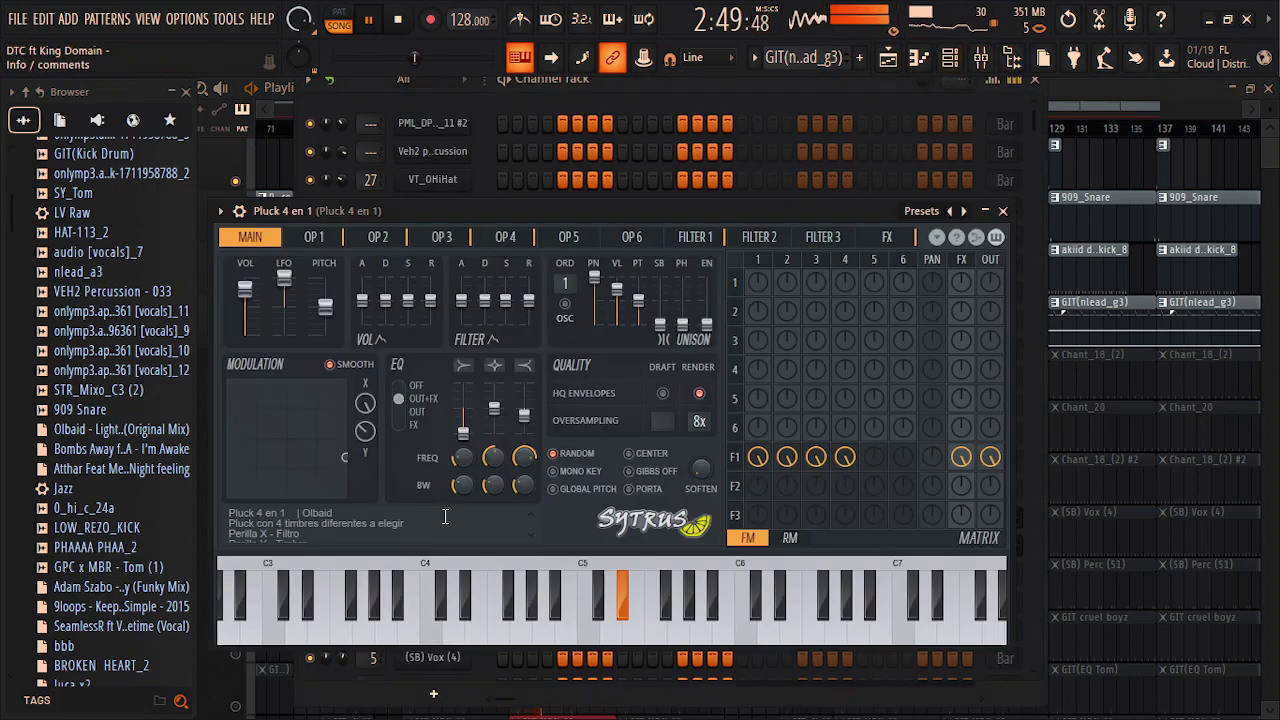
{"action": "left_click", "coordinate": [1003, 211]}
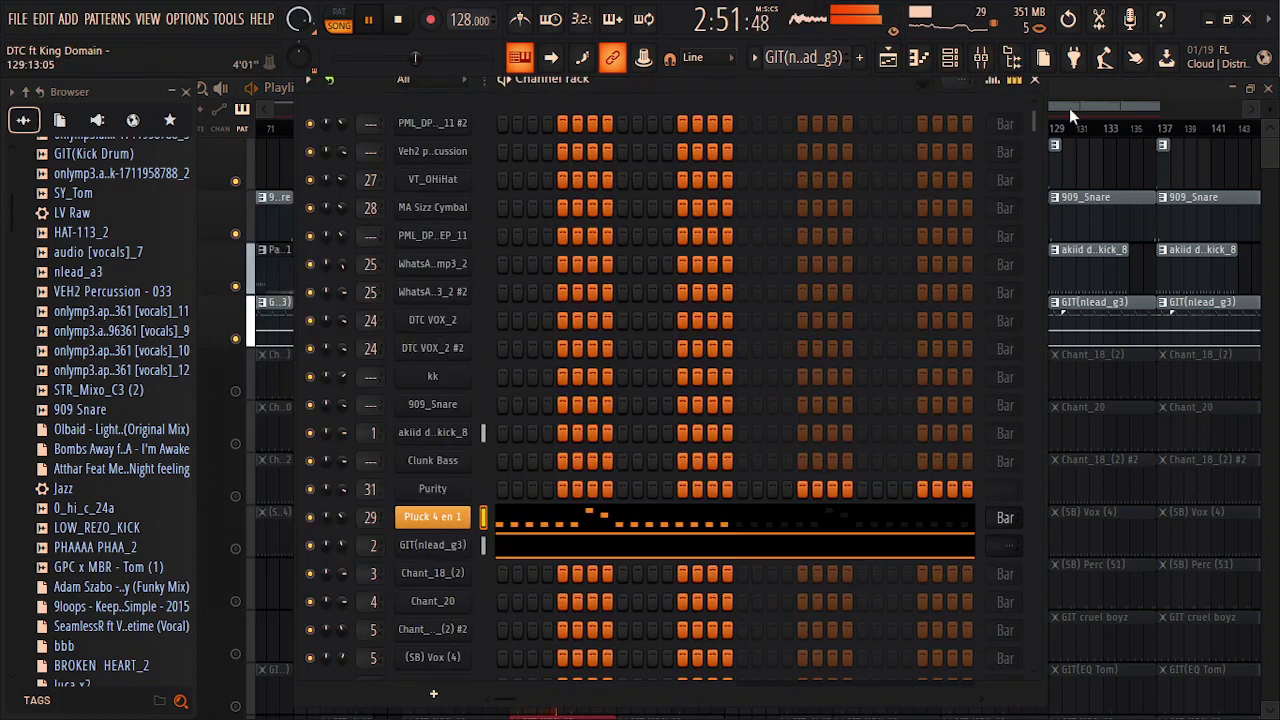
{"action": "left_click", "coordinate": [1078, 99]}
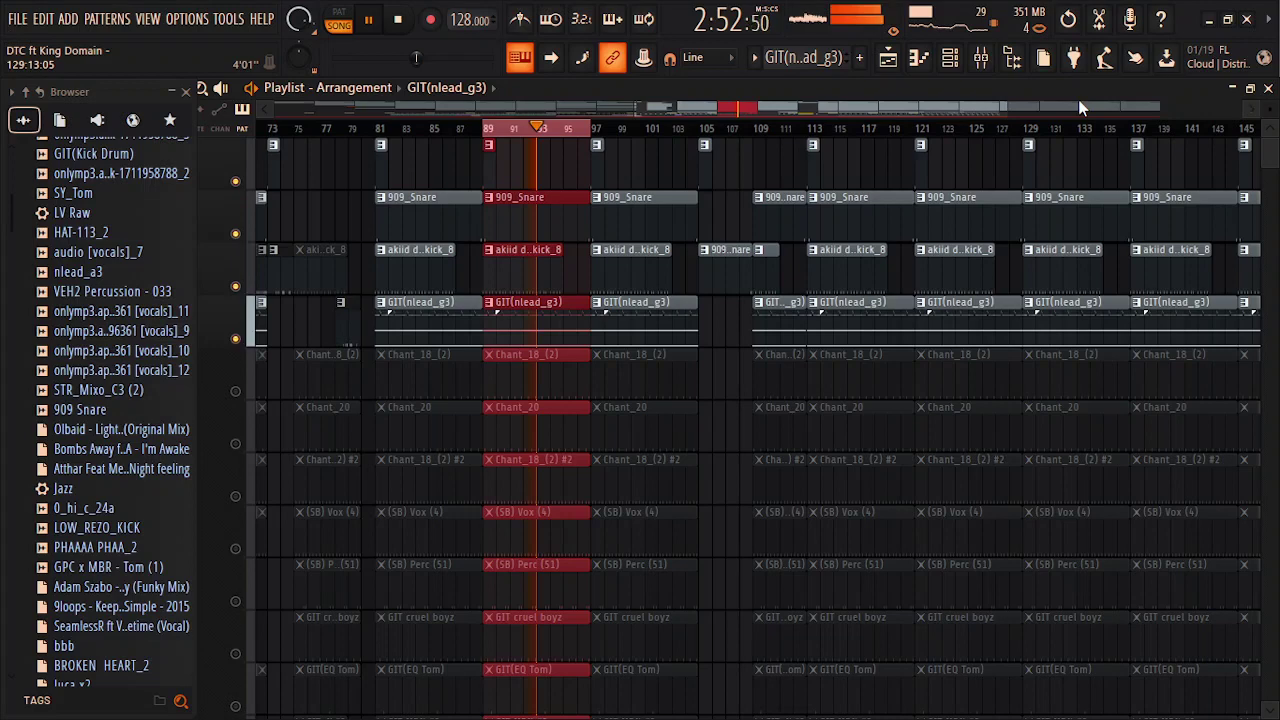
Unmute the Chant_18_(2), (SB) Perc (51), GIT cruel boyz, GIT(EQ Tom) and GIT MDN #2 tracks one by one during playback.
{"action": "left_click", "coordinate": [236, 392]}
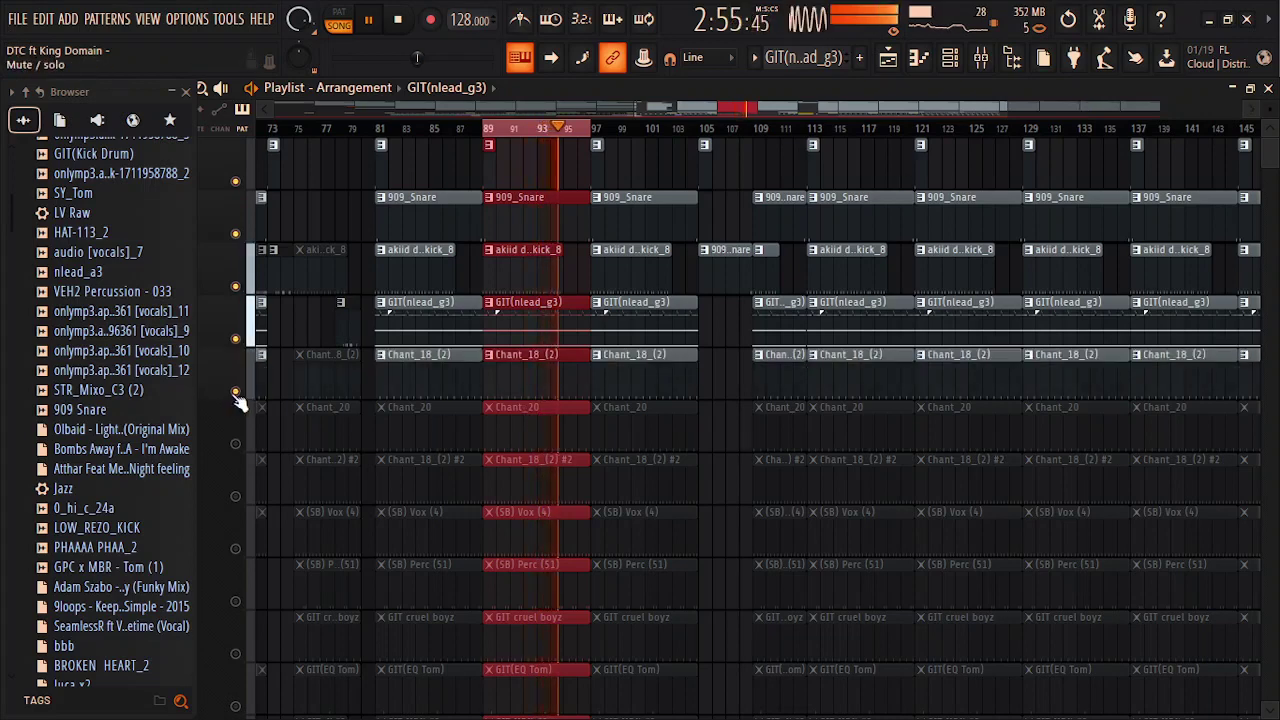
{"action": "left_click", "coordinate": [236, 601]}
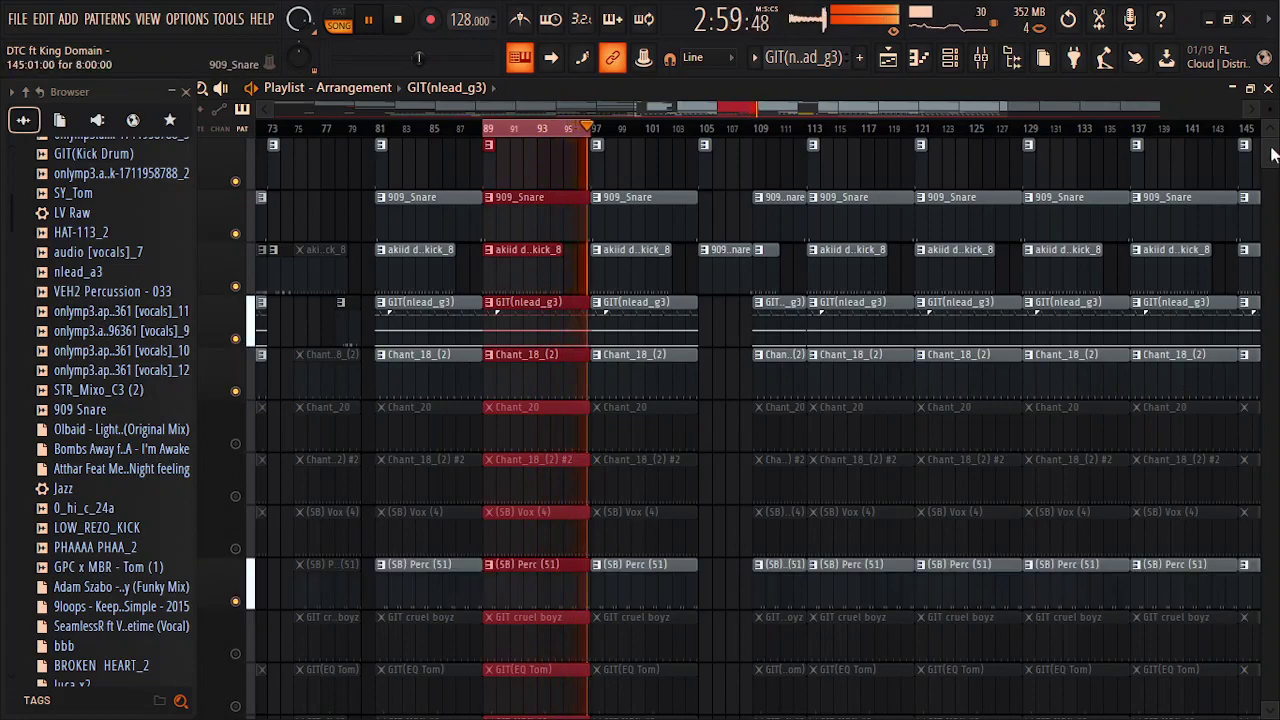
{"action": "scroll", "coordinate": [1272, 152], "scroll_direction": "down", "scroll_amount": 6}
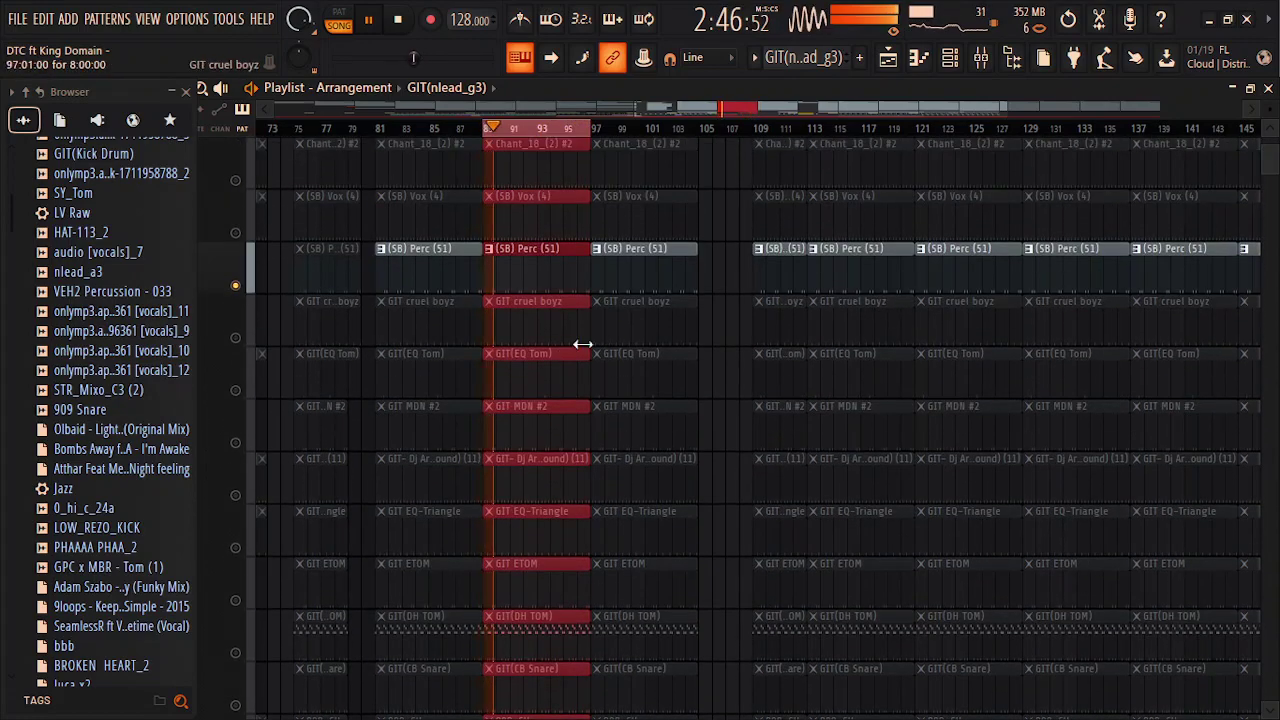
{"action": "left_click", "coordinate": [236, 339]}
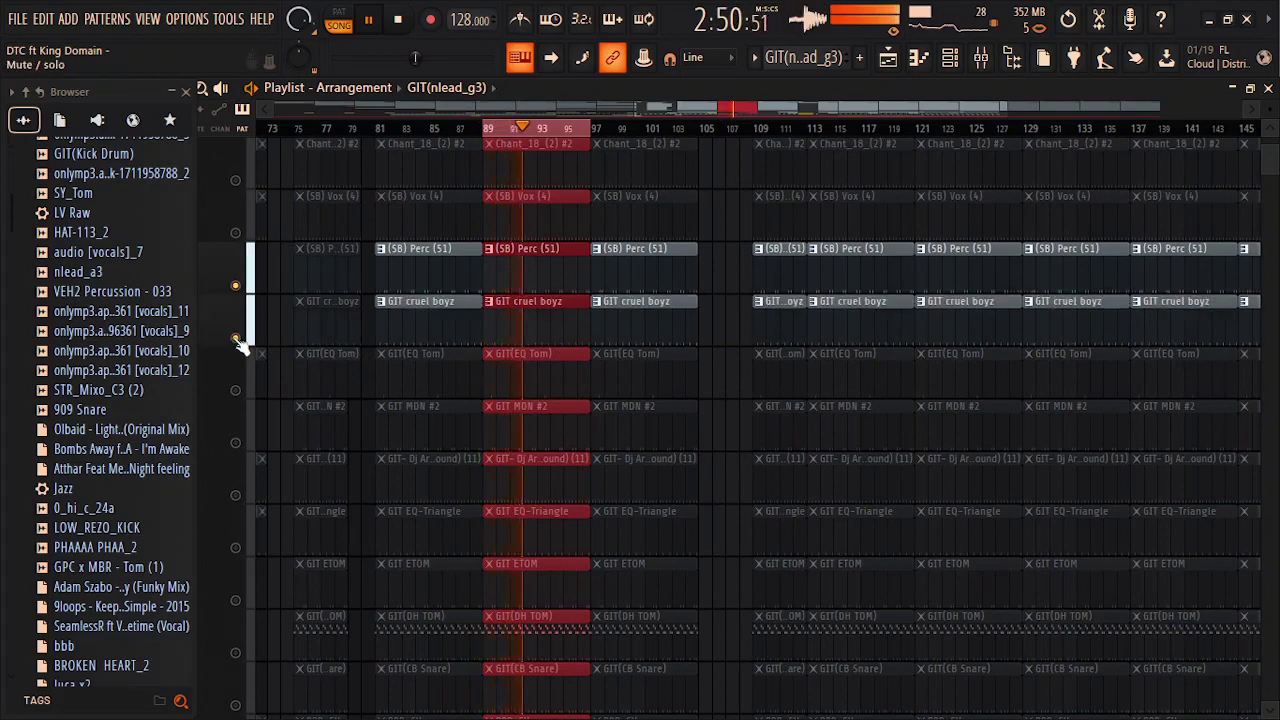
{"action": "left_click", "coordinate": [236, 390]}
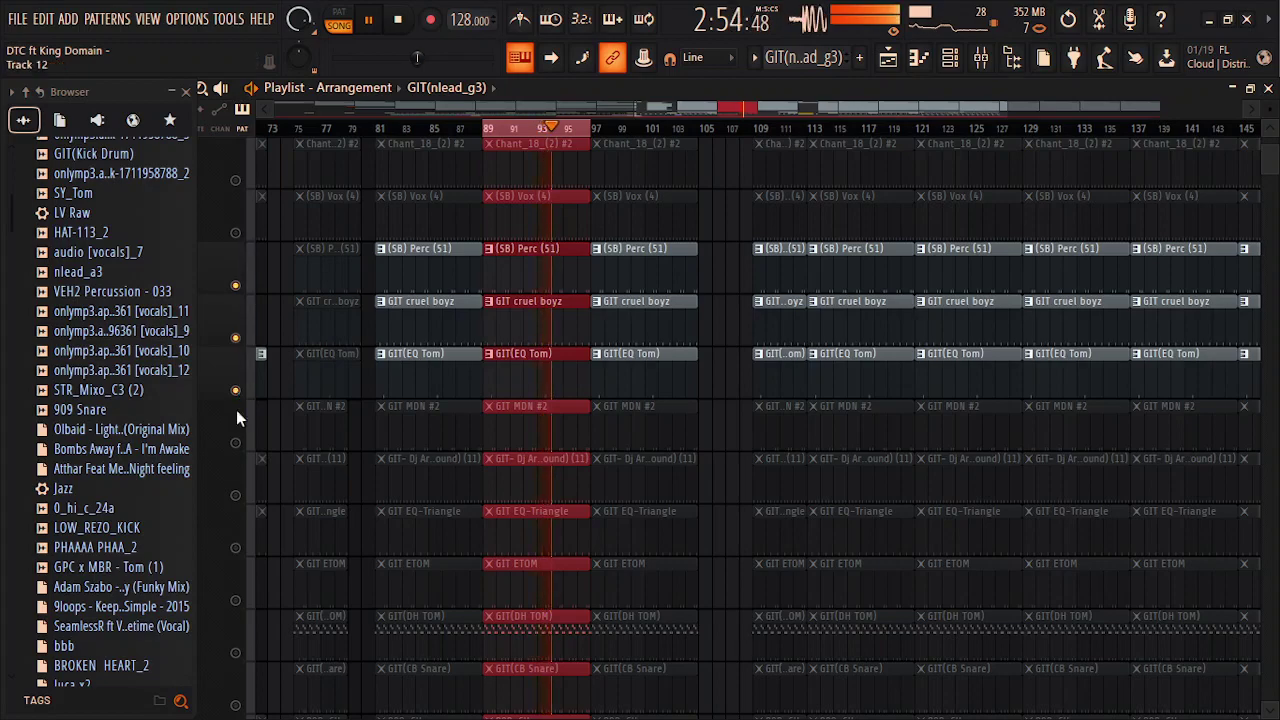
{"action": "left_click", "coordinate": [236, 442]}
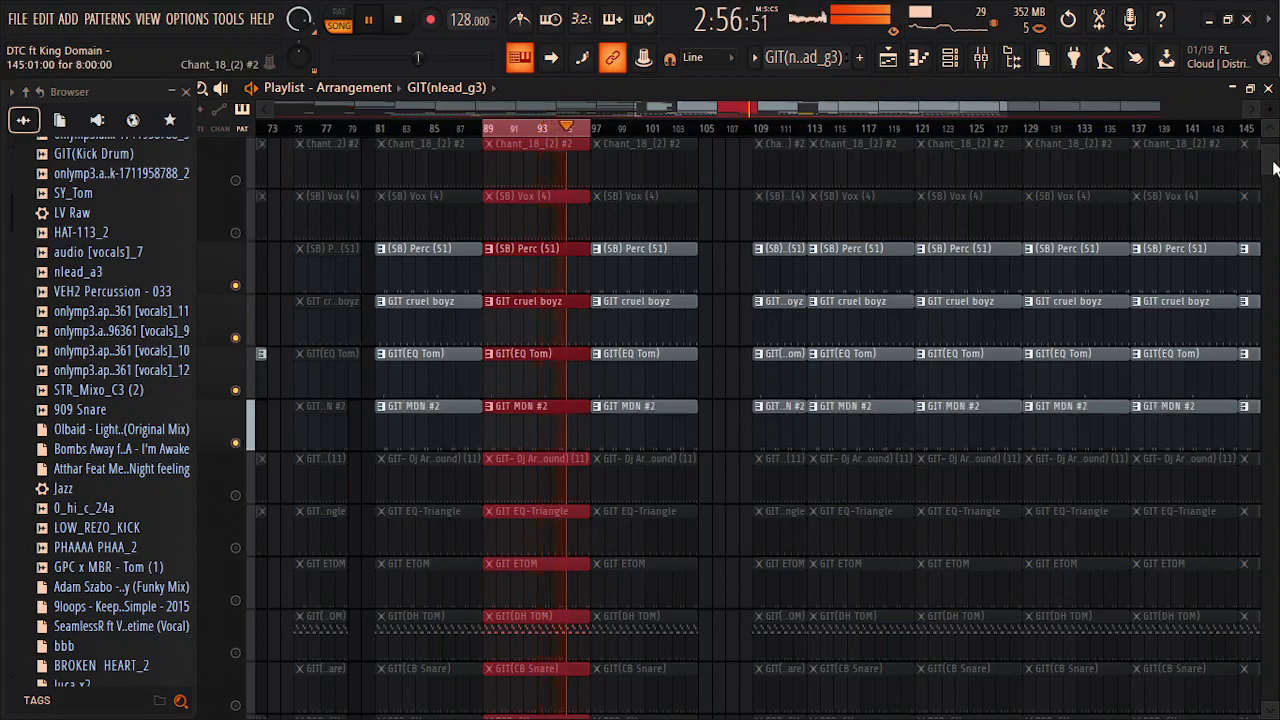
Unmute the GIT- Dj Ar..ound (11), GIT EQ-Triangle, GIT ETOM and LV Raw tracks, and clear the clip selection.
{"action": "scroll", "coordinate": [519, 357], "scroll_direction": "down", "scroll_amount": 3}
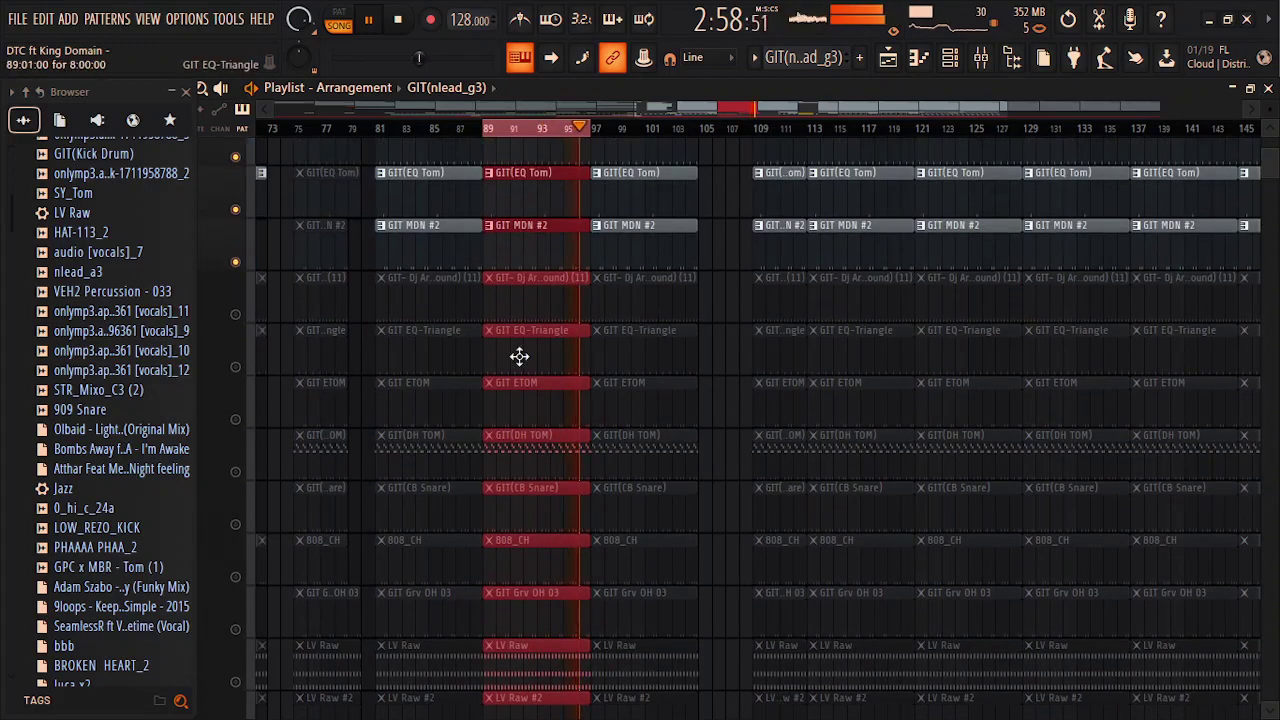
{"action": "left_click", "coordinate": [237, 315]}
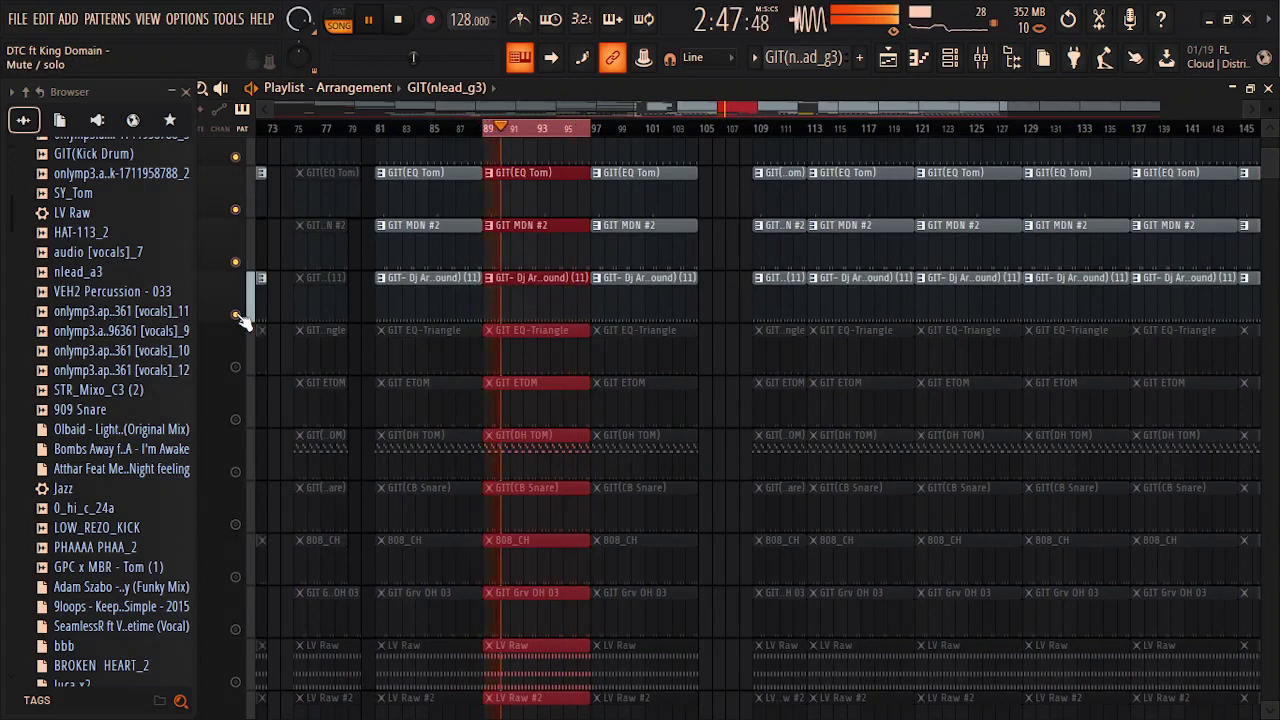
{"action": "left_click", "coordinate": [237, 367]}
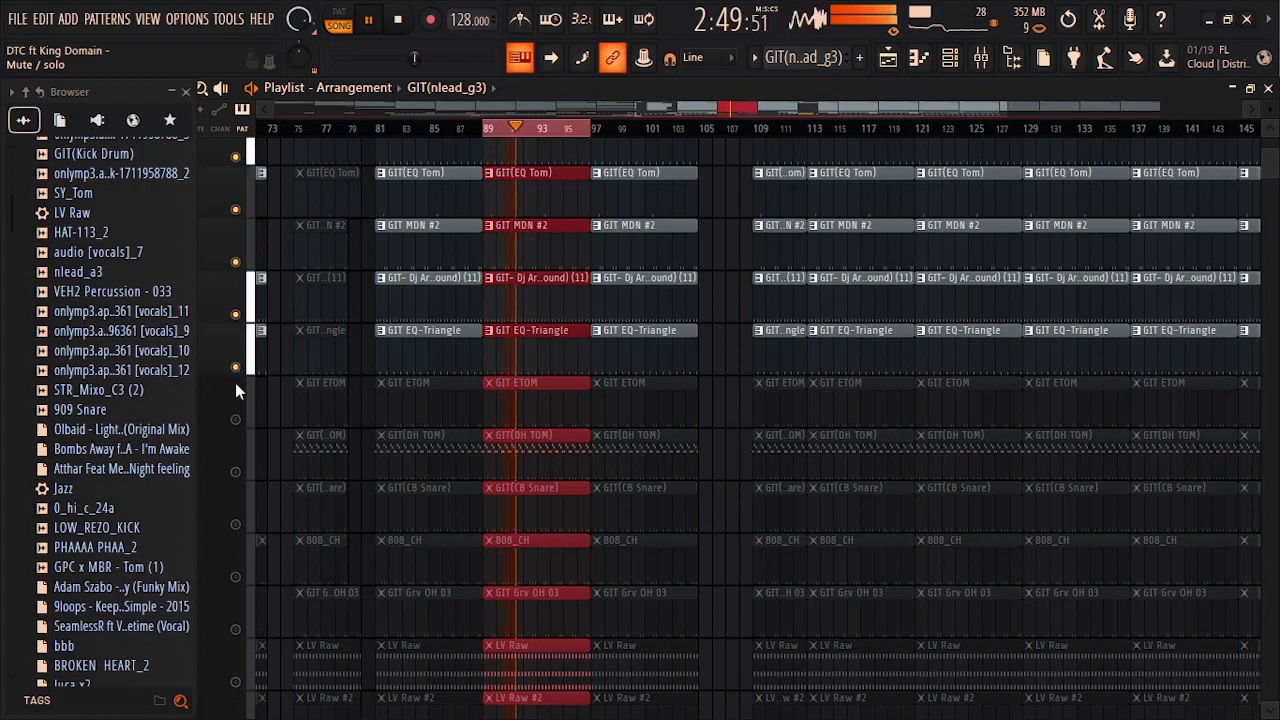
{"action": "left_click", "coordinate": [237, 419]}
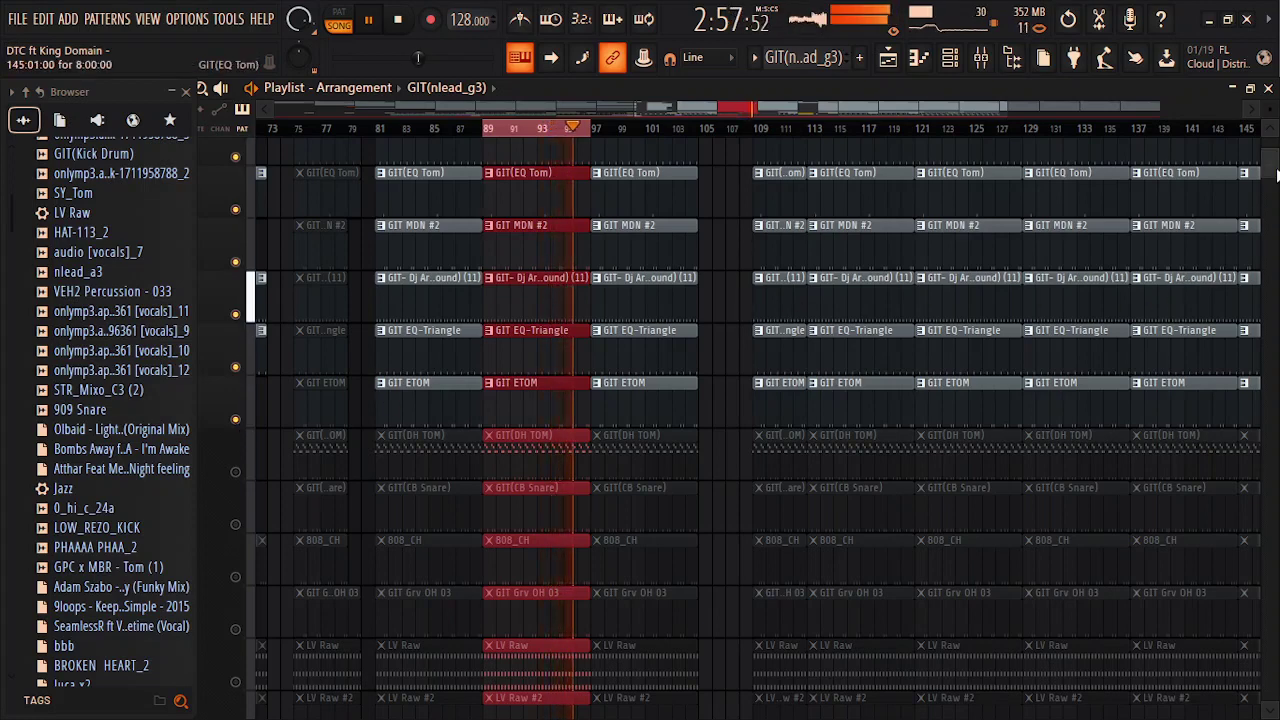
{"action": "scroll", "coordinate": [1276, 174], "scroll_direction": "down", "scroll_amount": 5}
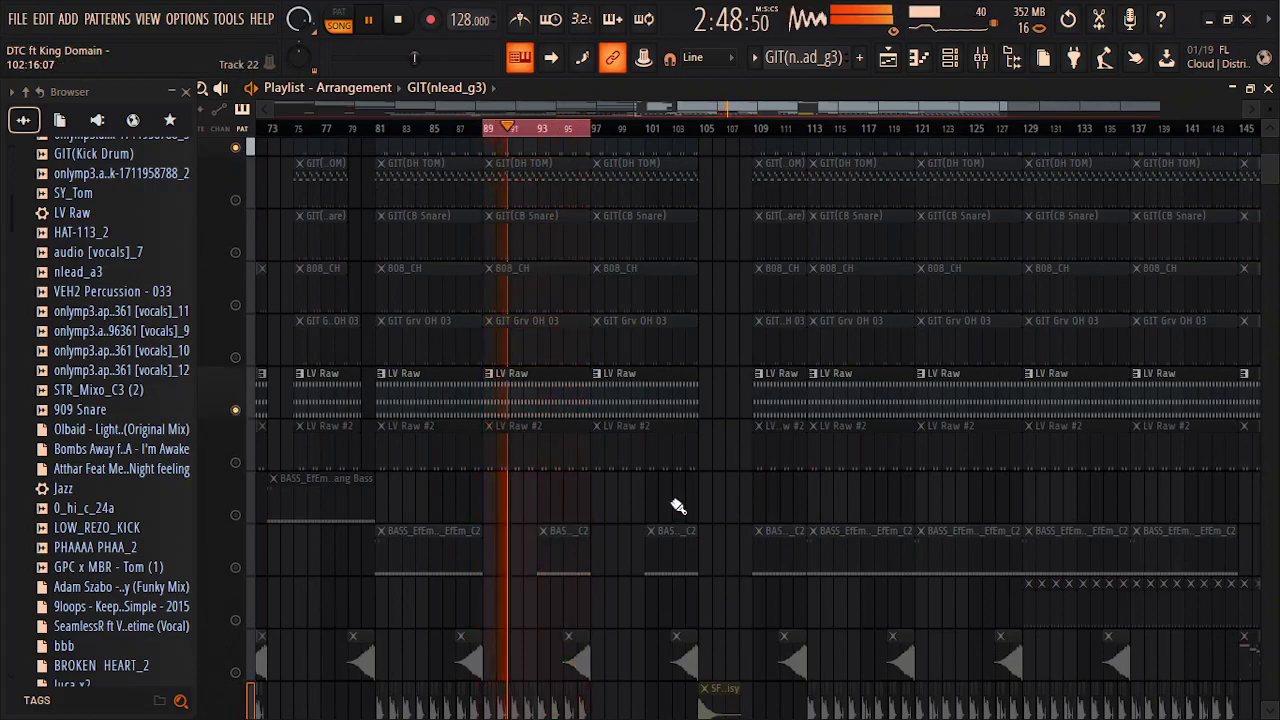
{"action": "key", "text": "ctrl+d"}
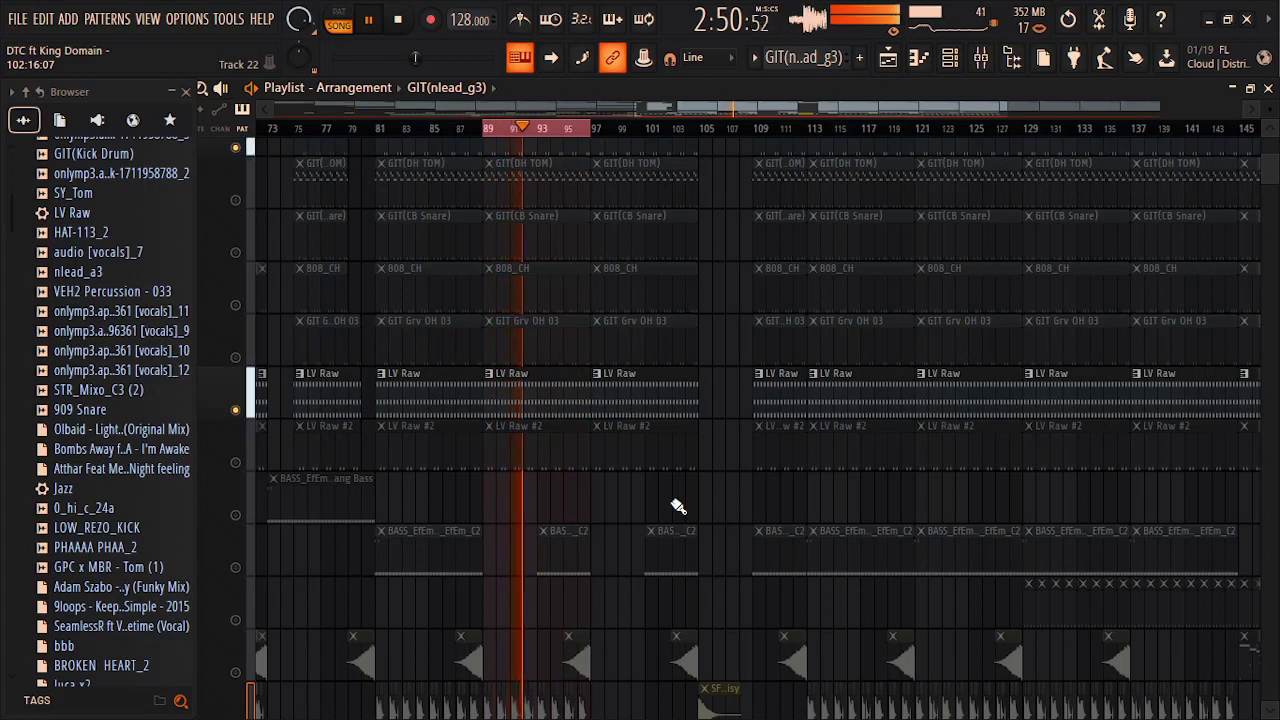
Pick the BASS_EfEm_C2 pattern from its clip at bar 93 and show its bass channel in the channel rack.
{"action": "left_click", "coordinate": [576, 541]}
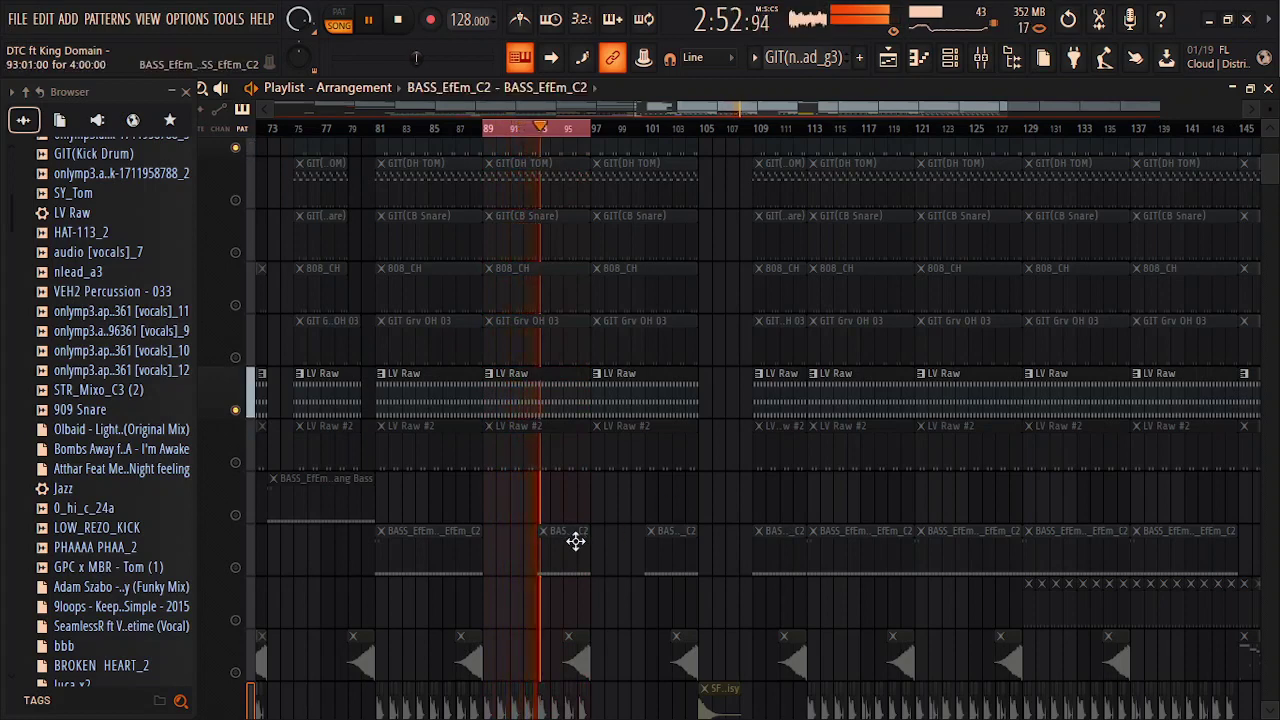
{"action": "left_click", "coordinate": [953, 58]}
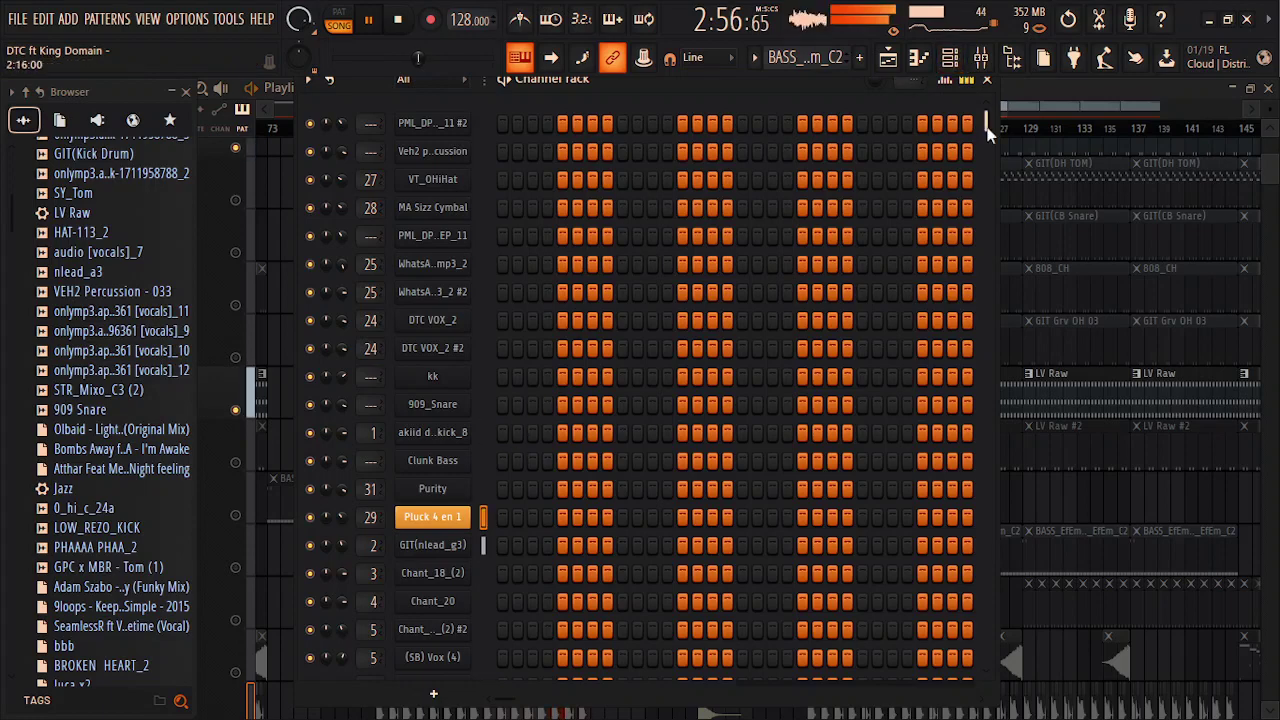
{"action": "left_click_drag", "start_coordinate": [988, 130], "coordinate": [952, 690]}
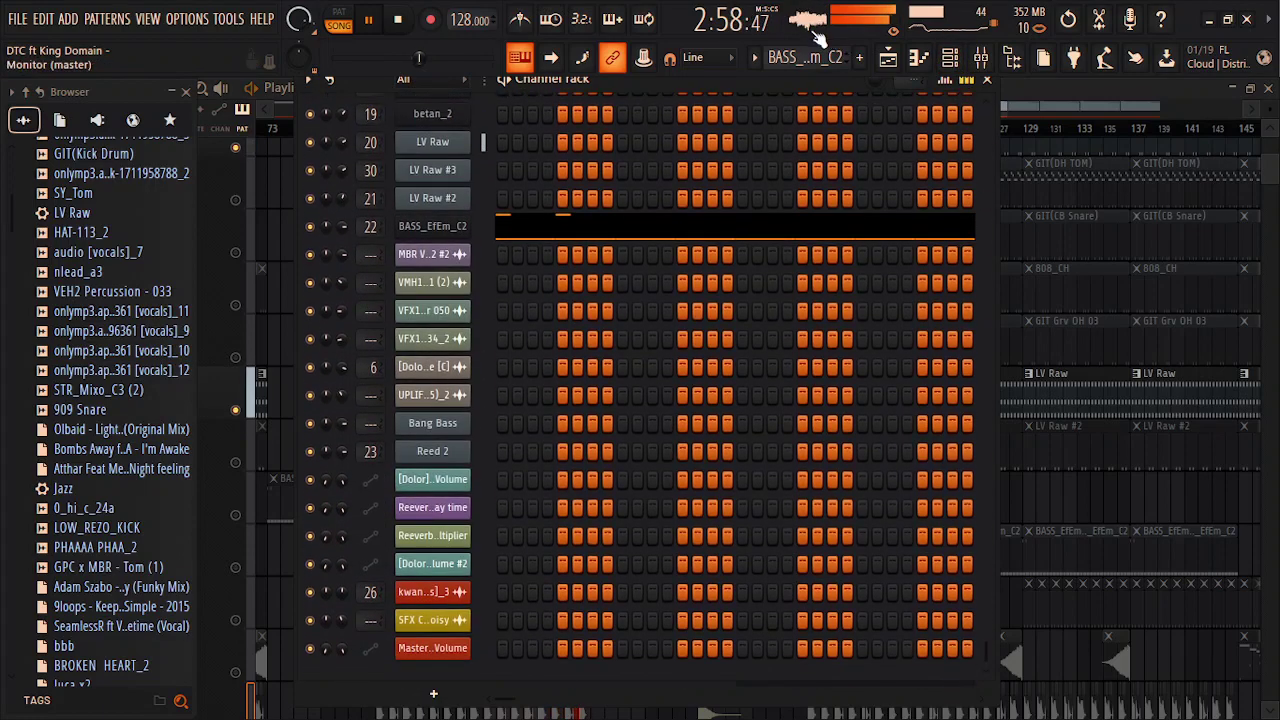
Create a new pattern under its suggested name and open the BASS_EfEm_C2 channel's piano roll.
{"action": "left_click", "coordinate": [858, 57]}
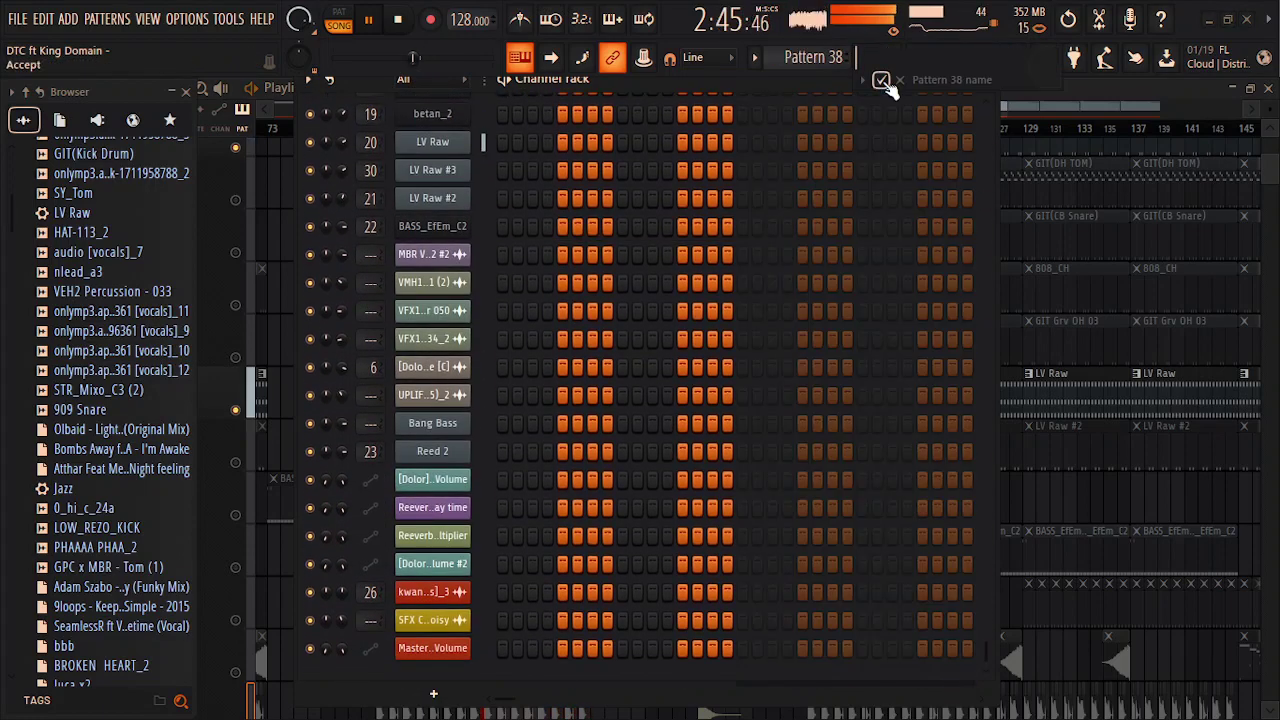
{"action": "left_click", "coordinate": [884, 82]}
{"action": "right_click", "coordinate": [445, 226]}
{"action": "left_click", "coordinate": [500, 228]}
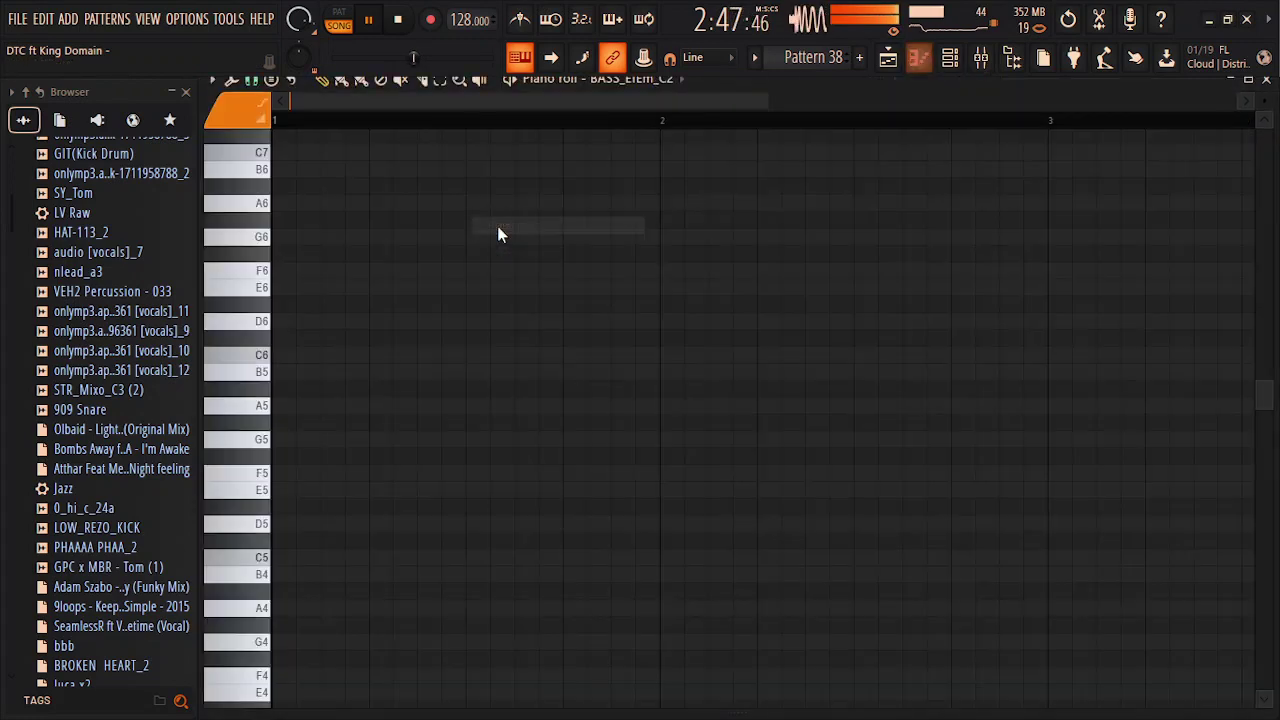
Draw two back-to-back C3 notes in bar 1, a four-step note at step 7 and a six-step note at step 11.
{"action": "left_click_drag", "start_coordinate": [1260, 393], "coordinate": [1255, 580]}
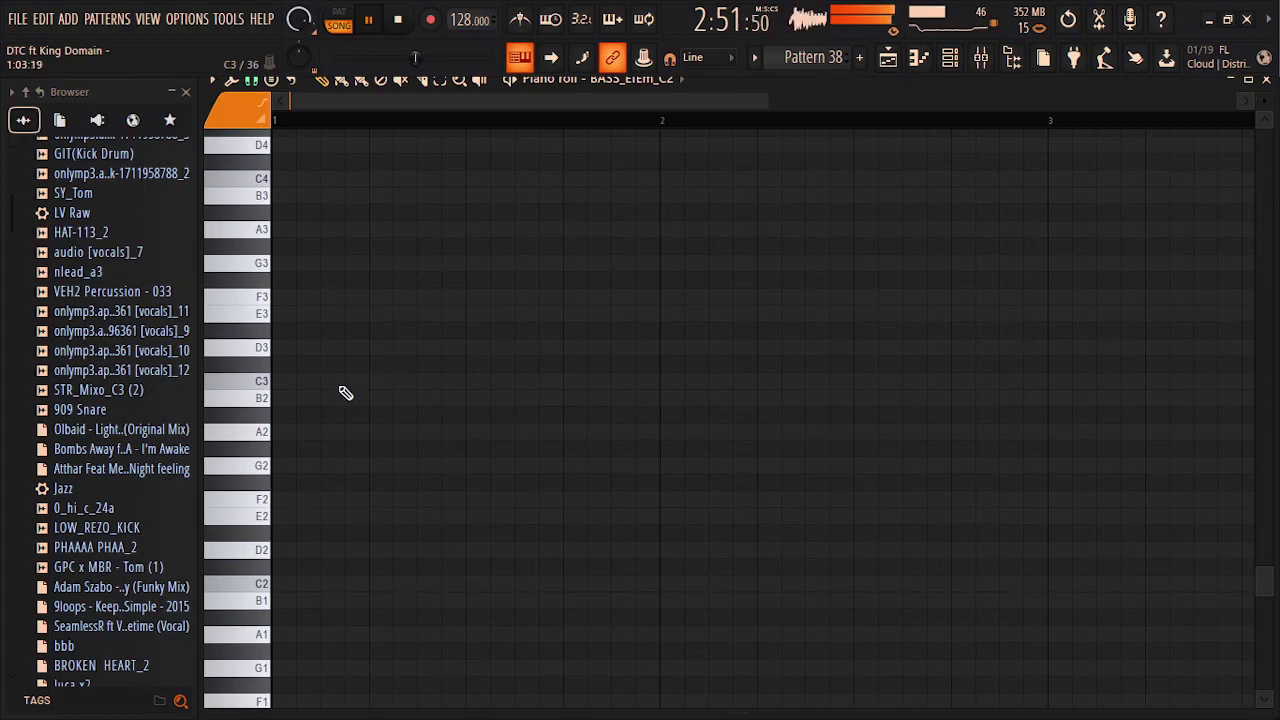
{"action": "left_click", "coordinate": [421, 383]}
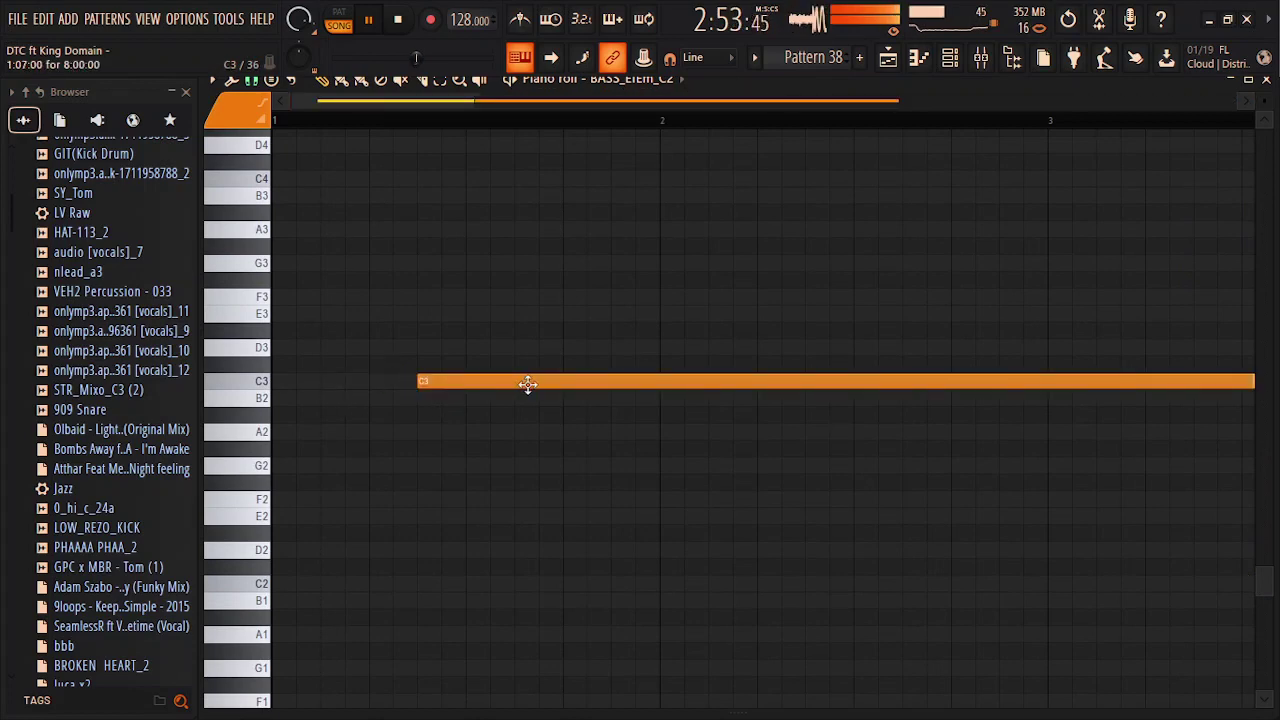
{"action": "key", "text": "ctrl+z"}
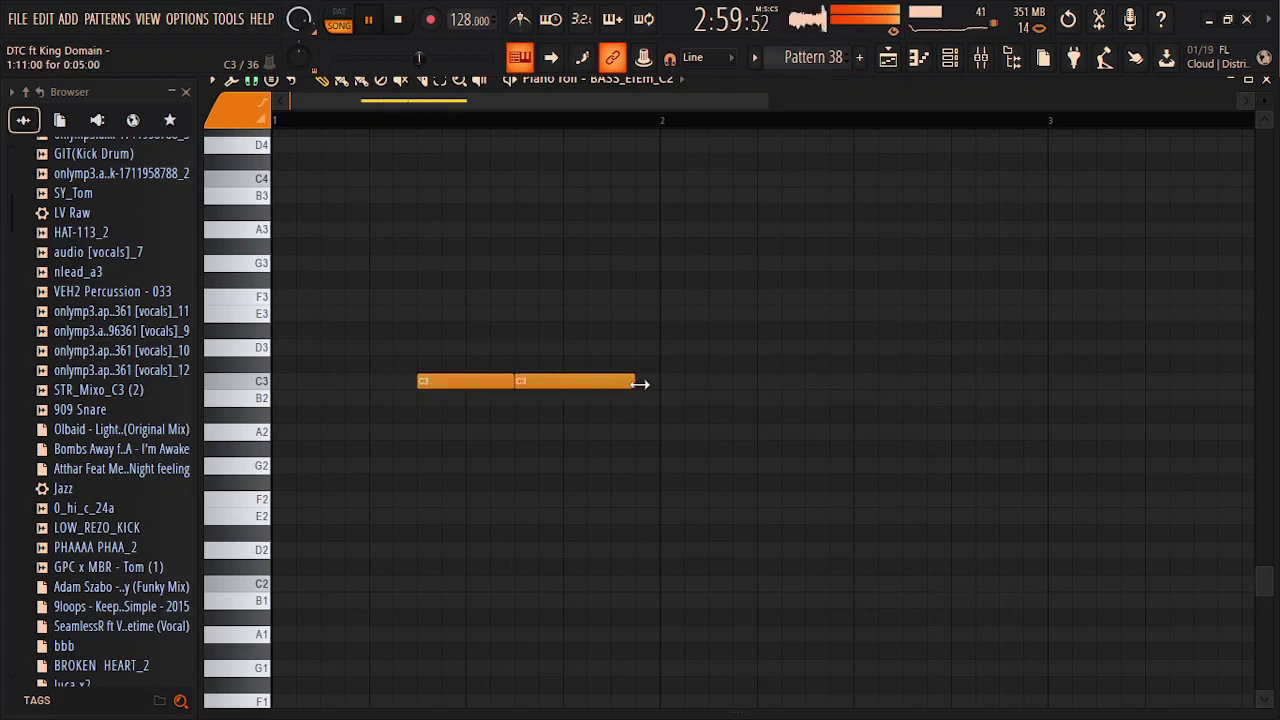
Place the new pattern as a four-bar clip at bar 89 on the BASS_EfEm_C2 track and unmute that track.
{"action": "left_click", "coordinate": [889, 60]}
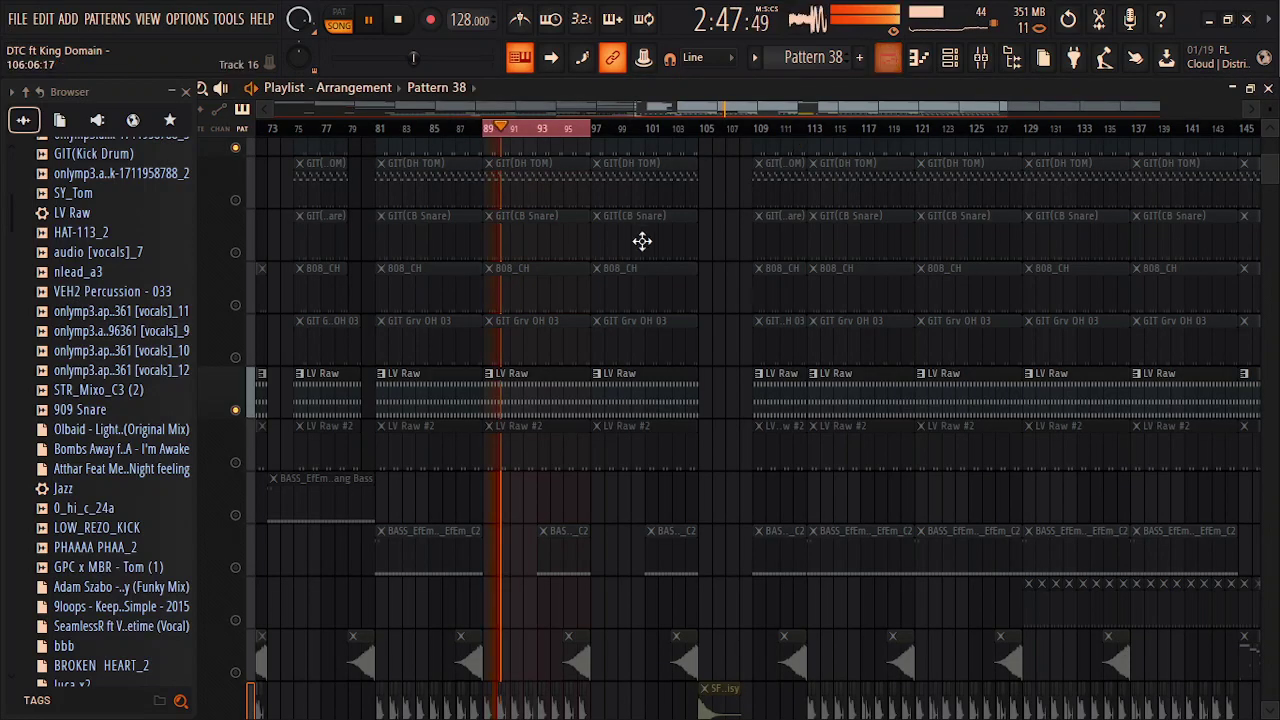
{"action": "left_click", "coordinate": [491, 497]}
{"action": "left_click_drag", "start_coordinate": [510, 494], "coordinate": [538, 494]}
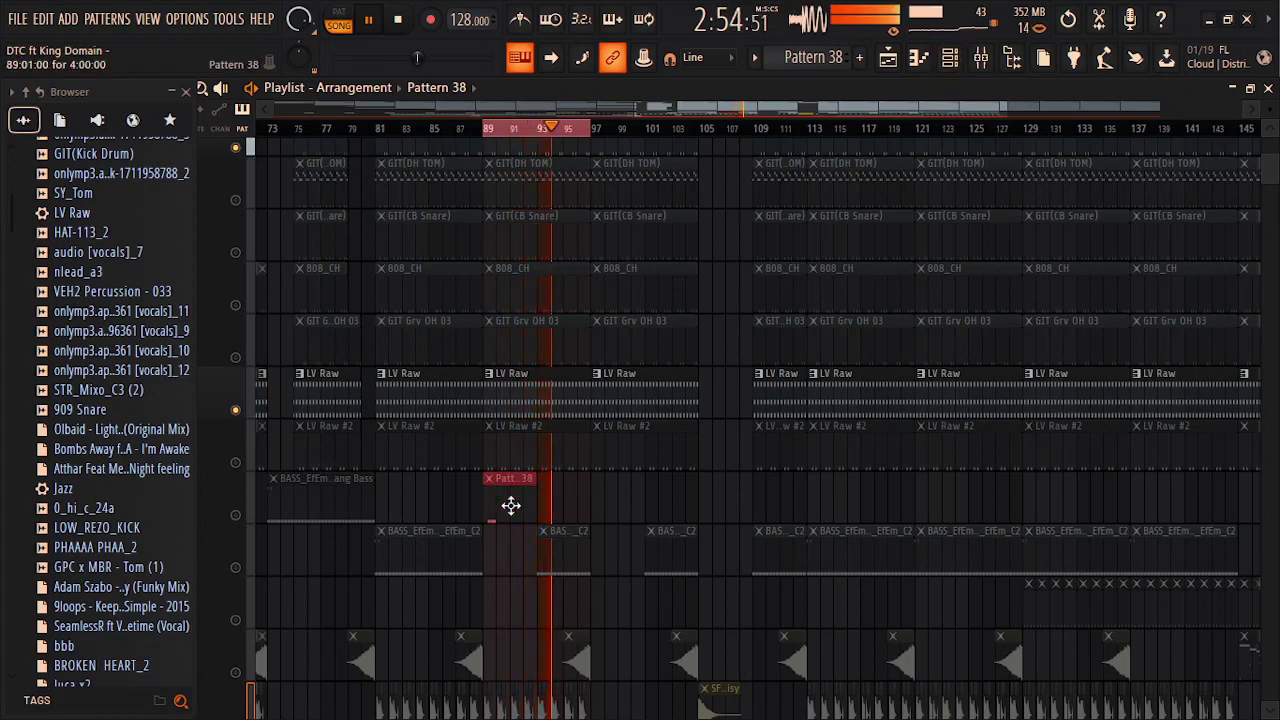
{"action": "left_click_drag", "start_coordinate": [511, 506], "coordinate": [506, 556]}
{"action": "left_click", "coordinate": [236, 567]}
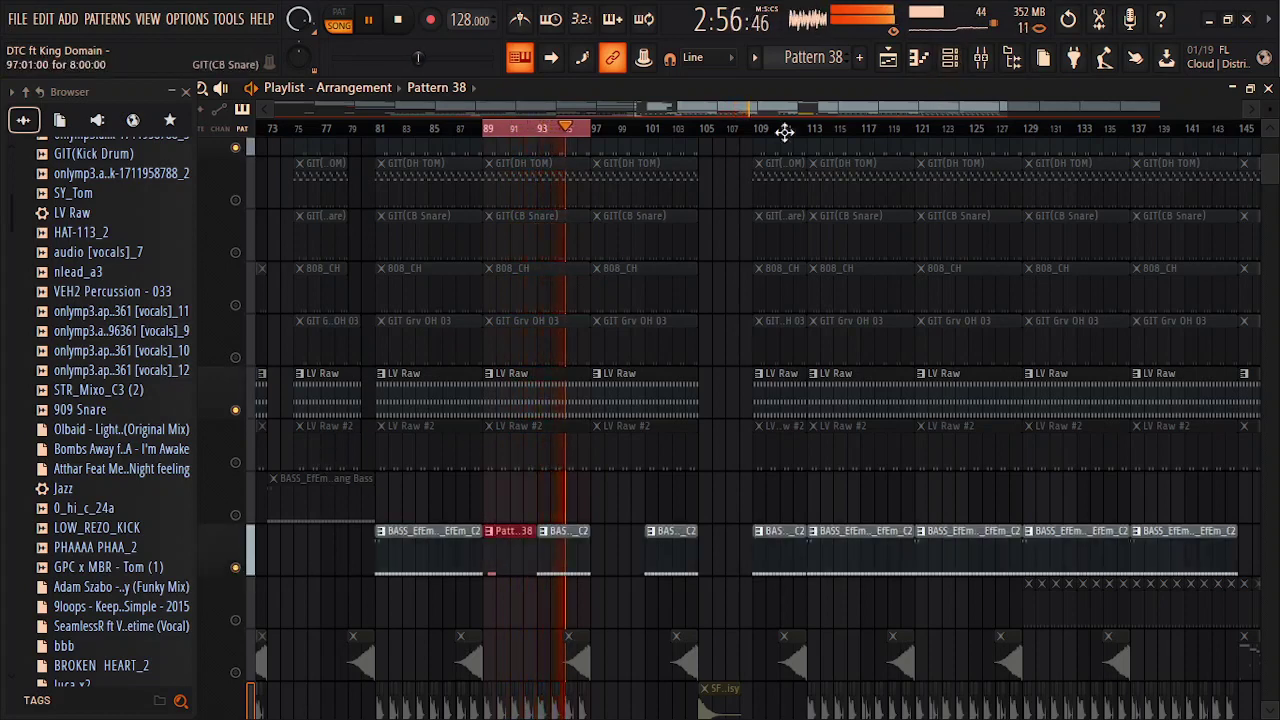
Duplicate the pair of C3 bass notes into bars 2, 3 and 4 of the new pattern.
{"action": "left_click", "coordinate": [949, 62]}
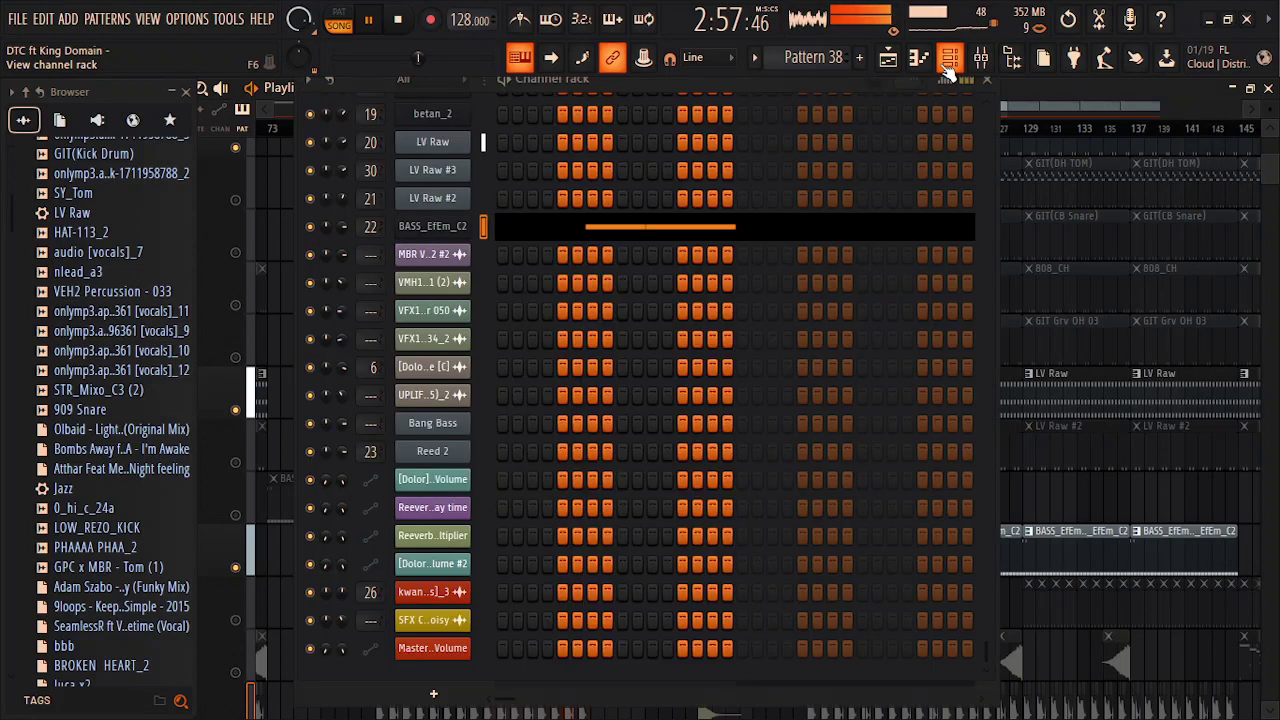
{"action": "left_click", "coordinate": [589, 234]}
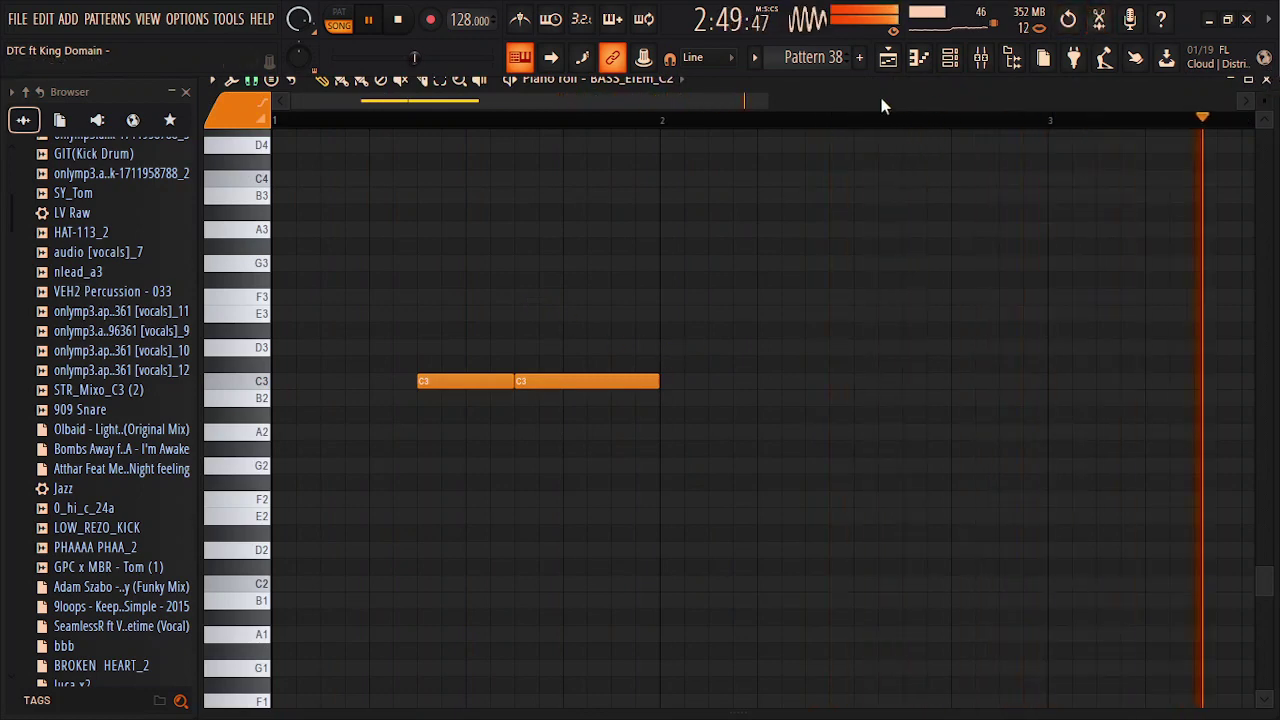
{"action": "left_click_drag", "start_coordinate": [767, 97], "coordinate": [1083, 157]}
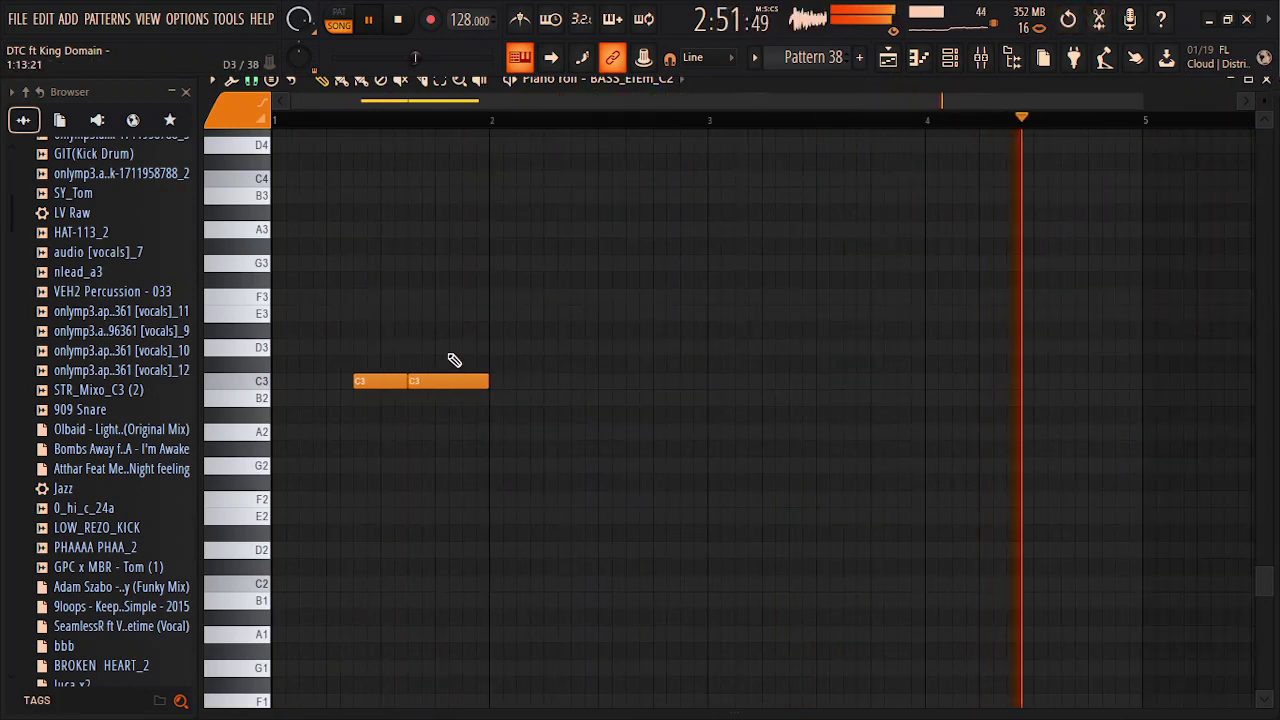
{"action": "key", "text": "ctrl+a"}
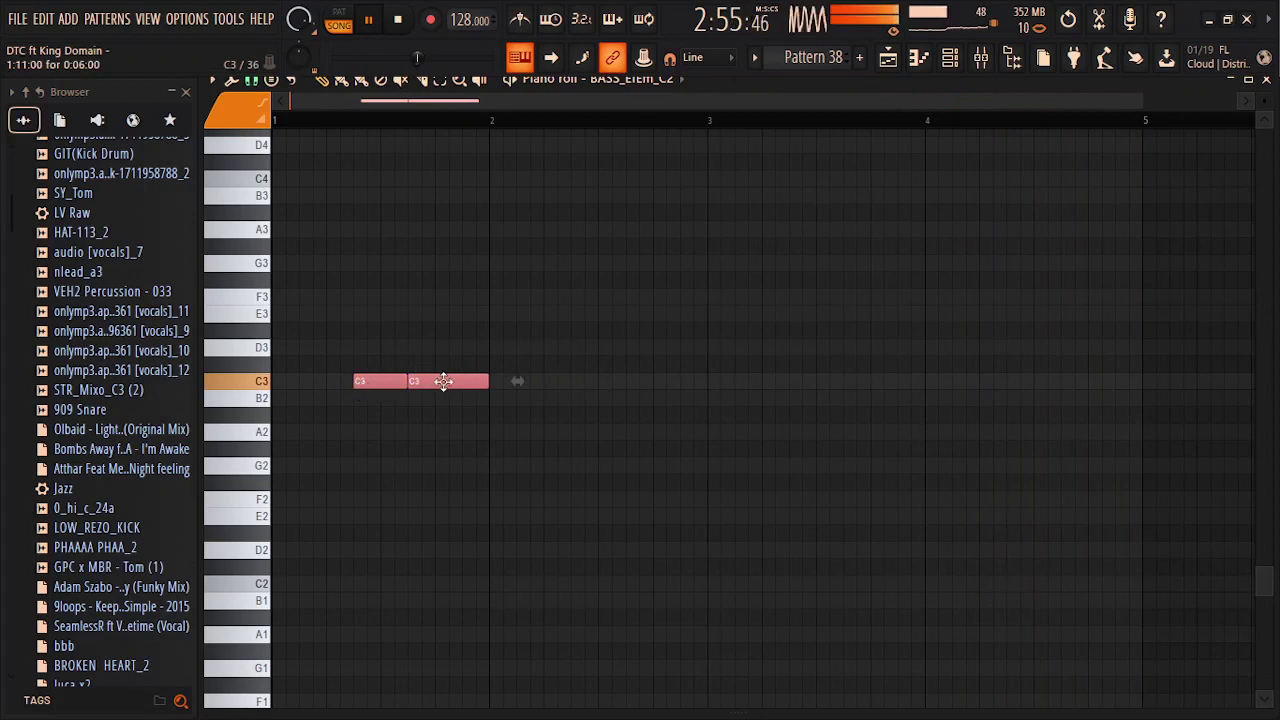
{"action": "left_click_drag", "start_coordinate": [471, 381], "coordinate": [860, 373]}
{"action": "key", "text": "shift"}
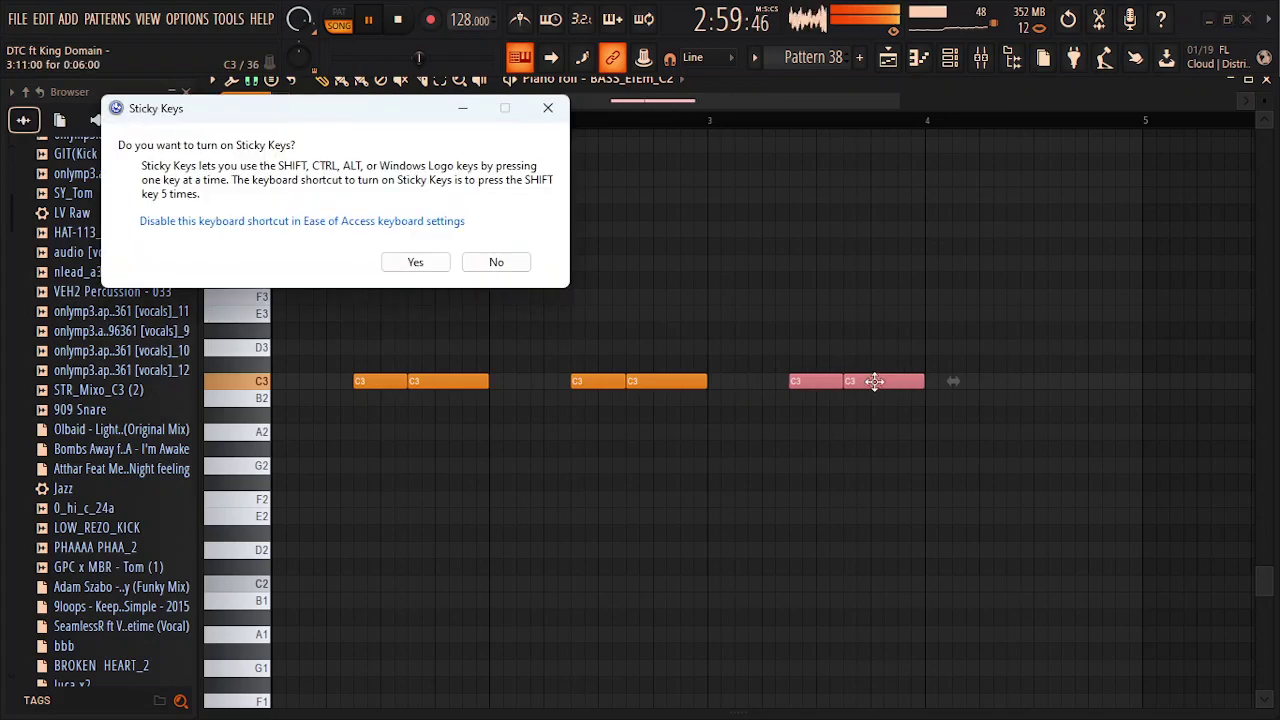
{"action": "key", "text": "Escape"}
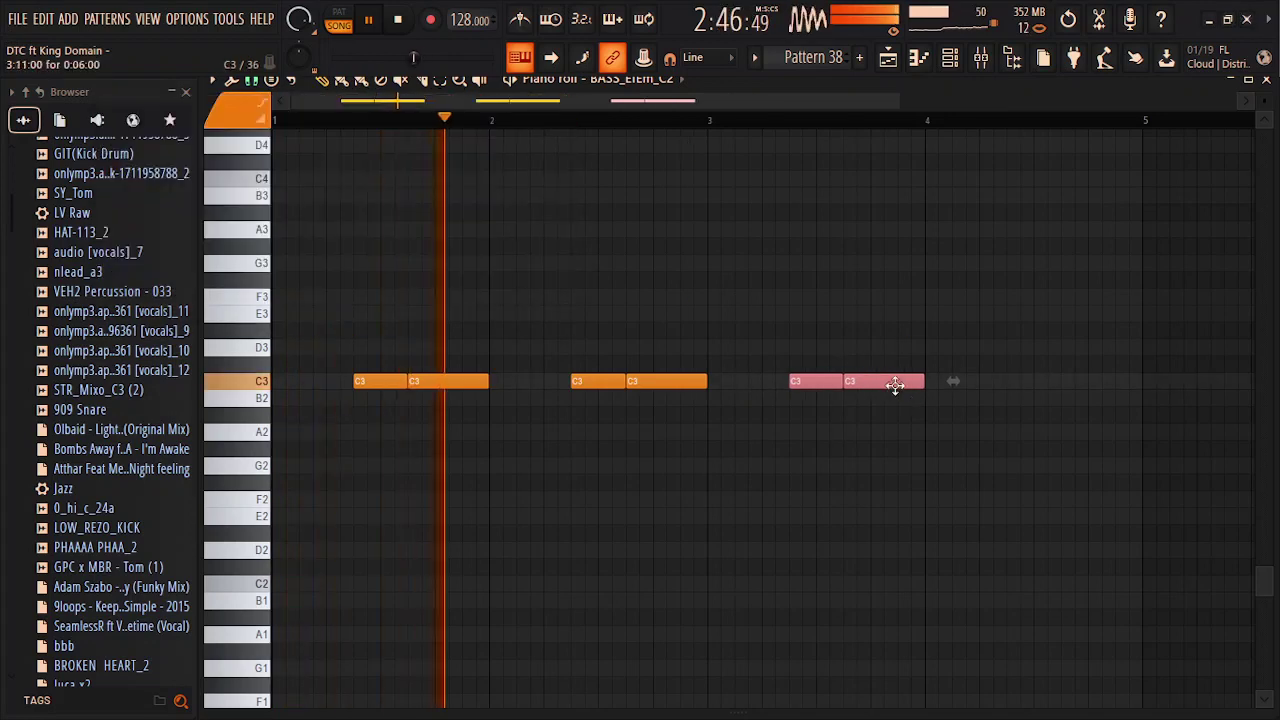
{"action": "key", "text": "ctrl+b"}
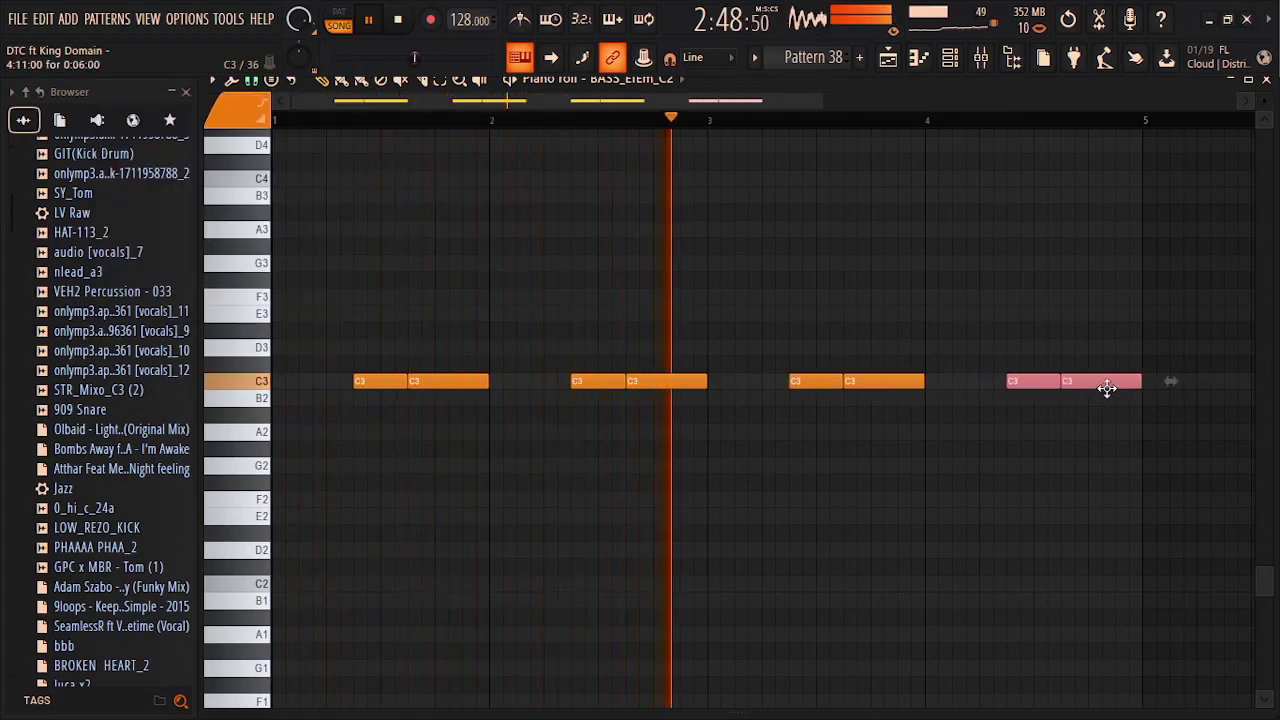
Add two-step C3 notes at steps 3 and 5 of bar 4, and place a C4 note above the first one.
{"action": "key", "text": "ctrl+d"}
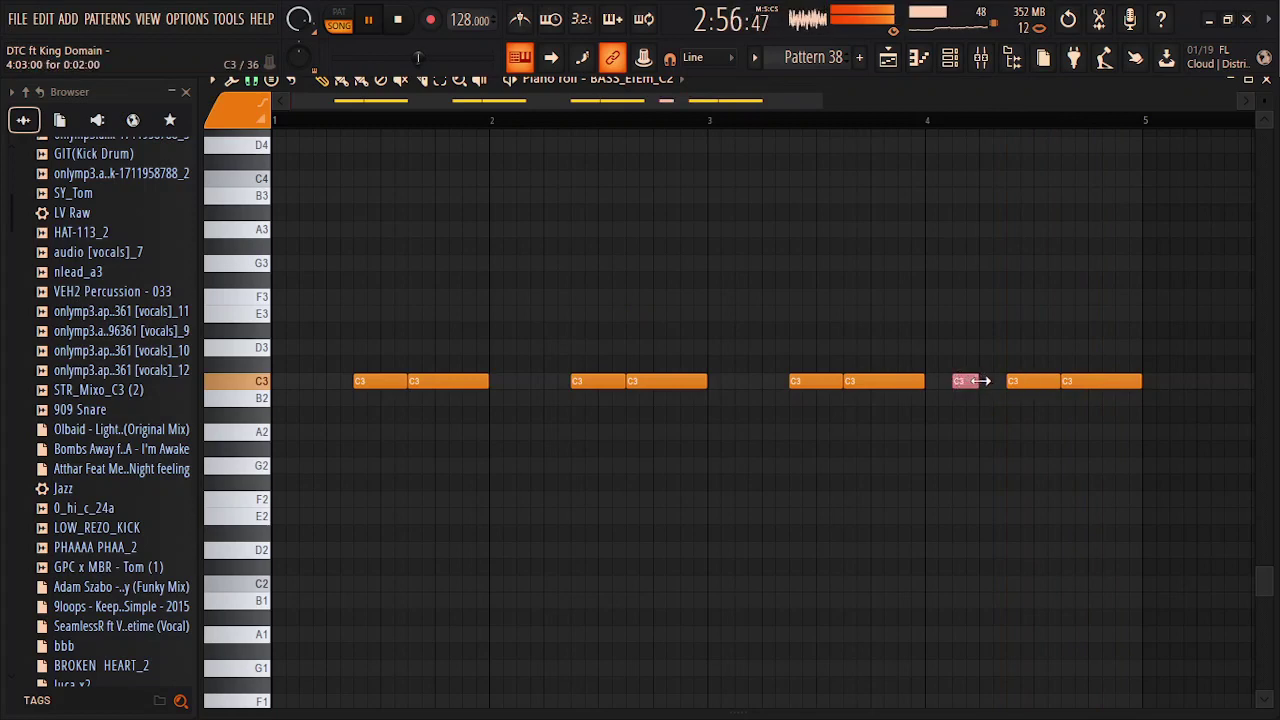
{"action": "left_click", "coordinate": [953, 163]}
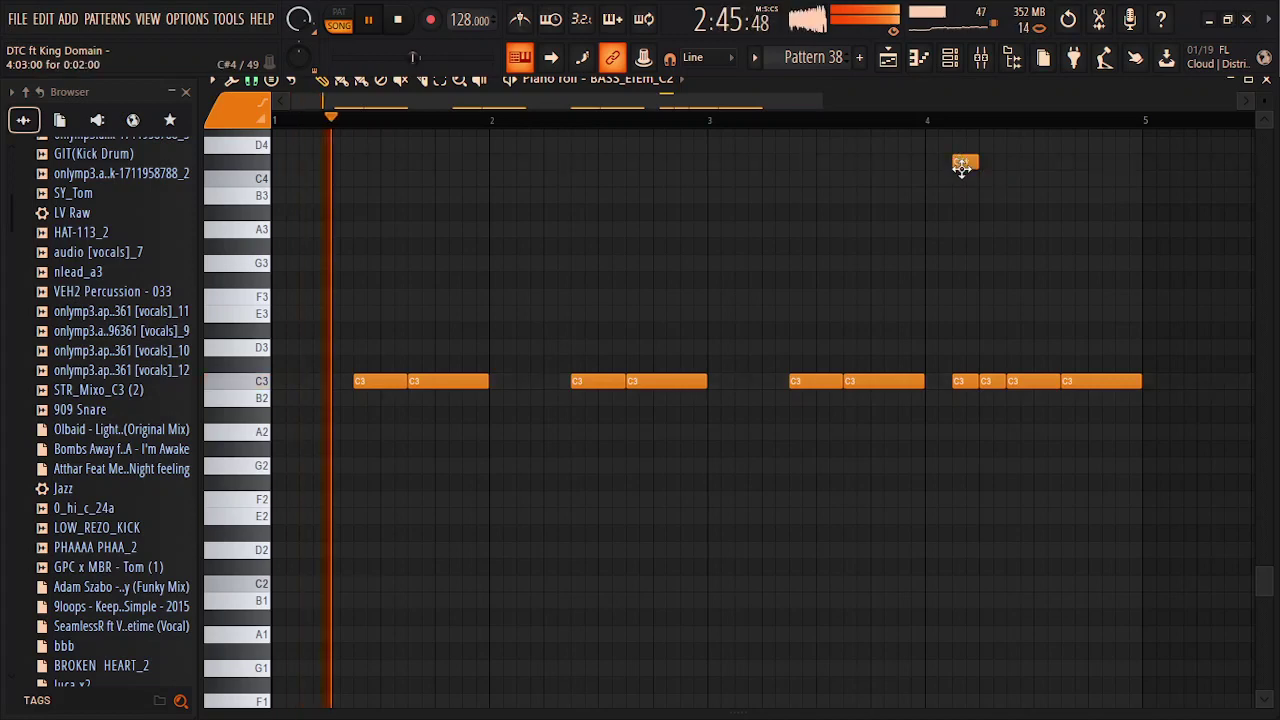
{"action": "left_click_drag", "start_coordinate": [959, 163], "coordinate": [960, 179]}
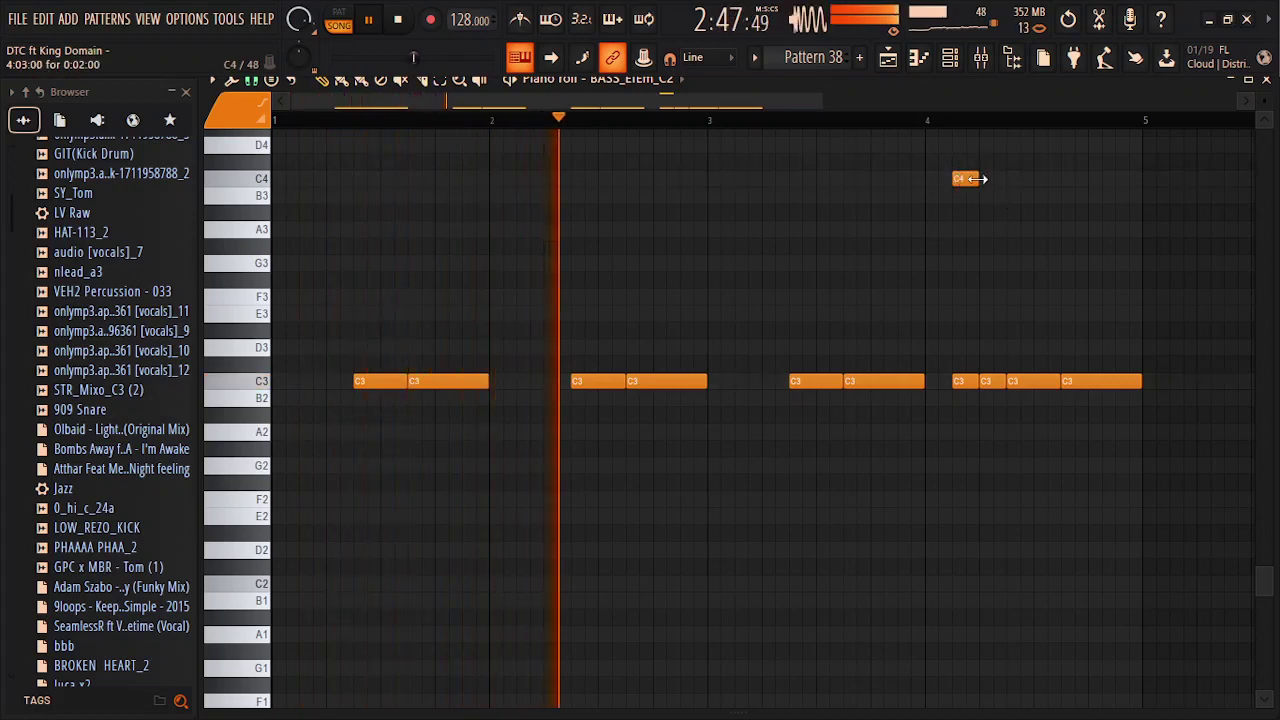
Turn the one-step C4 note into a slide note, add a matching one at step 5 of bar 4, and return to the playlist.
{"action": "double_click", "coordinate": [958, 178]}
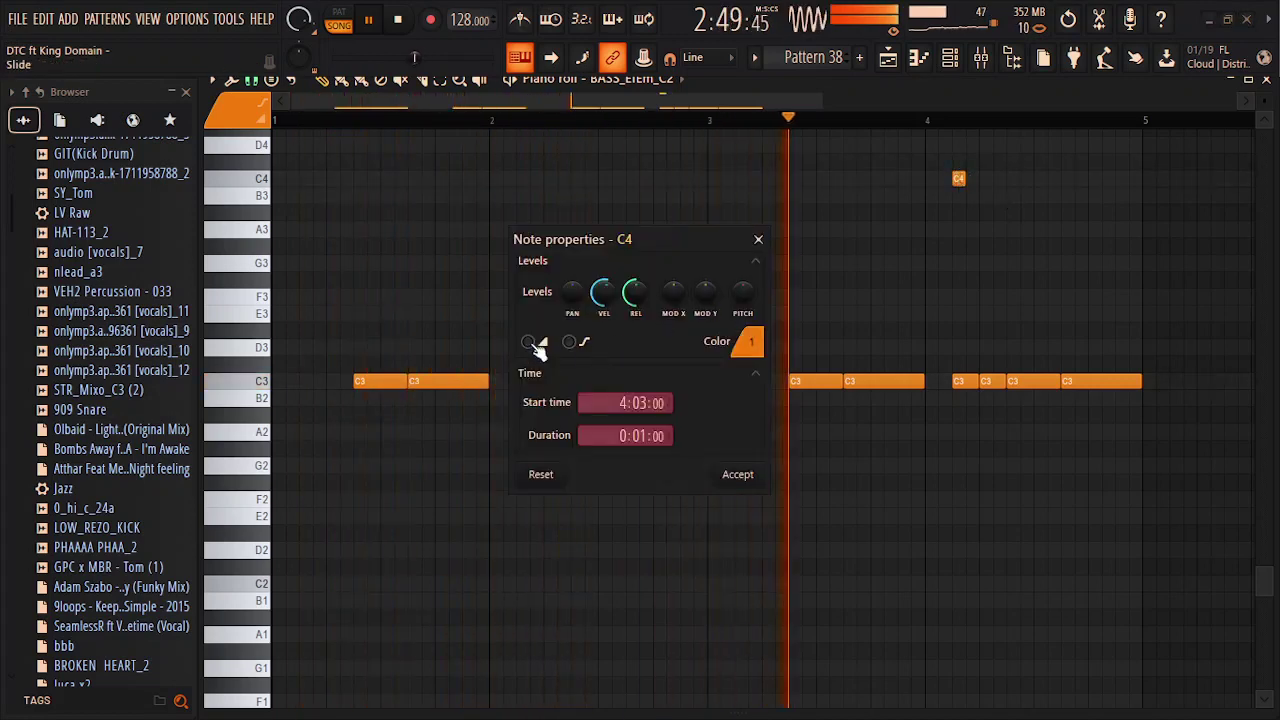
{"action": "left_click", "coordinate": [569, 341]}
{"action": "left_click", "coordinate": [737, 474]}
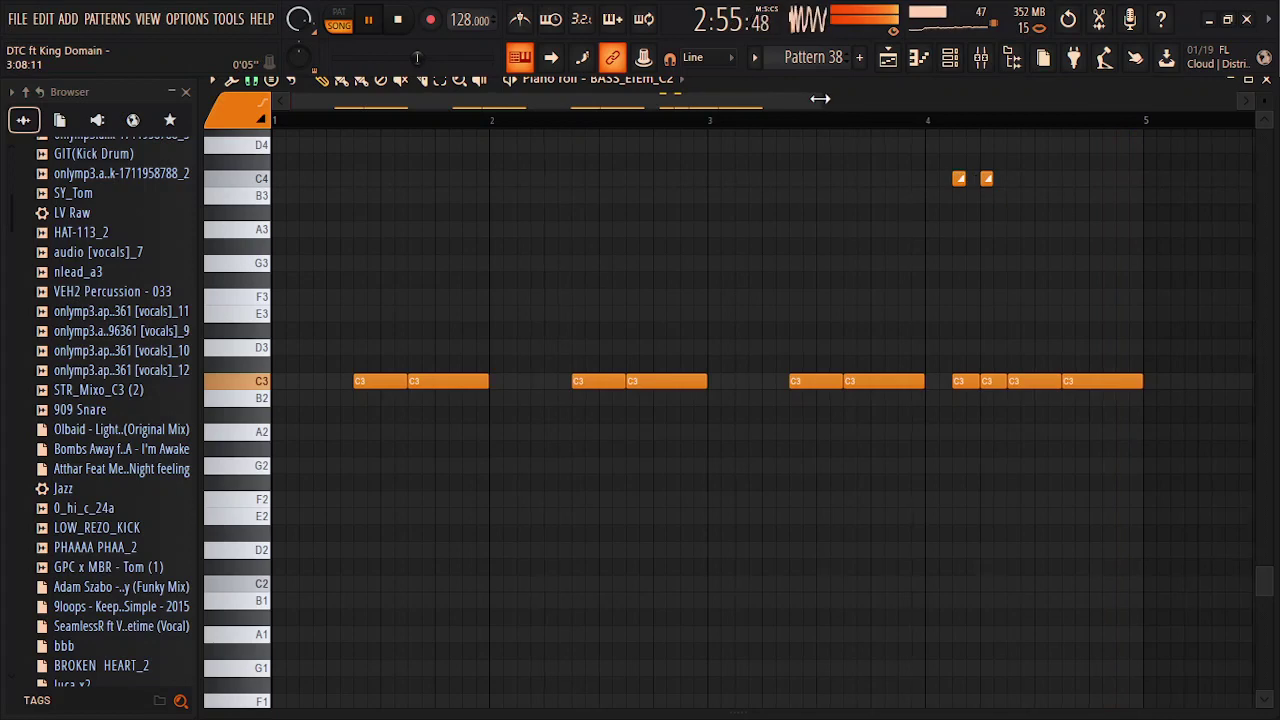
{"action": "left_click_drag", "start_coordinate": [820, 98], "coordinate": [980, 98]}
{"action": "left_click", "coordinate": [1267, 79]}
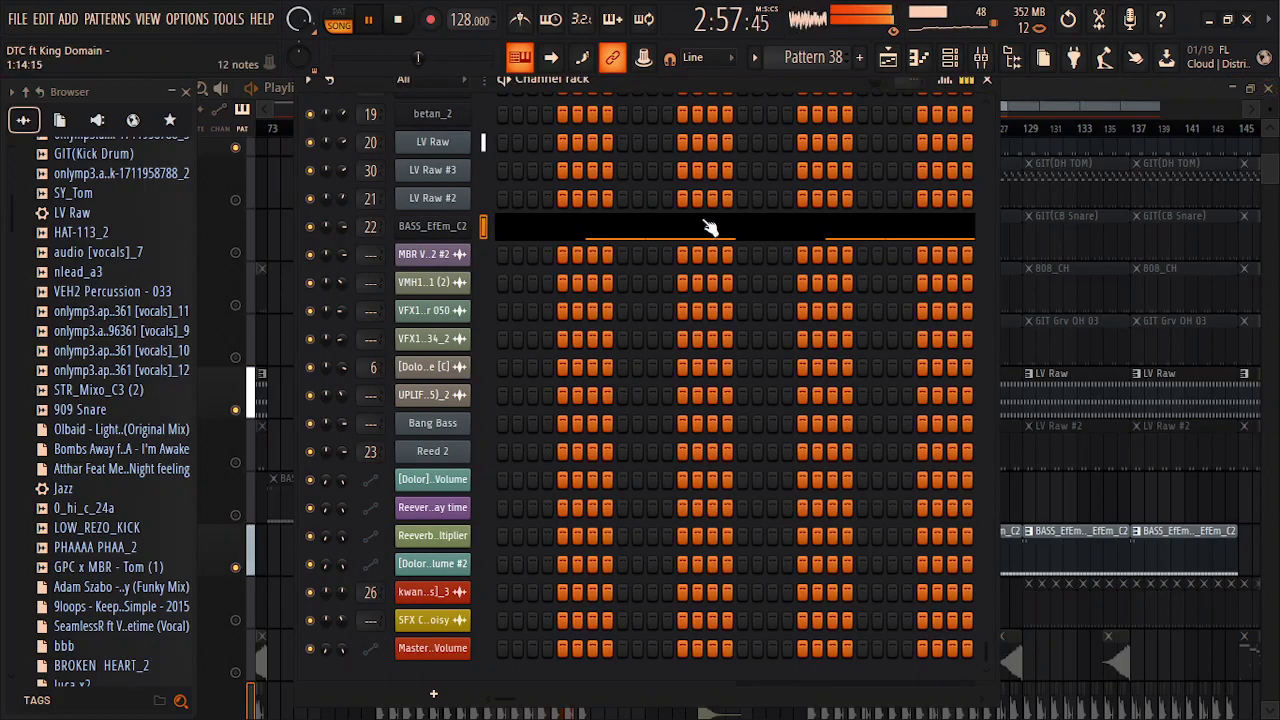
{"action": "left_click", "coordinate": [1054, 107]}
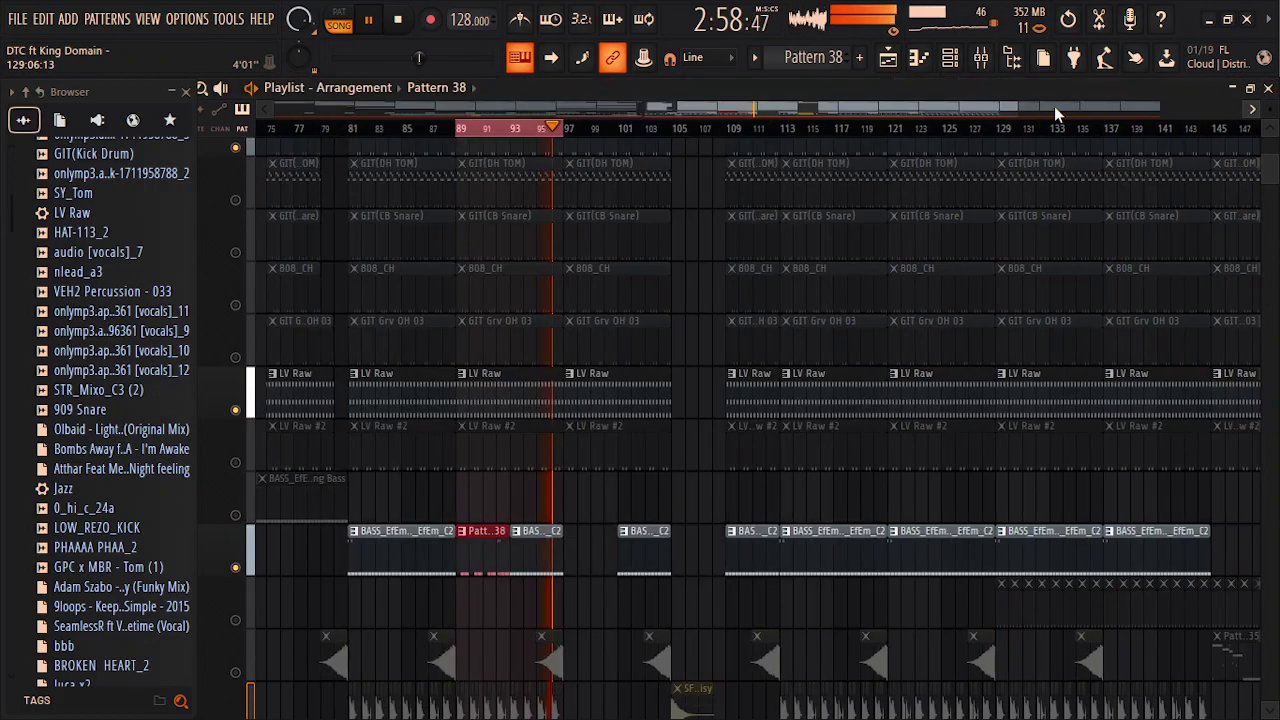
Unmute the GIT Grv OH 03 and 808_CH tracks, and briefly audition the GIT(CB Snare) track before muting it again.
{"action": "left_click", "coordinate": [240, 356]}
{"action": "left_click", "coordinate": [237, 305]}
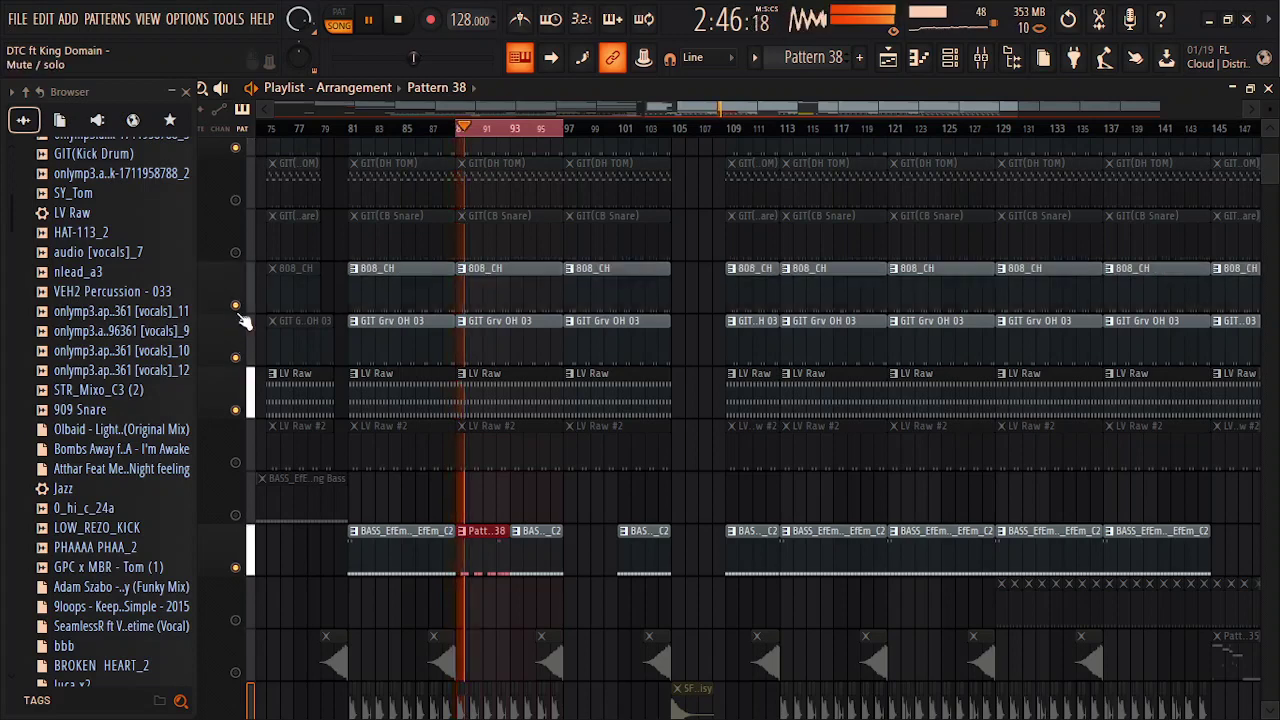
{"action": "left_click", "coordinate": [230, 252]}
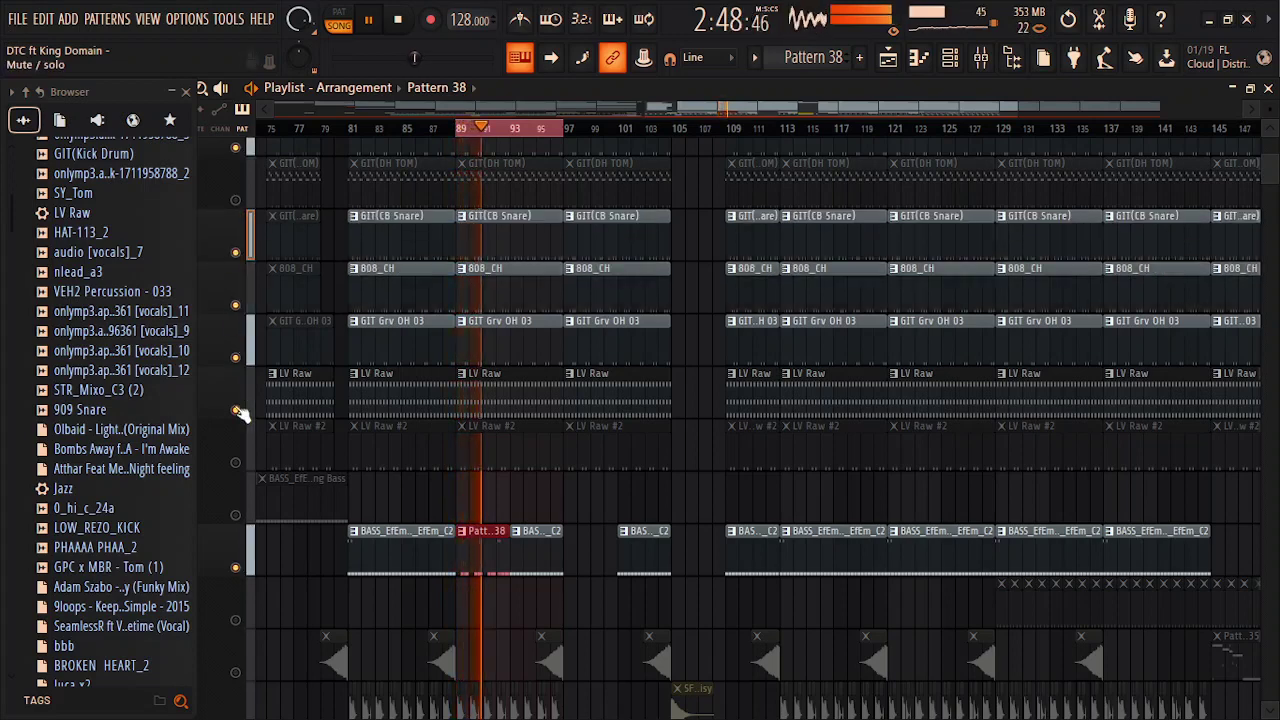
{"action": "left_click", "coordinate": [237, 252]}
Unmute Chant_20, Chant_18_(2) #2 and (SB) Vox (4) while the kick track is temporarily muted, and raise the system volume to 76.
{"action": "scroll", "coordinate": [240, 258], "scroll_direction": "up", "scroll_amount": 5}
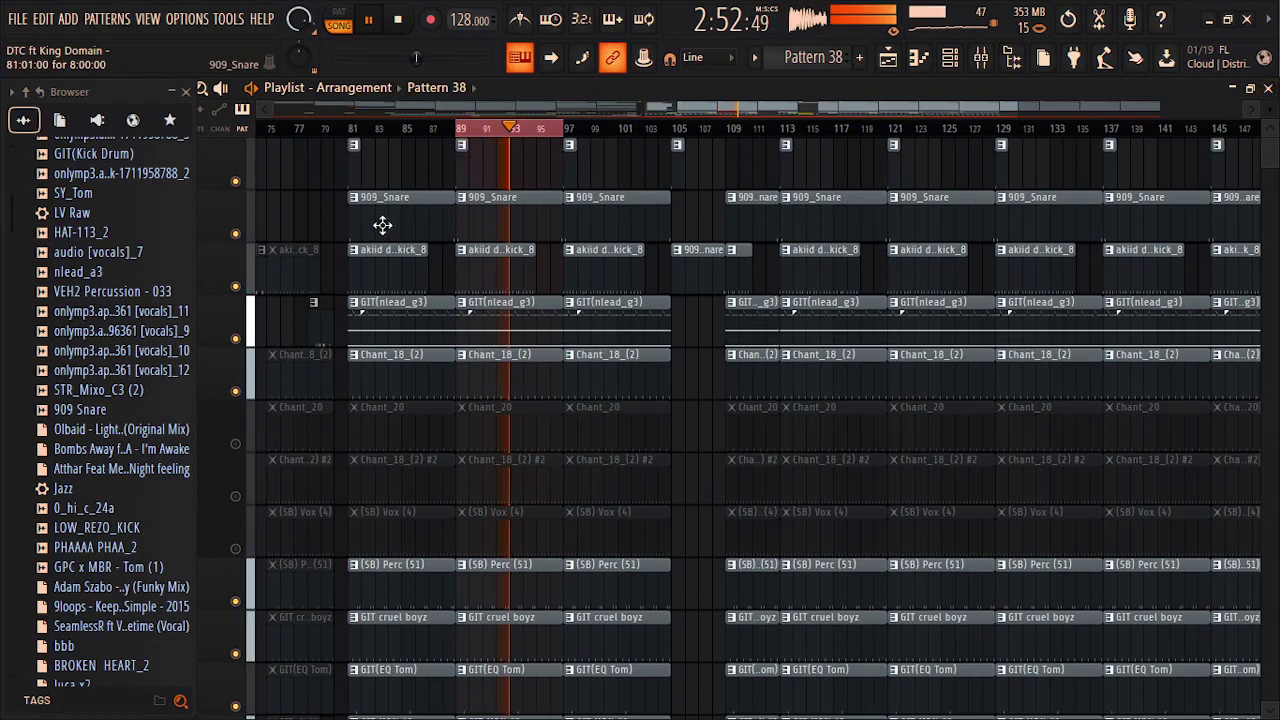
{"action": "left_click", "coordinate": [238, 288]}
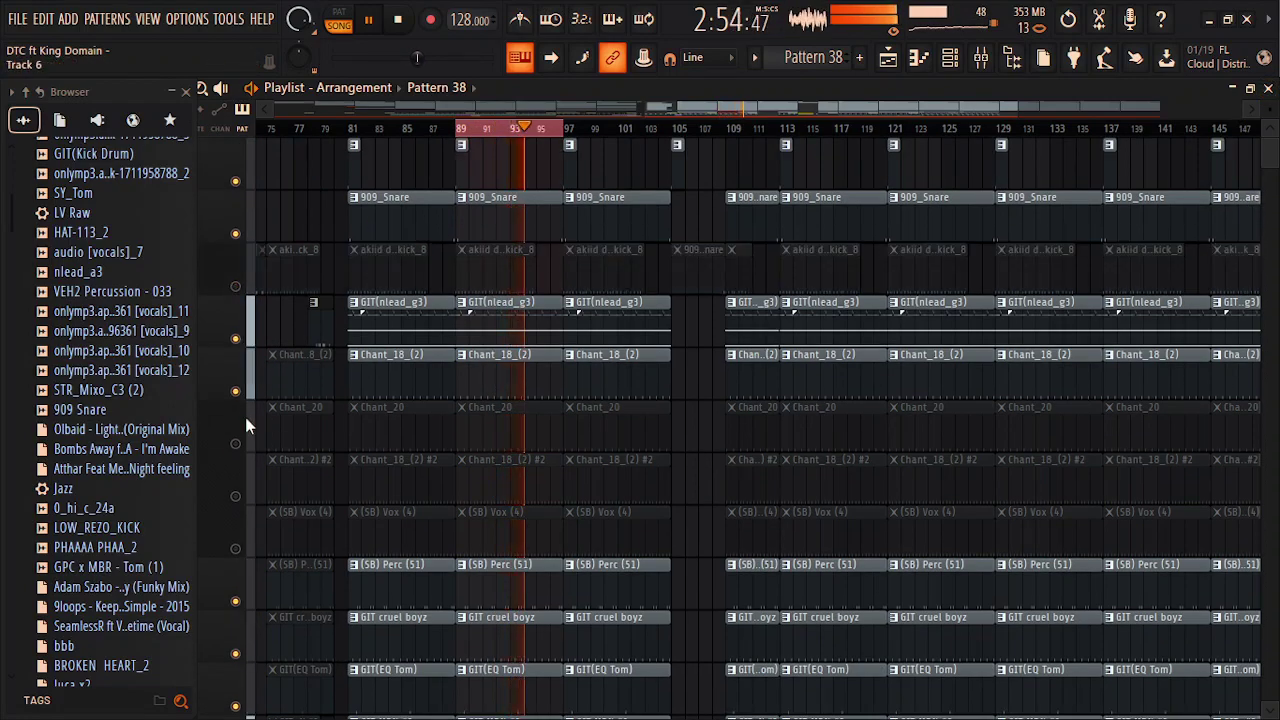
{"action": "left_click", "coordinate": [238, 443]}
{"action": "left_click", "coordinate": [237, 496]}
{"action": "left_click", "coordinate": [237, 548]}
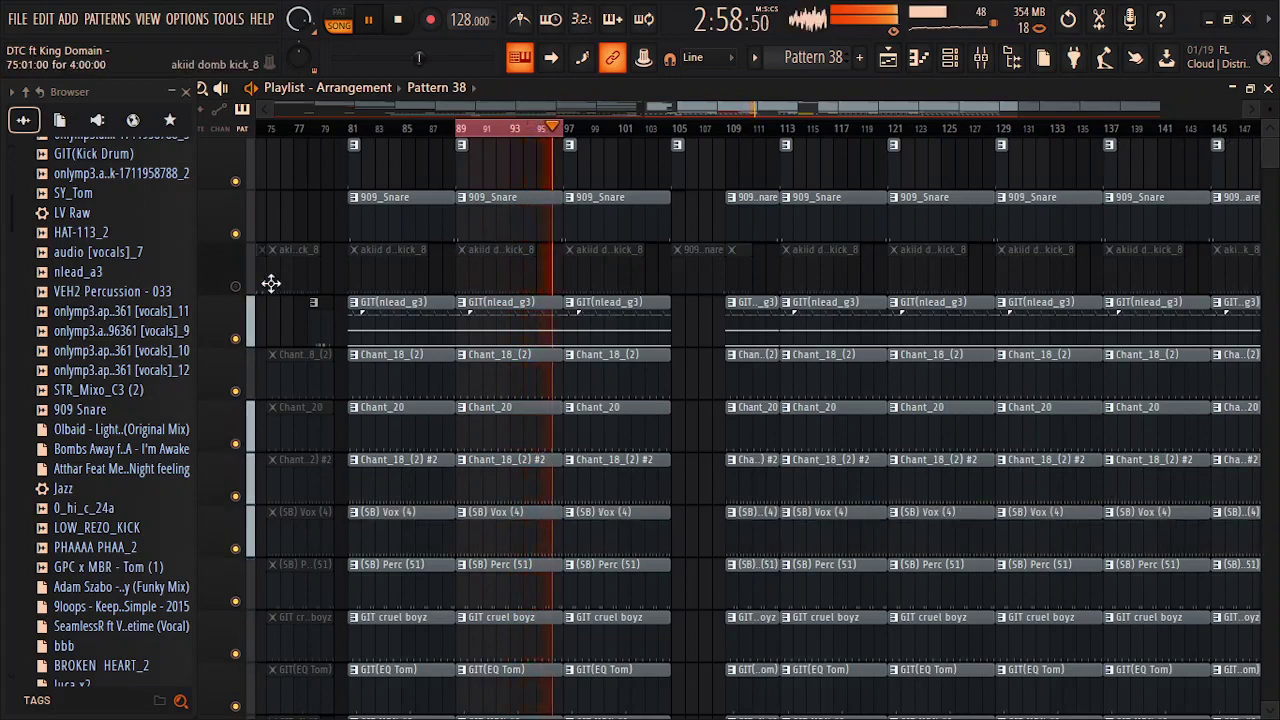
{"action": "left_click", "coordinate": [237, 288]}
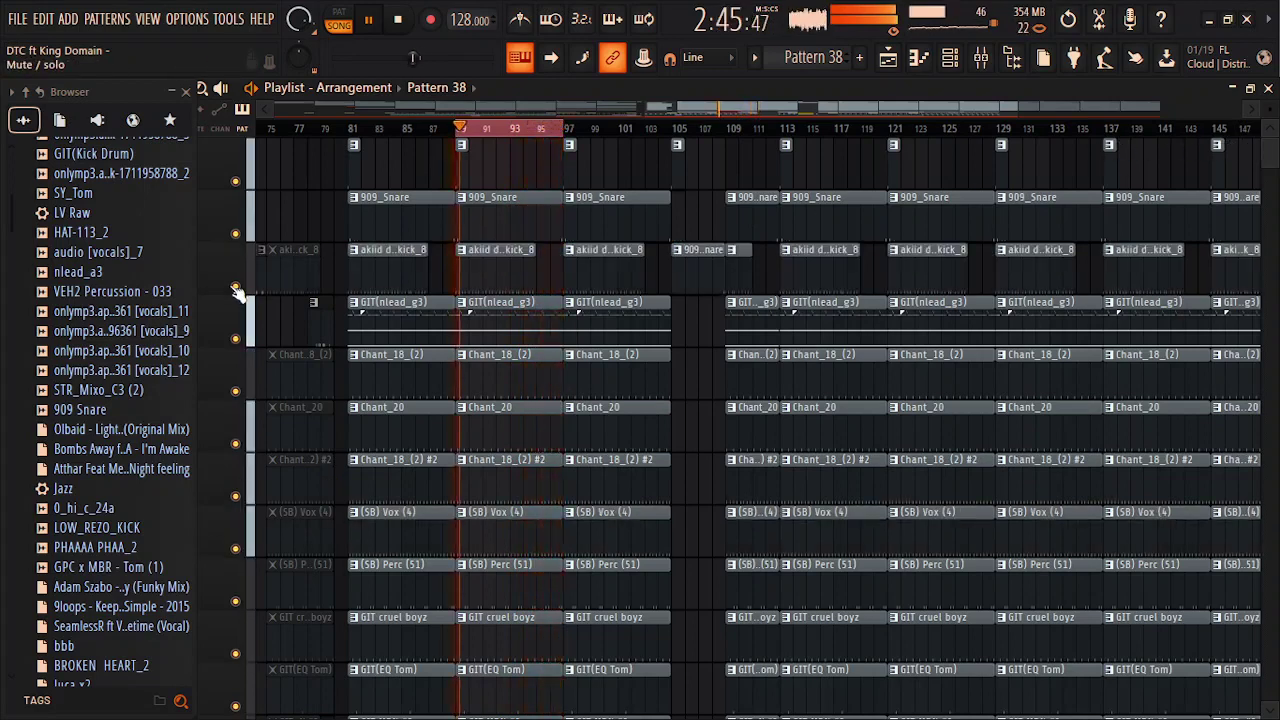
{"action": "key", "text": "XF86AudioRaiseVolume"}
{"action": "key", "text": "XF86AudioRaiseVolume"}
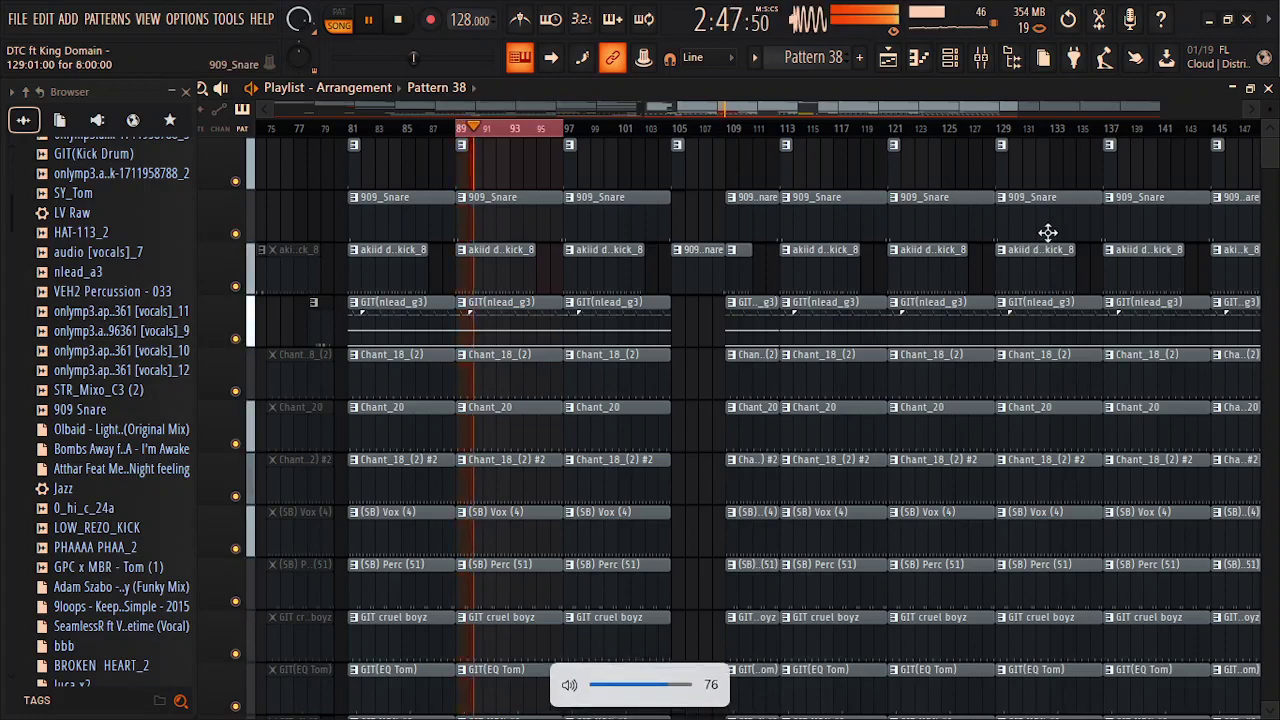
Unmute the GIT(CB Snare) and LV Raw #2 tracks and the audio track holding the yellow SFX clip at bar 105.
{"action": "scroll", "coordinate": [1275, 185], "scroll_direction": "down", "scroll_amount": 5}
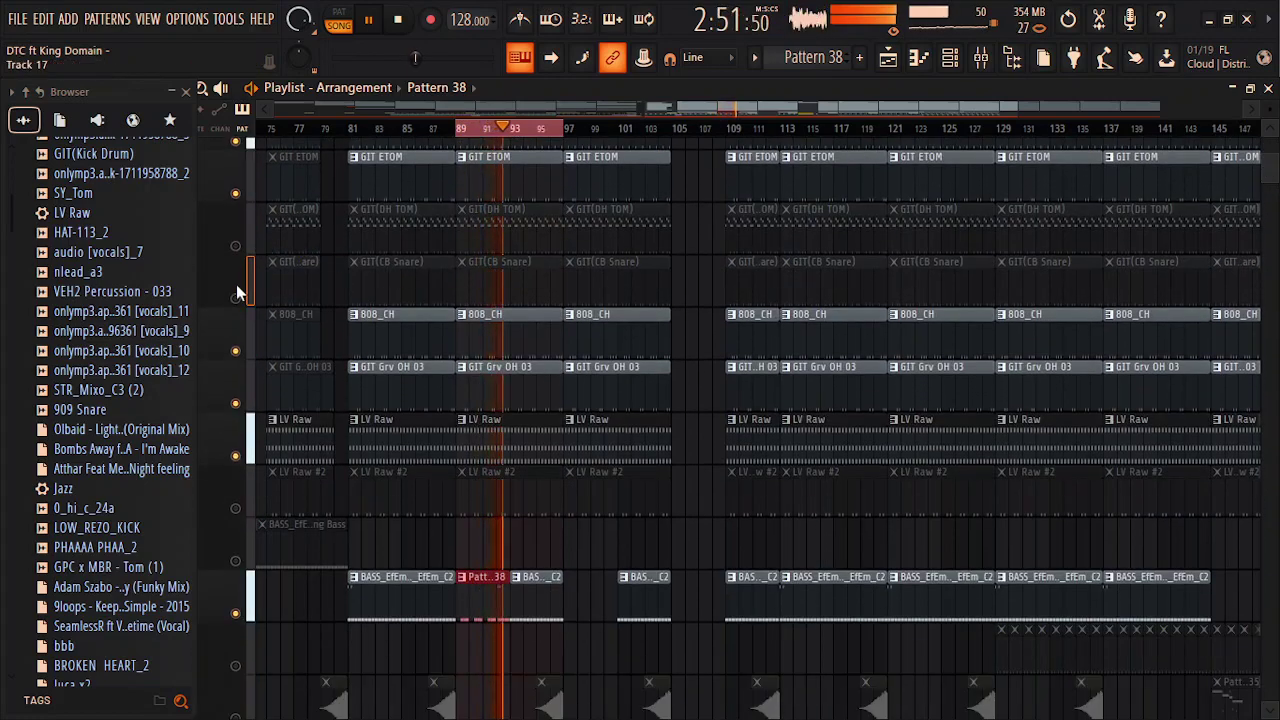
{"action": "left_click", "coordinate": [237, 299]}
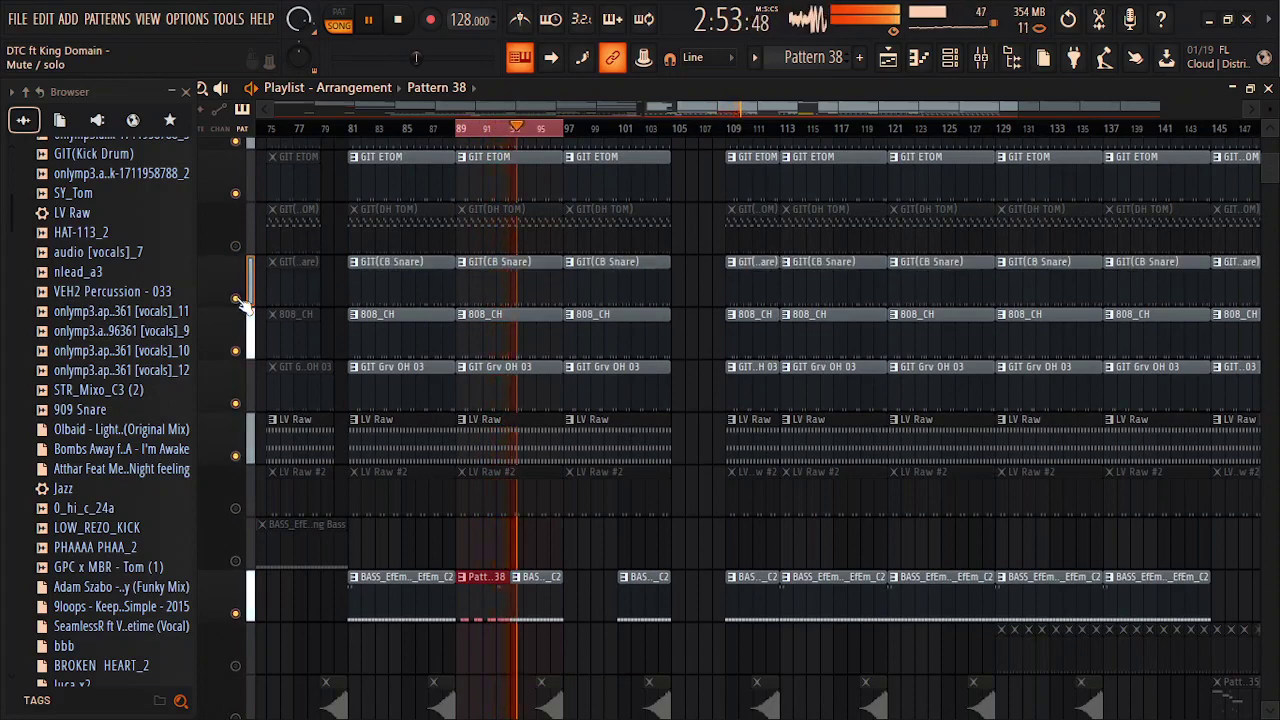
{"action": "left_click", "coordinate": [237, 508]}
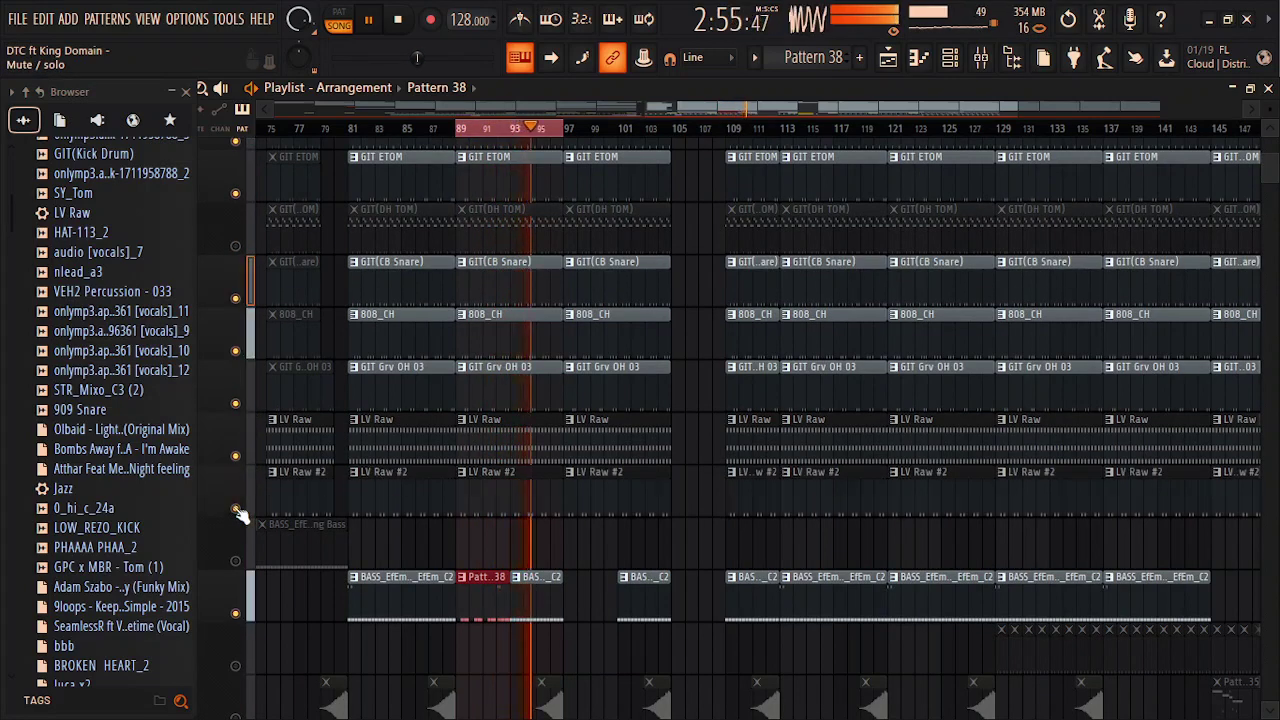
{"action": "scroll", "coordinate": [1270, 187], "scroll_direction": "down", "scroll_amount": 4}
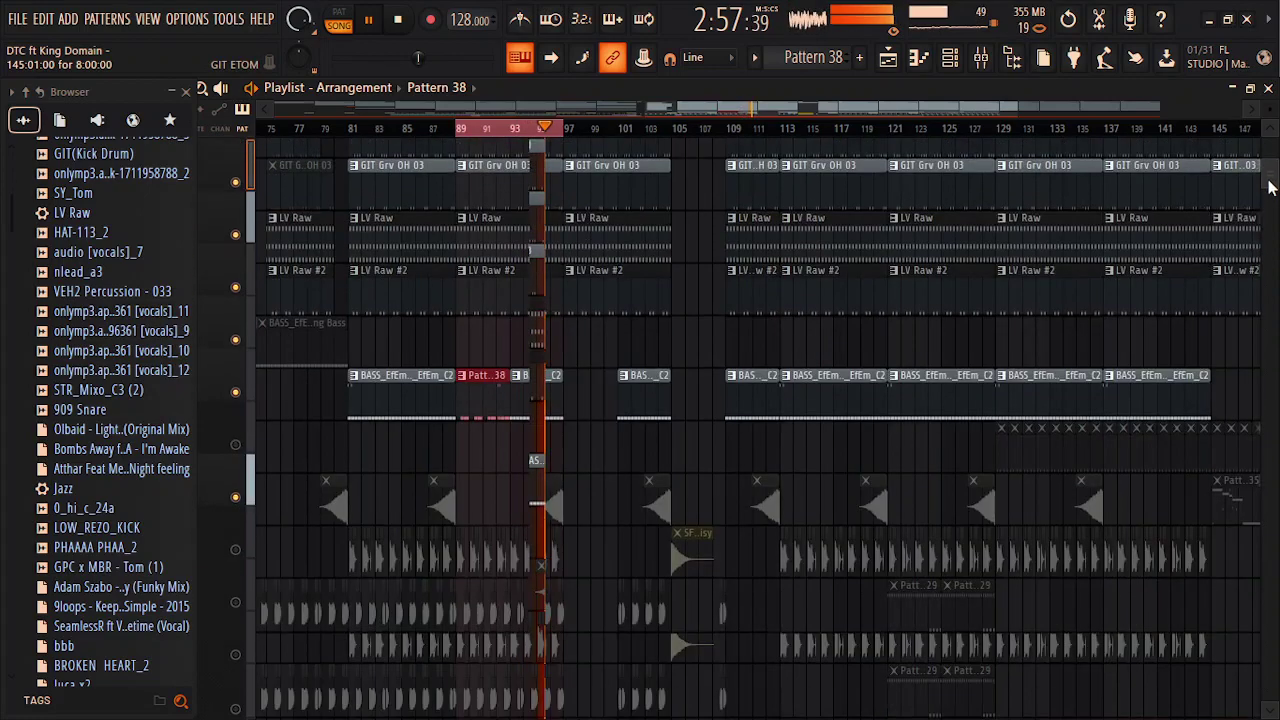
{"action": "scroll", "coordinate": [1270, 187], "scroll_direction": "down", "scroll_amount": 4}
{"action": "scroll", "coordinate": [466, 323], "scroll_direction": "up", "scroll_amount": 1}
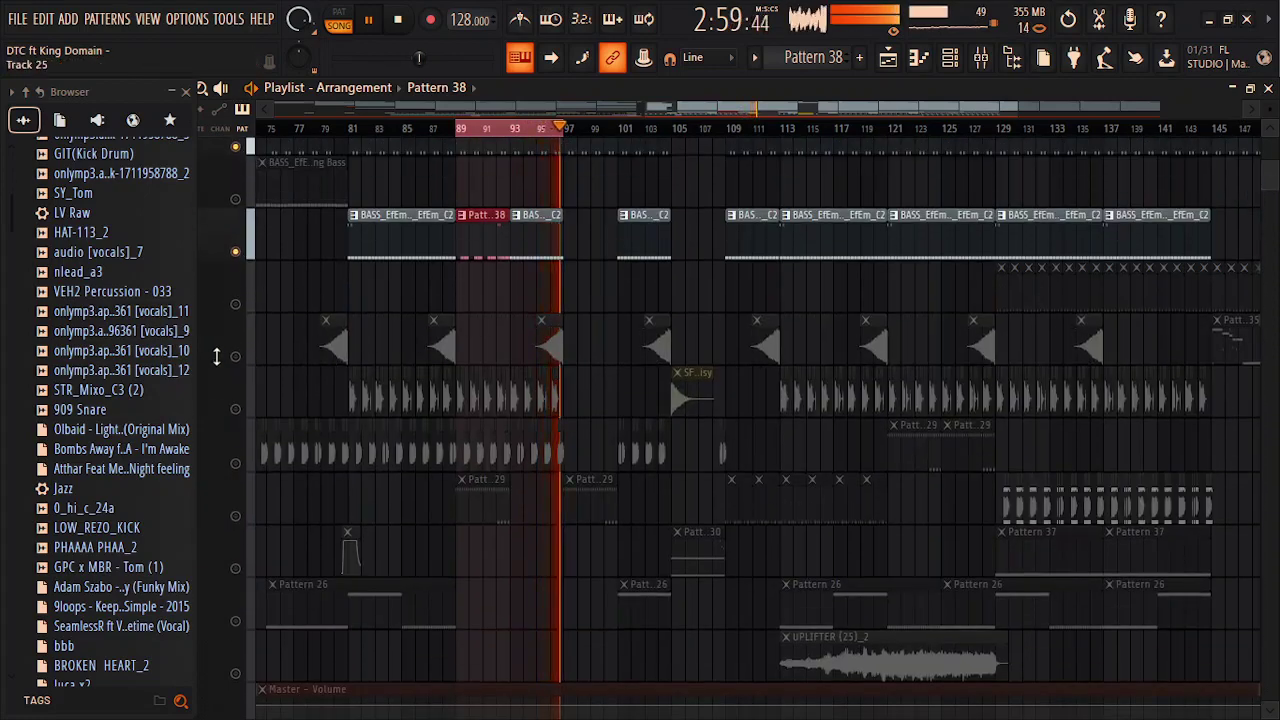
{"action": "left_click", "coordinate": [237, 409]}
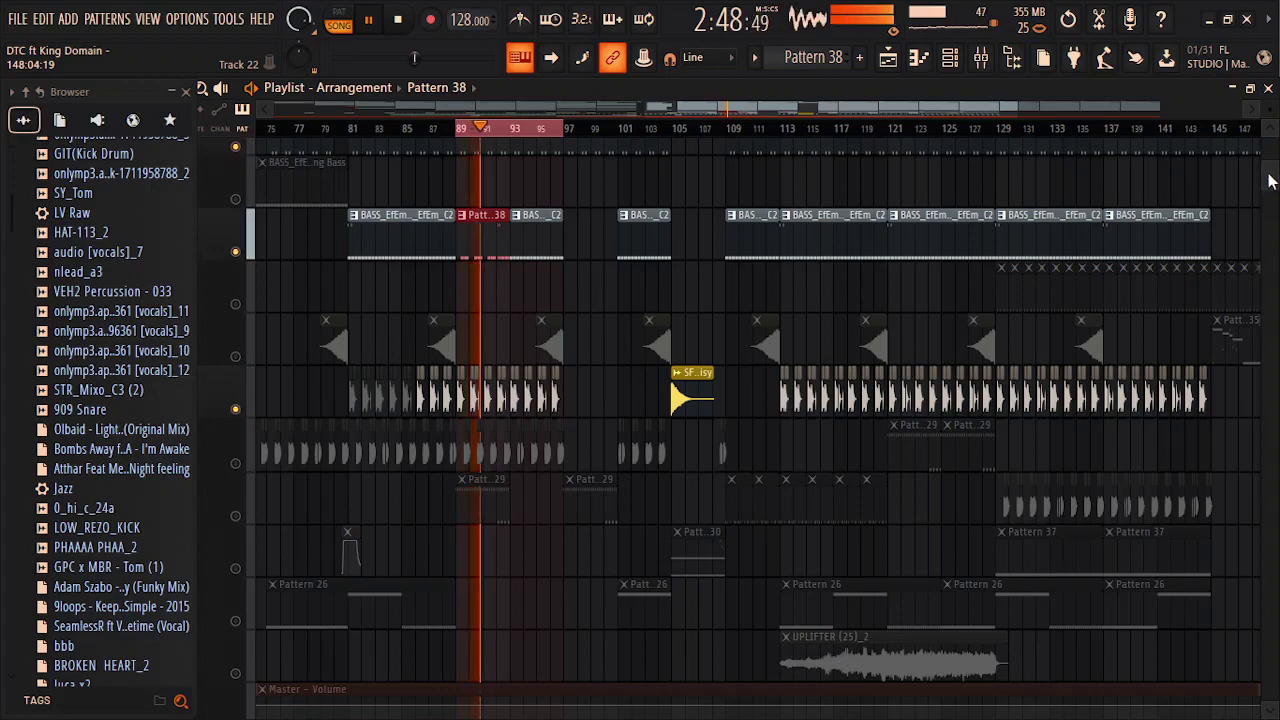
Replace the BASS_EfEm_C2 clip at bar 93 with the Pattern 38 clip, and move the Pattern 29 clip onto the bass track at bar 89.
{"action": "scroll", "coordinate": [1270, 183], "scroll_direction": "down", "scroll_amount": 3}
{"action": "scroll", "coordinate": [1270, 183], "scroll_direction": "up", "scroll_amount": 6}
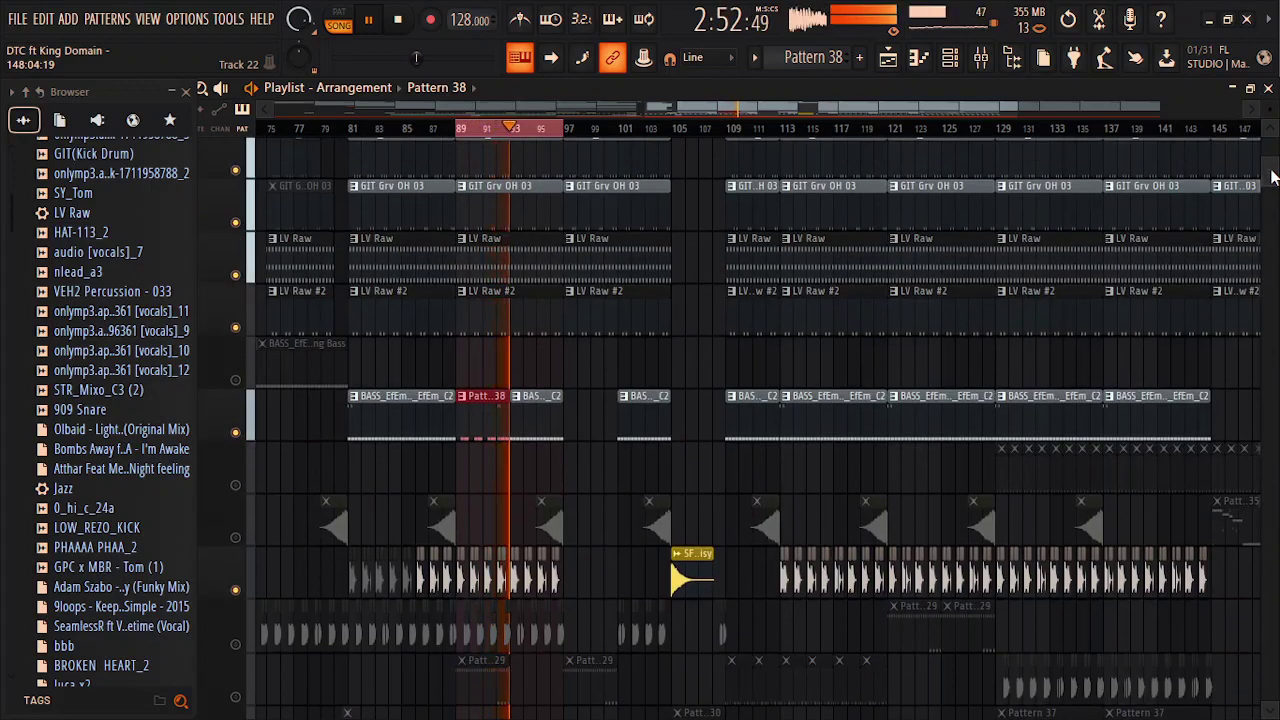
{"action": "scroll", "coordinate": [1272, 177], "scroll_direction": "down", "scroll_amount": 2}
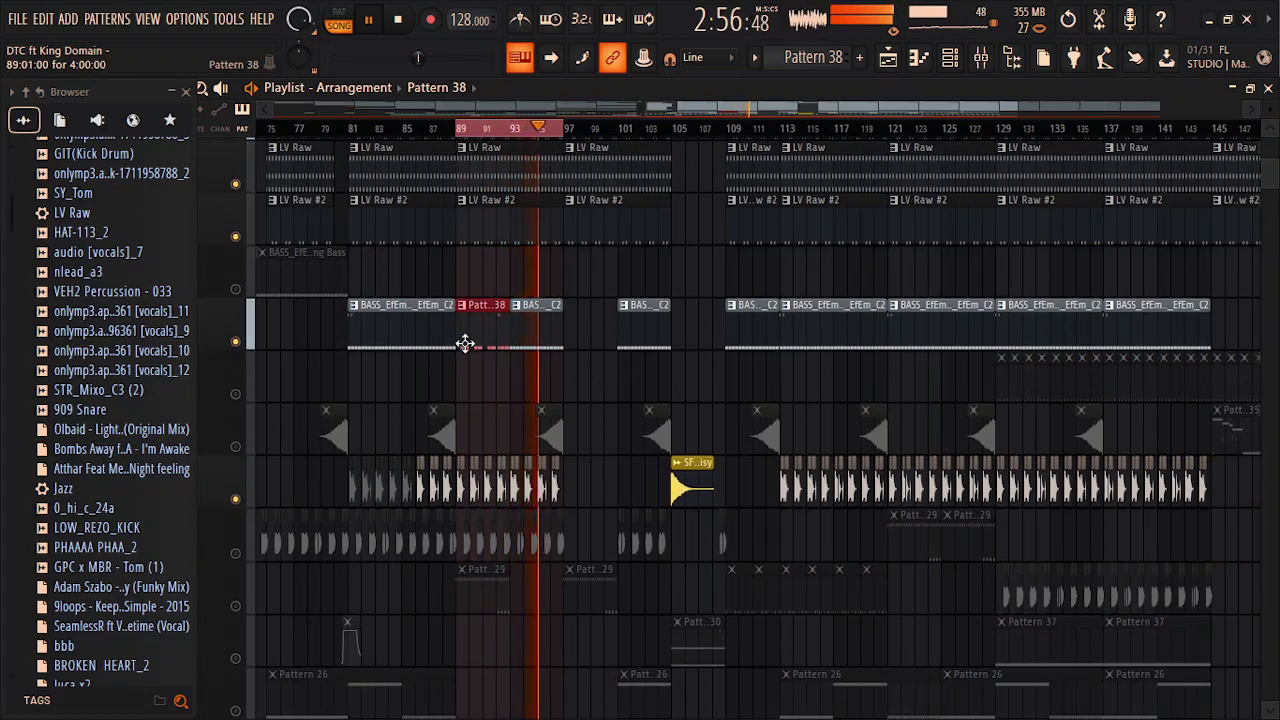
{"action": "right_click", "coordinate": [551, 337]}
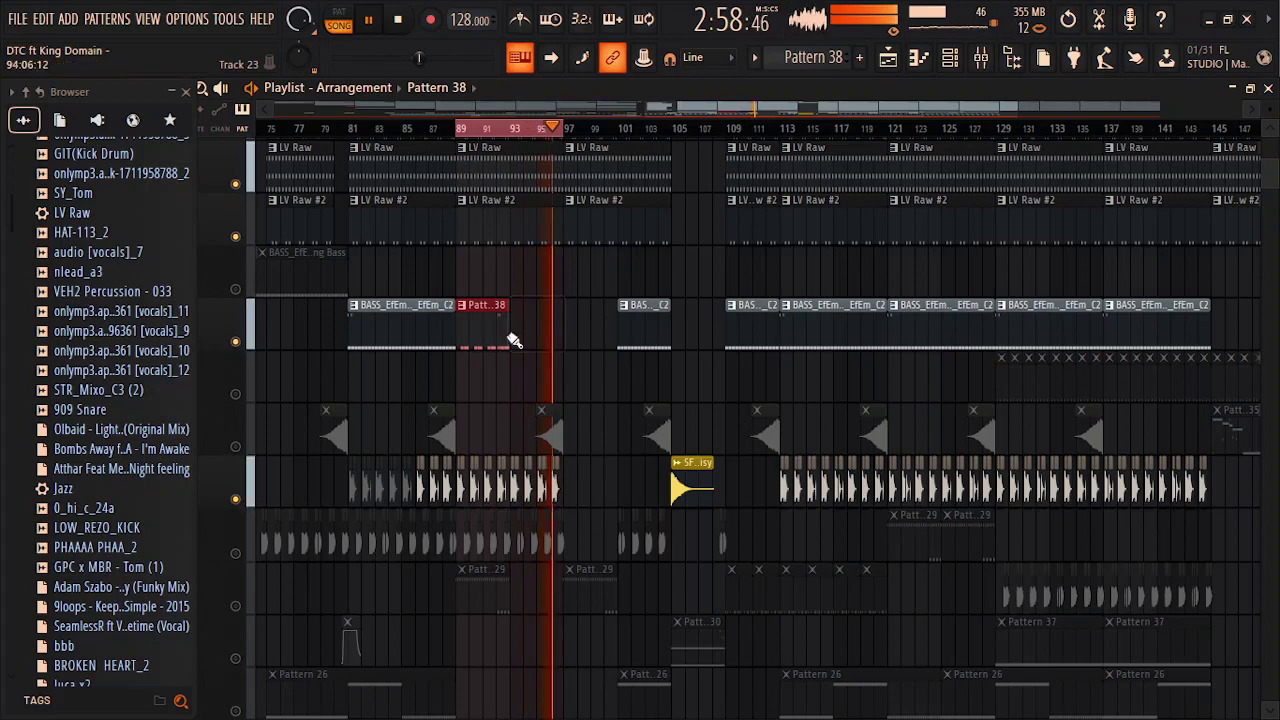
{"action": "left_click_drag", "start_coordinate": [474, 328], "coordinate": [527, 327]}
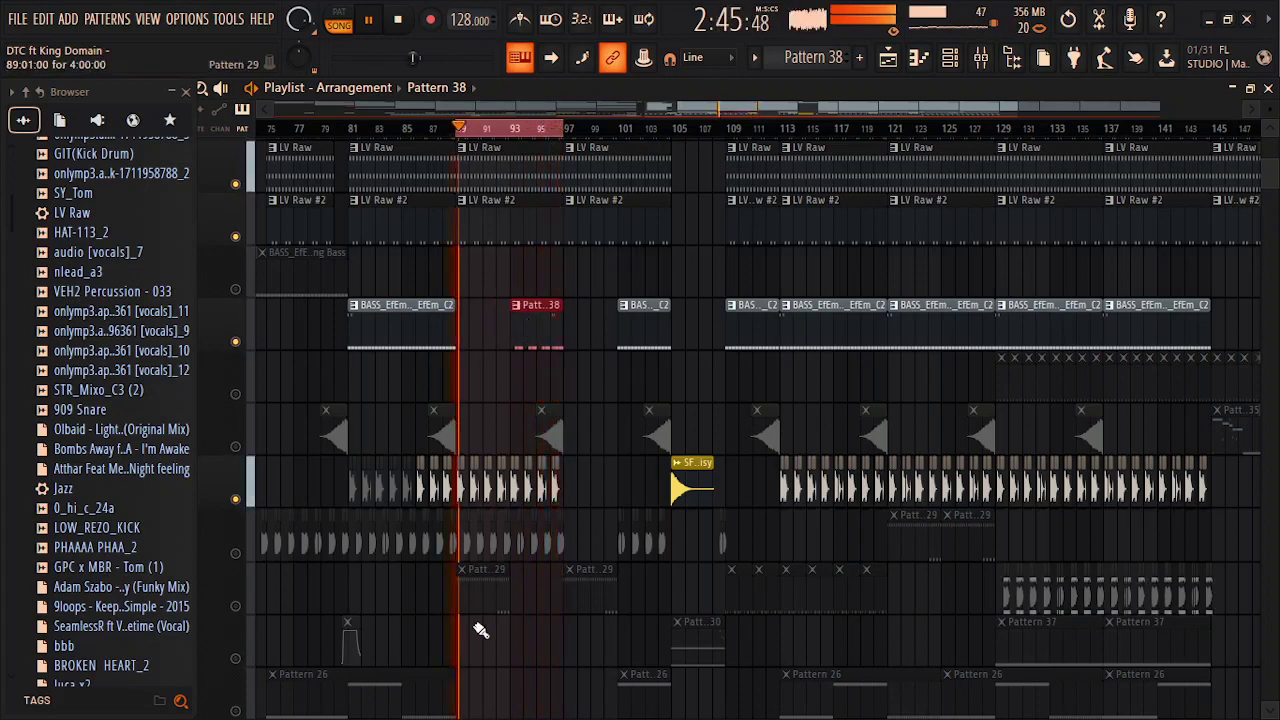
{"action": "left_click", "coordinate": [483, 326]}
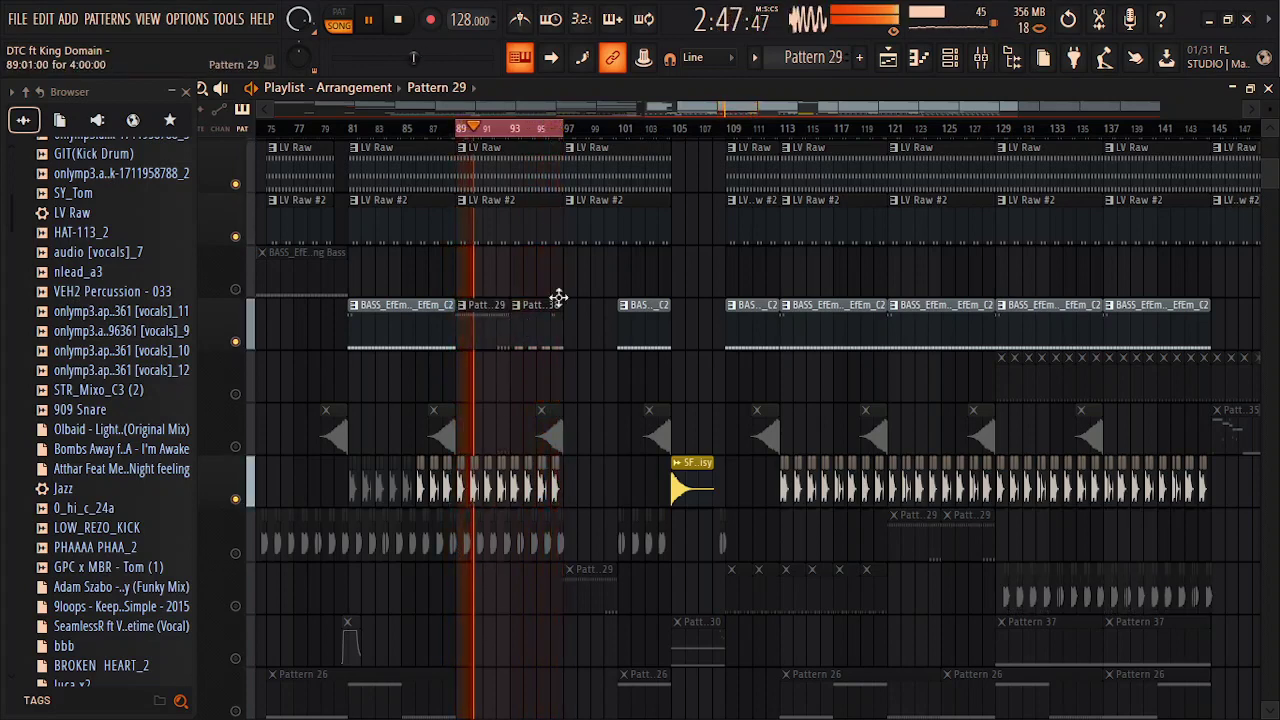
Unmute the GIT(DH TOM) track, the audio track directly below the yellow SFX clip, and the track holding the riser clips.
{"action": "left_click_drag", "start_coordinate": [1270, 183], "coordinate": [1265, 95]}
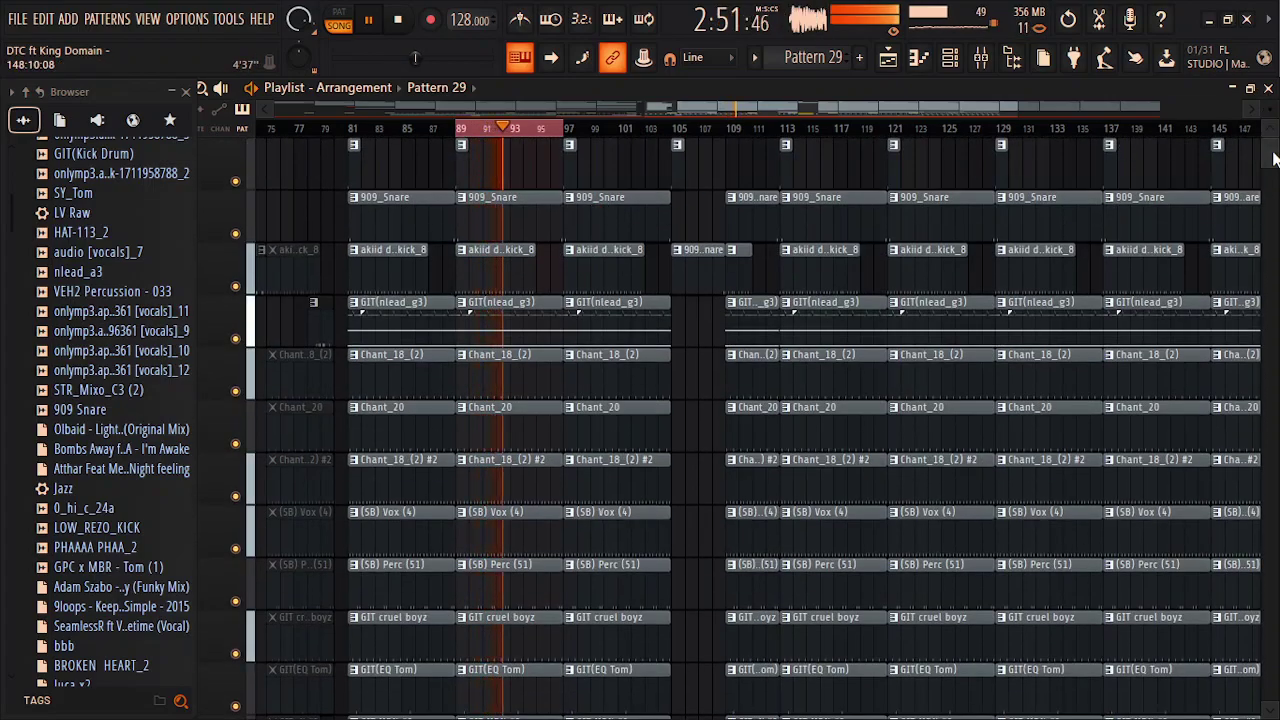
{"action": "left_click_drag", "start_coordinate": [1275, 158], "coordinate": [1270, 178]}
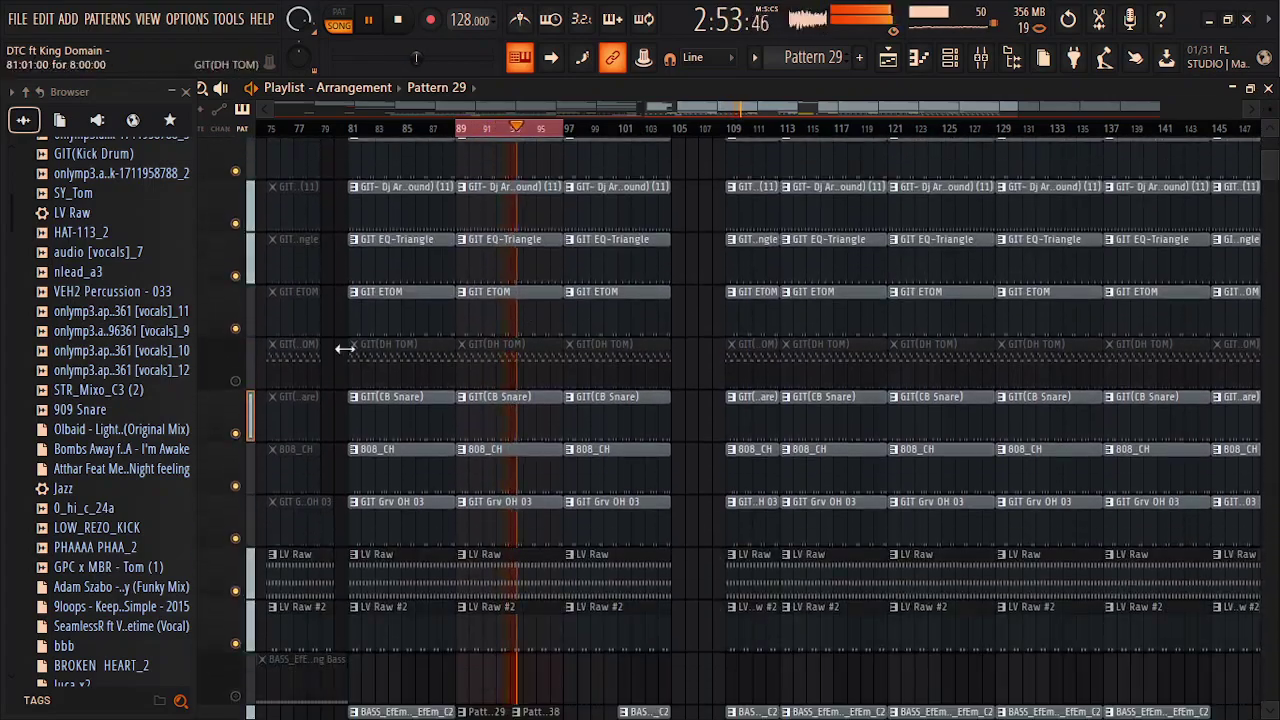
{"action": "left_click", "coordinate": [235, 381]}
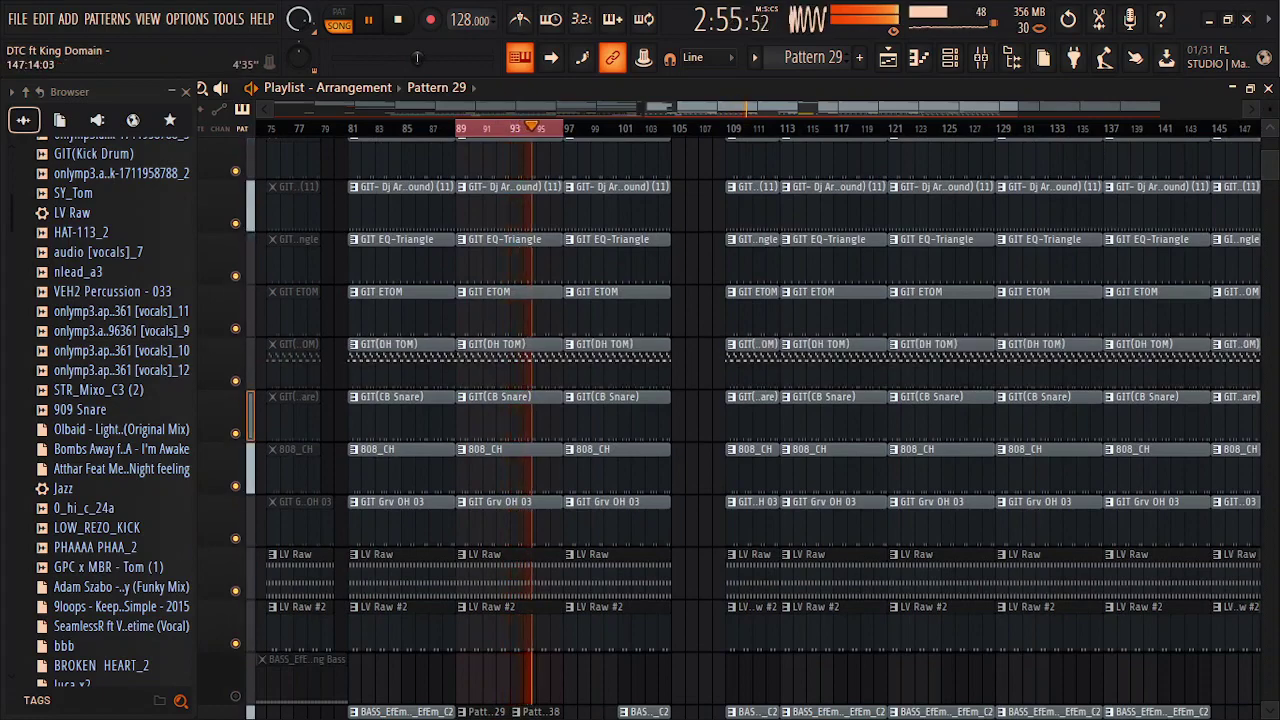
{"action": "left_click_drag", "start_coordinate": [1272, 178], "coordinate": [1272, 188]}
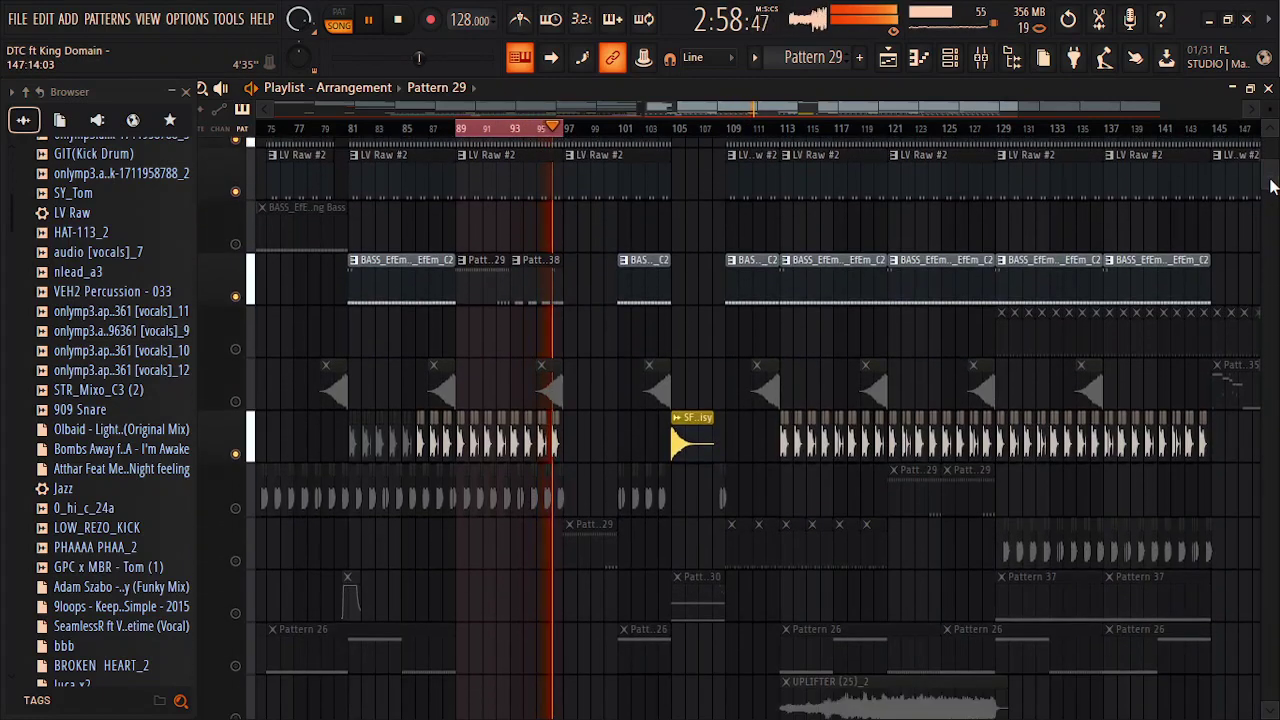
{"action": "left_click", "coordinate": [241, 508]}
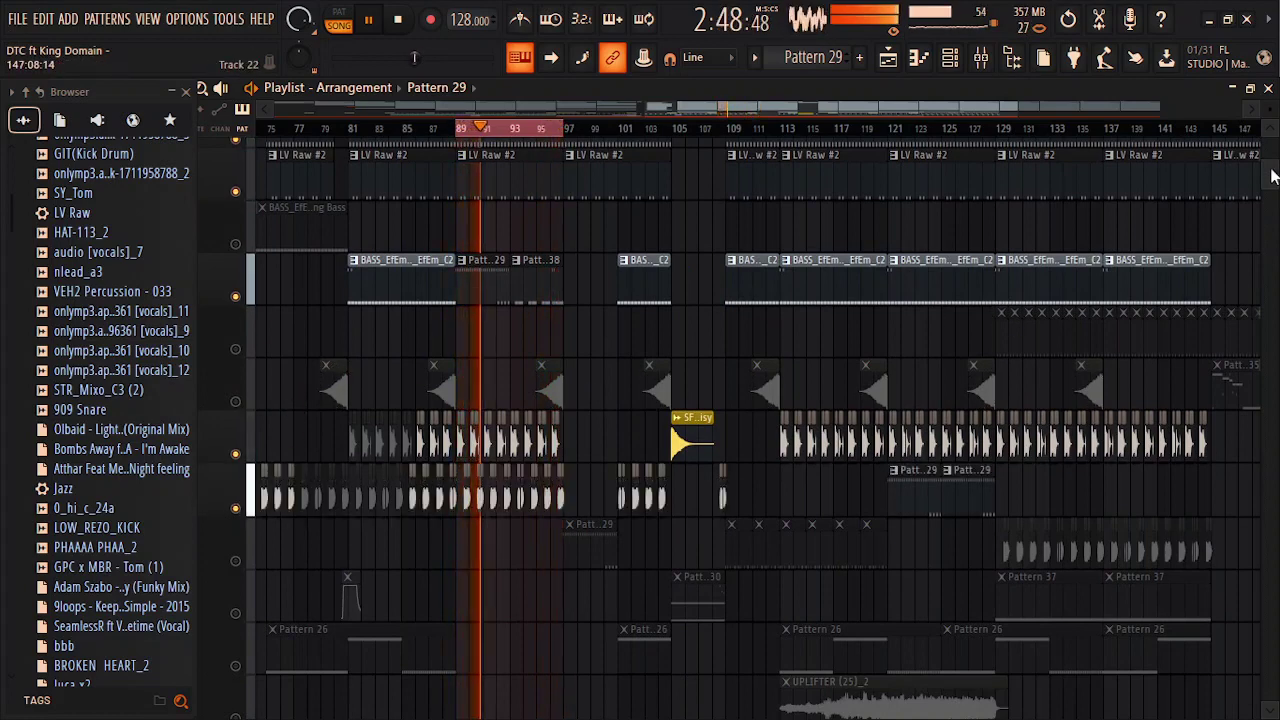
{"action": "left_click_drag", "start_coordinate": [1272, 177], "coordinate": [1272, 180]}
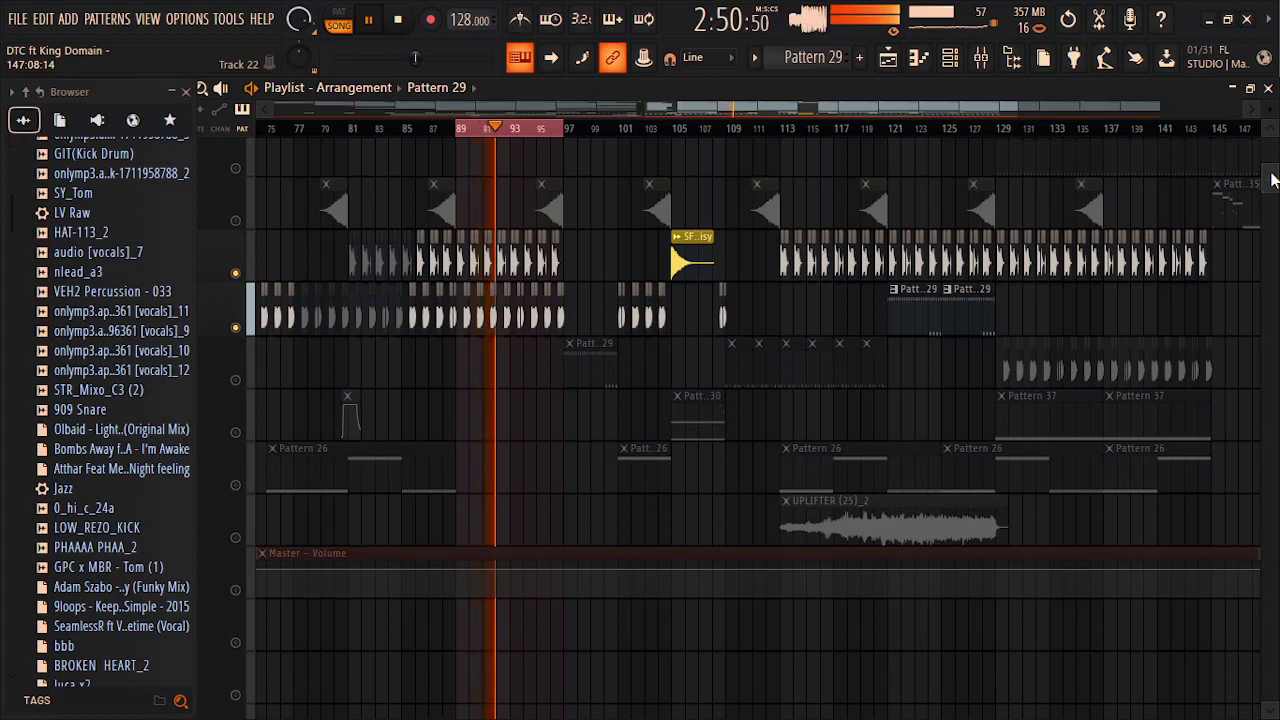
{"action": "left_click", "coordinate": [240, 221]}
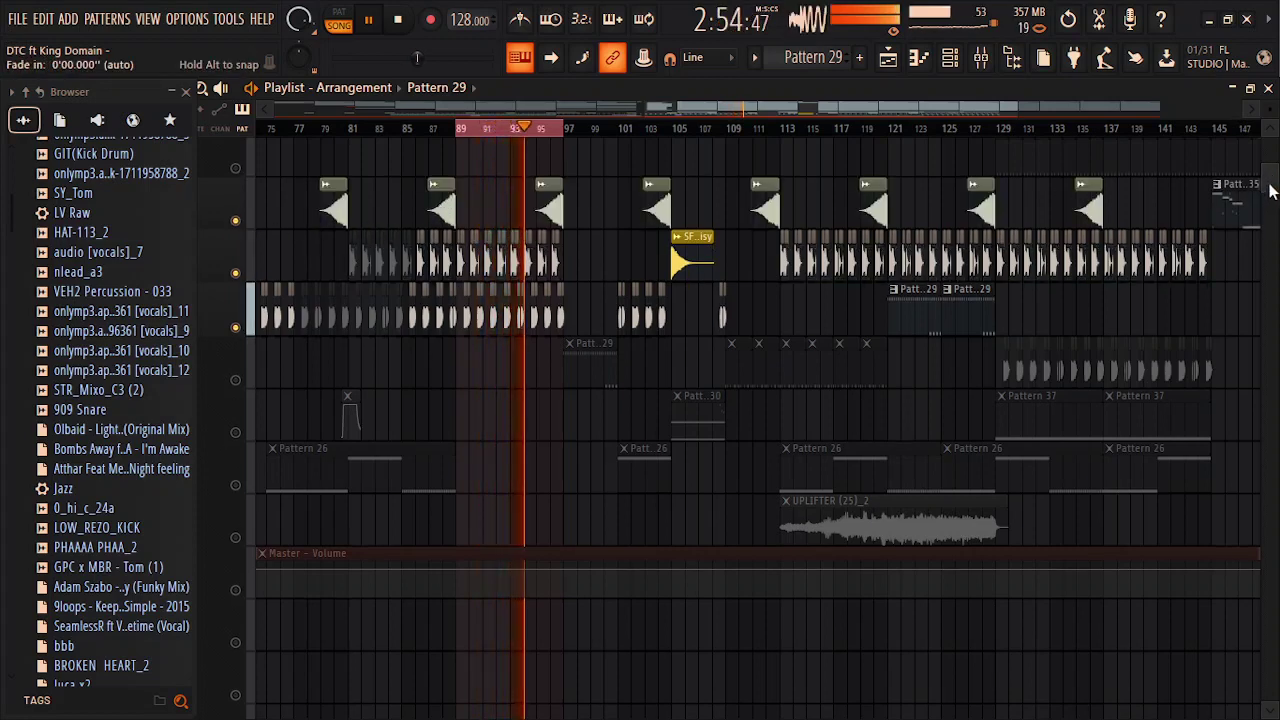
Transpose all of Pattern 38's bass notes up one octave in the piano roll and return to the playlist.
{"action": "left_click_drag", "start_coordinate": [1272, 190], "coordinate": [1268, 177]}
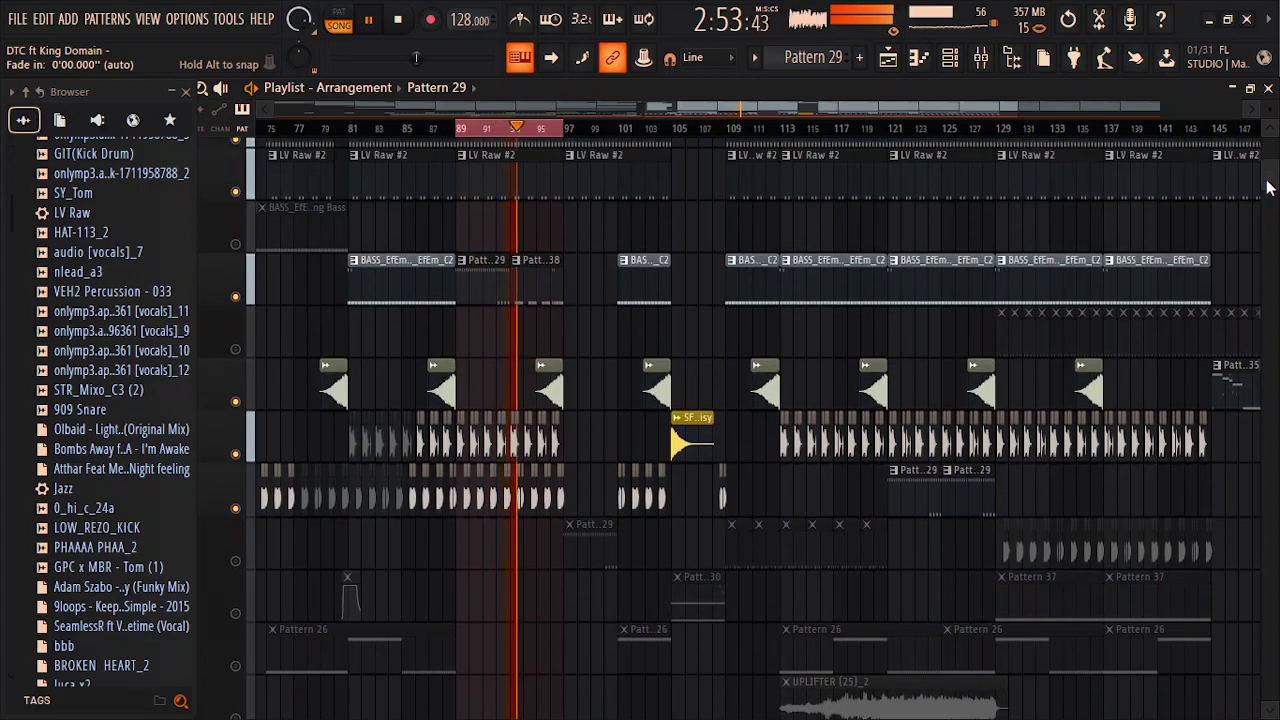
{"action": "double_click", "coordinate": [534, 289]}
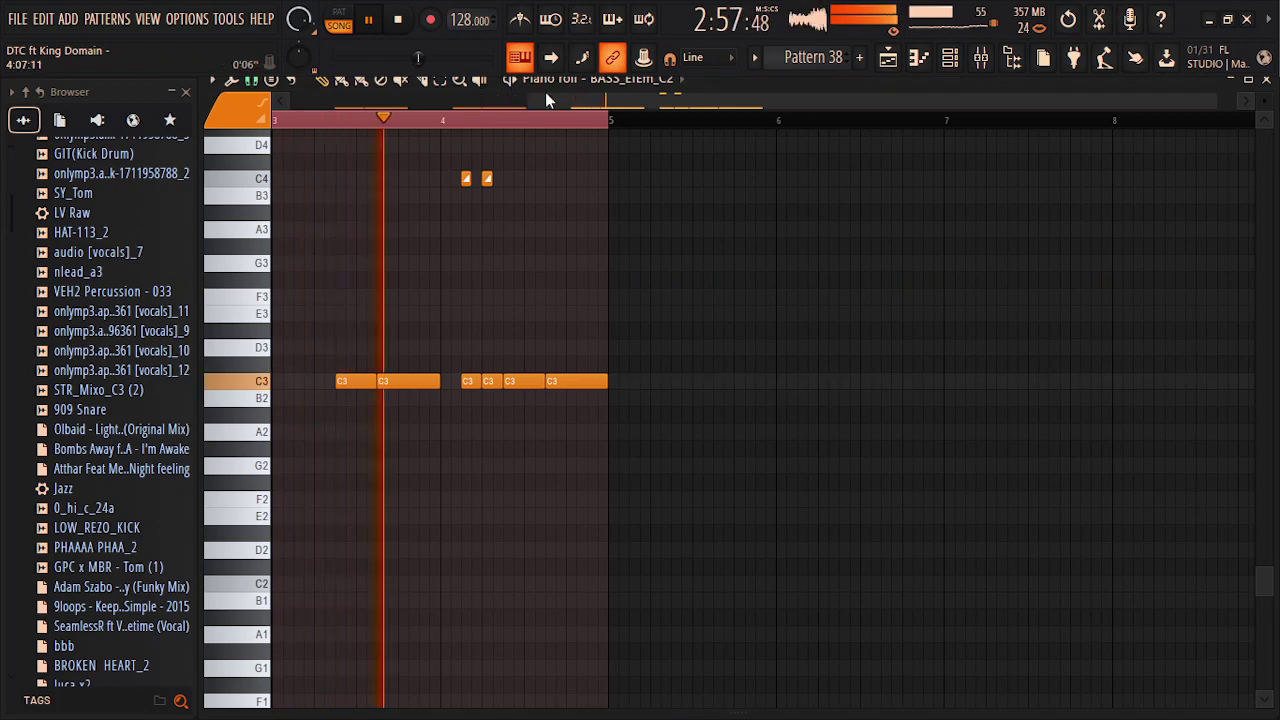
{"action": "key", "text": "ctrl+Up"}
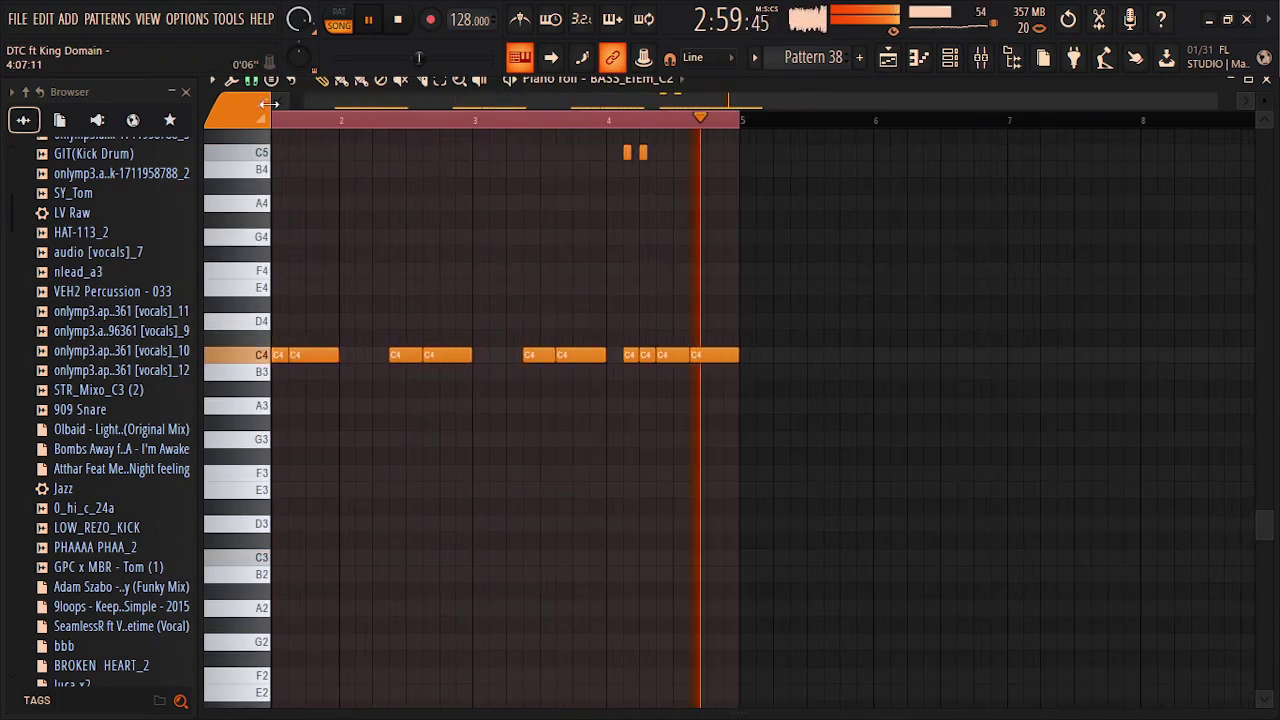
{"action": "scroll", "coordinate": [533, 113], "scroll_direction": "down", "scroll_amount": 3}
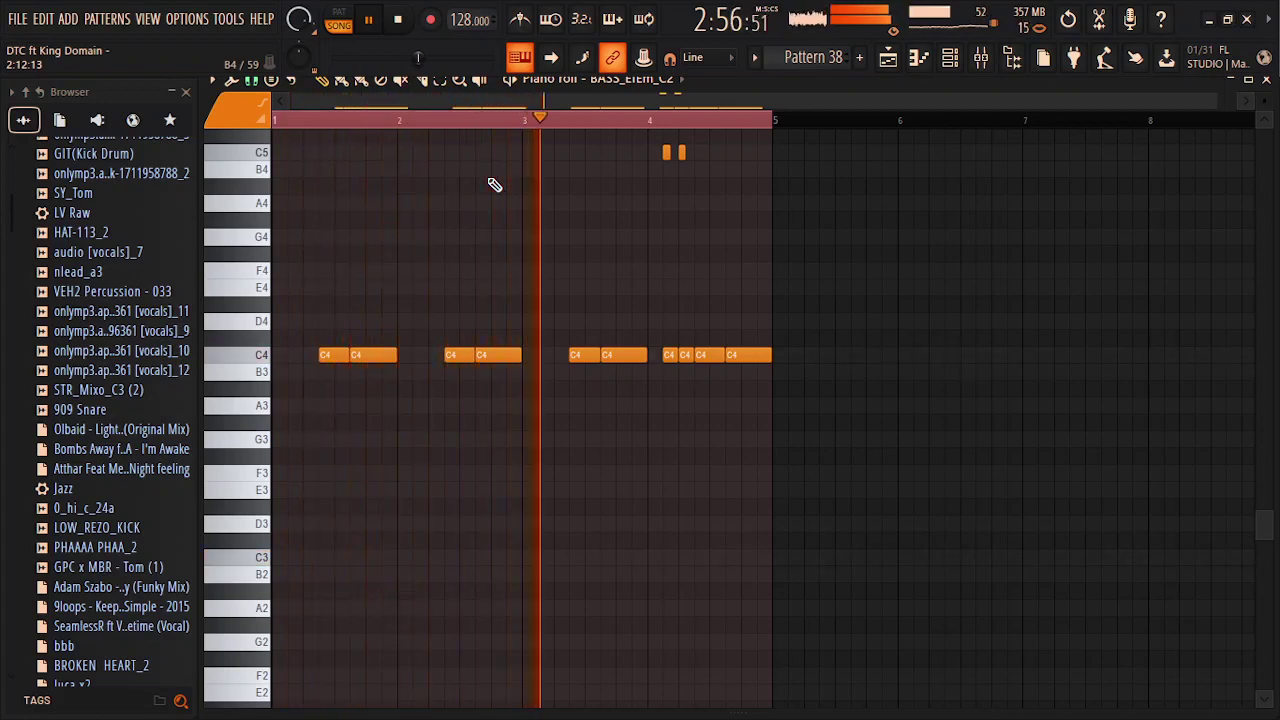
{"action": "left_click", "coordinate": [1268, 80]}
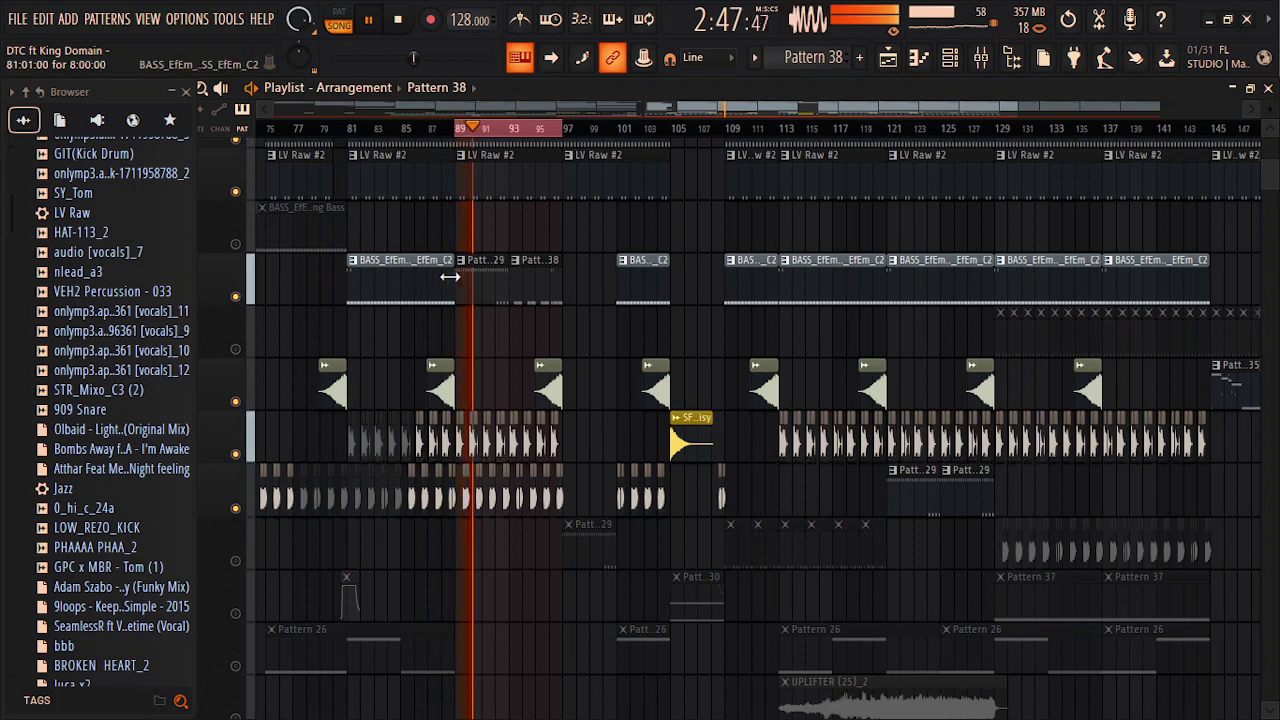
Move the Pattern 29 clip to the muted track below the bass, and place a BASS_EfEm_C2 clip at bar 89 on the muted track above.
{"action": "left_click_drag", "start_coordinate": [473, 280], "coordinate": [471, 338]}
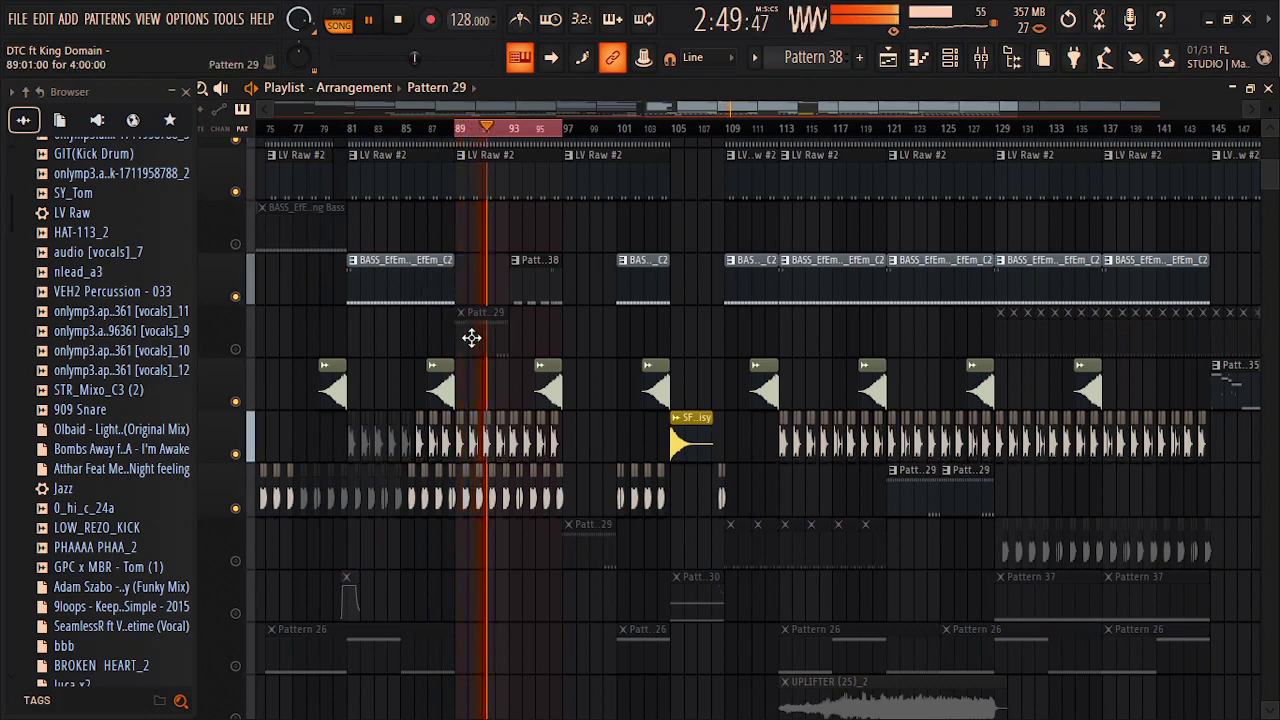
{"action": "left_click", "coordinate": [626, 277]}
{"action": "left_click", "coordinate": [465, 235]}
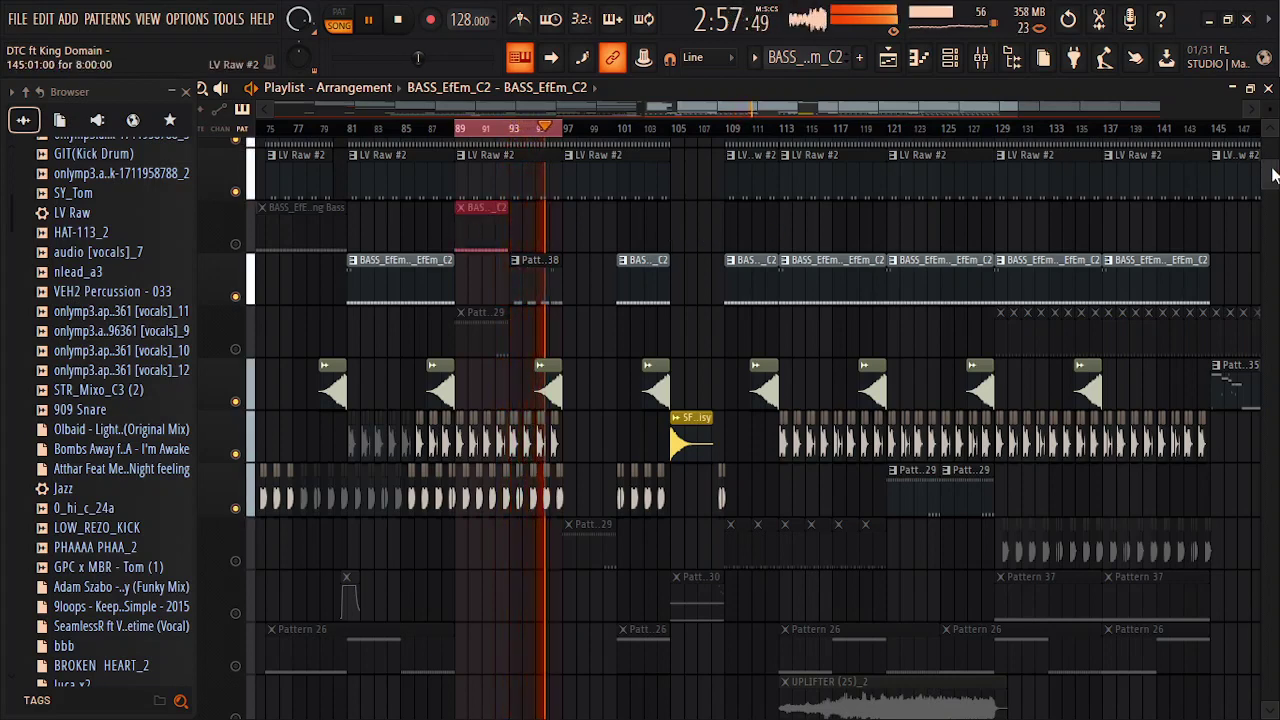
Audition the loop with the akiid domb kick_8 and GIT(nlead_g3) tracks temporarily muted, and unmute both again.
{"action": "scroll", "coordinate": [1273, 175], "scroll_direction": "down", "scroll_amount": 3}
{"action": "scroll", "coordinate": [1273, 175], "scroll_direction": "up", "scroll_amount": 10}
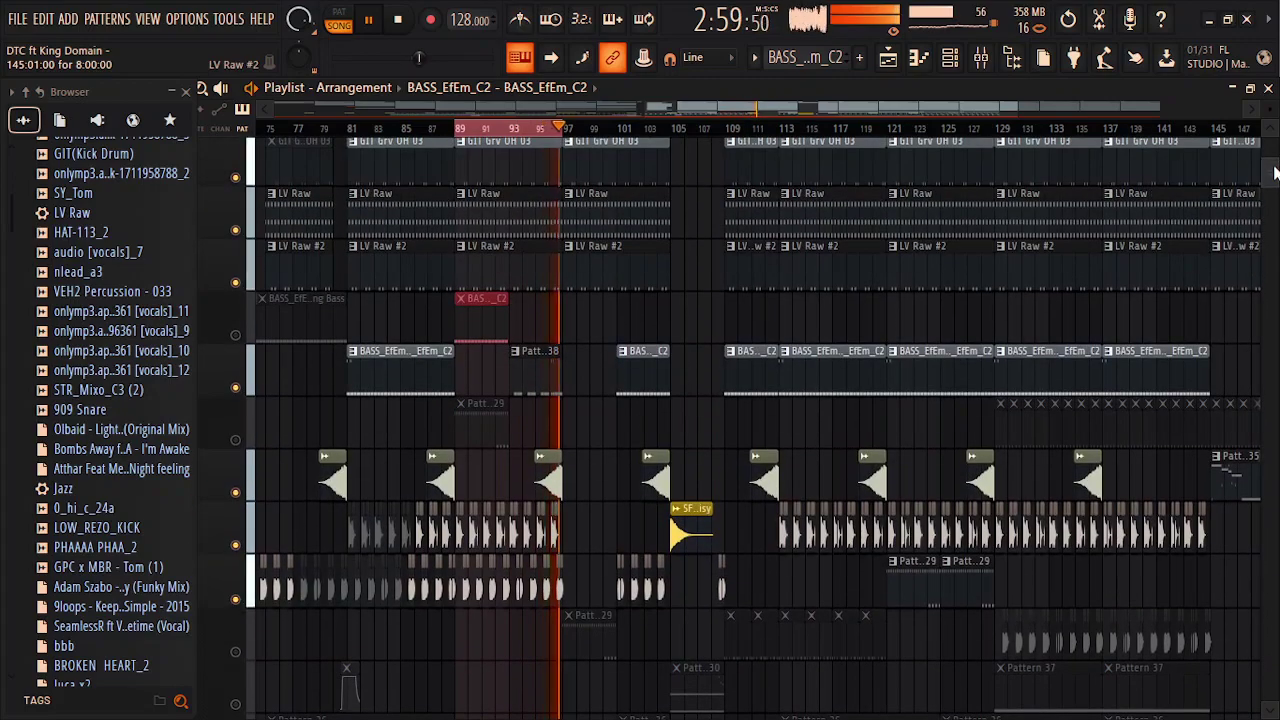
{"action": "scroll", "coordinate": [1273, 175], "scroll_direction": "up", "scroll_amount": 8}
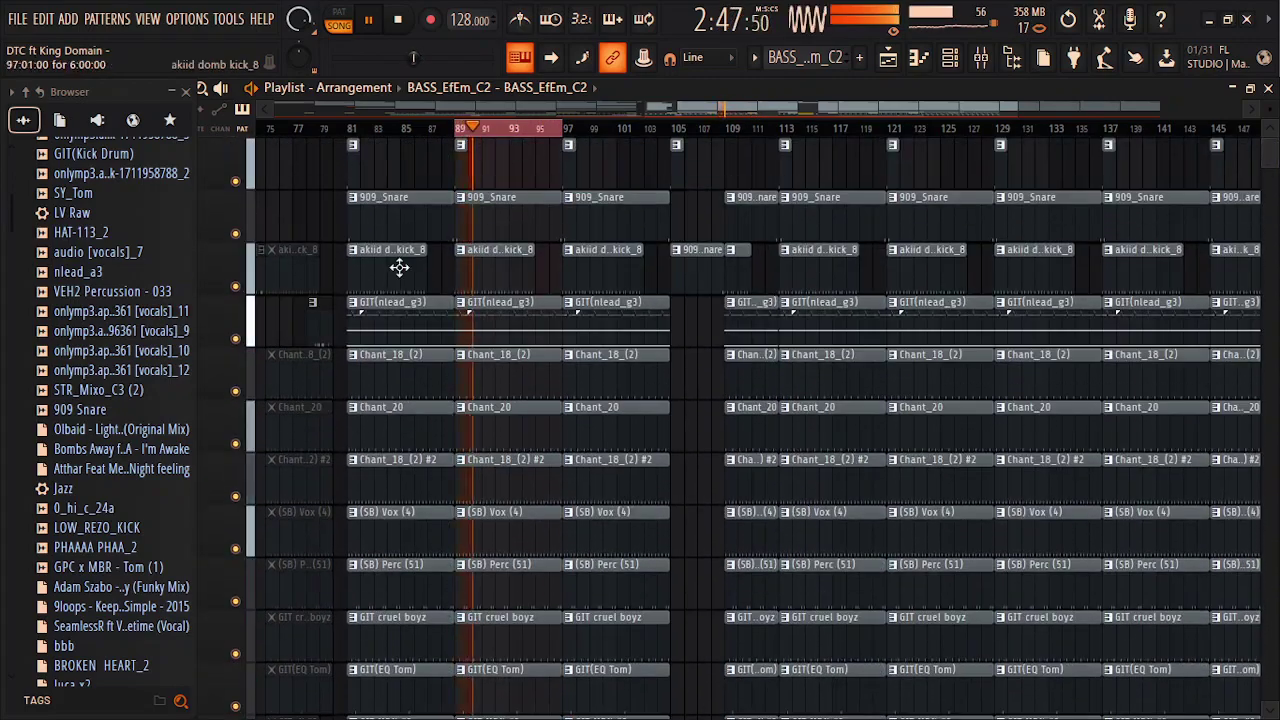
{"action": "left_click", "coordinate": [237, 288]}
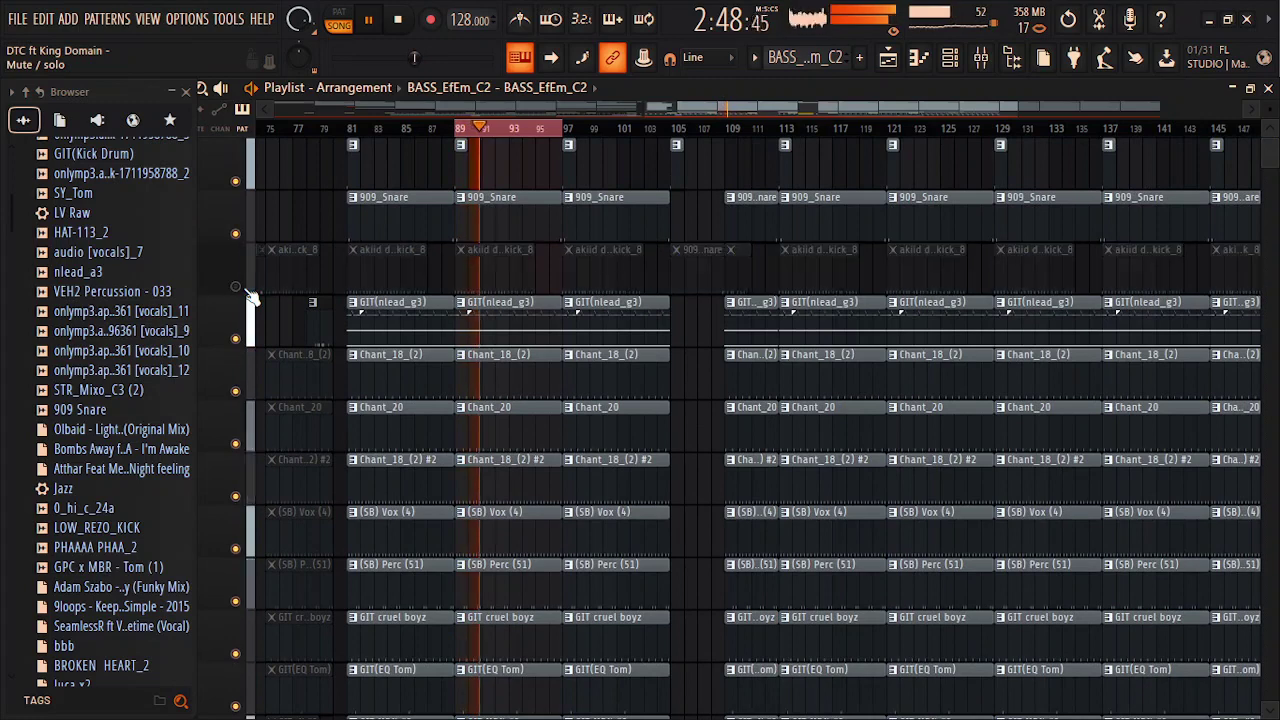
{"action": "left_click", "coordinate": [240, 338]}
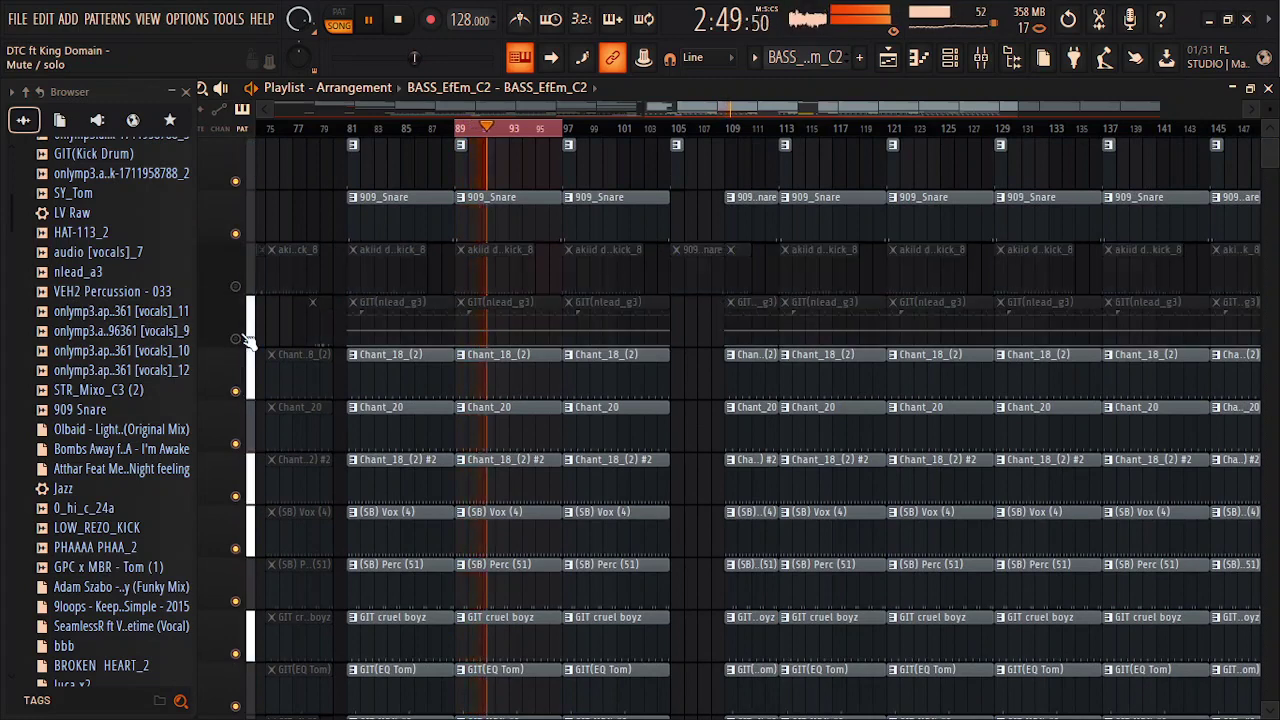
{"action": "left_click", "coordinate": [237, 288]}
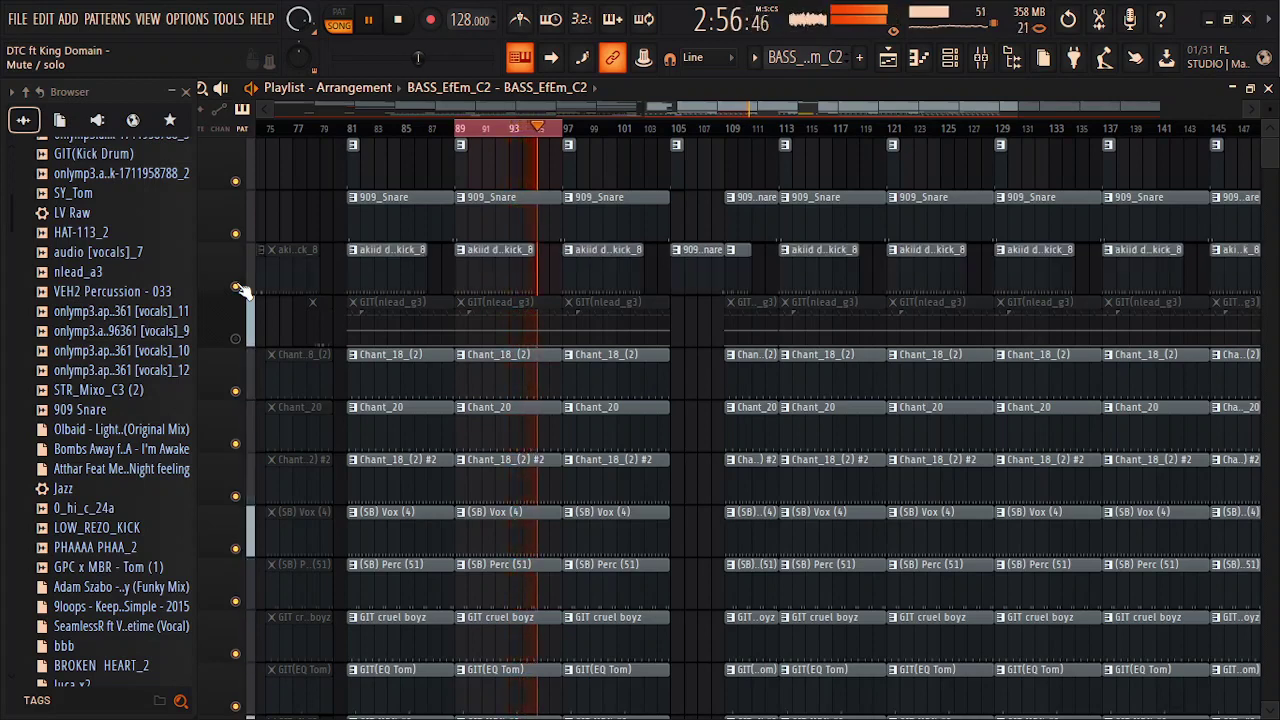
{"action": "left_click", "coordinate": [237, 338]}
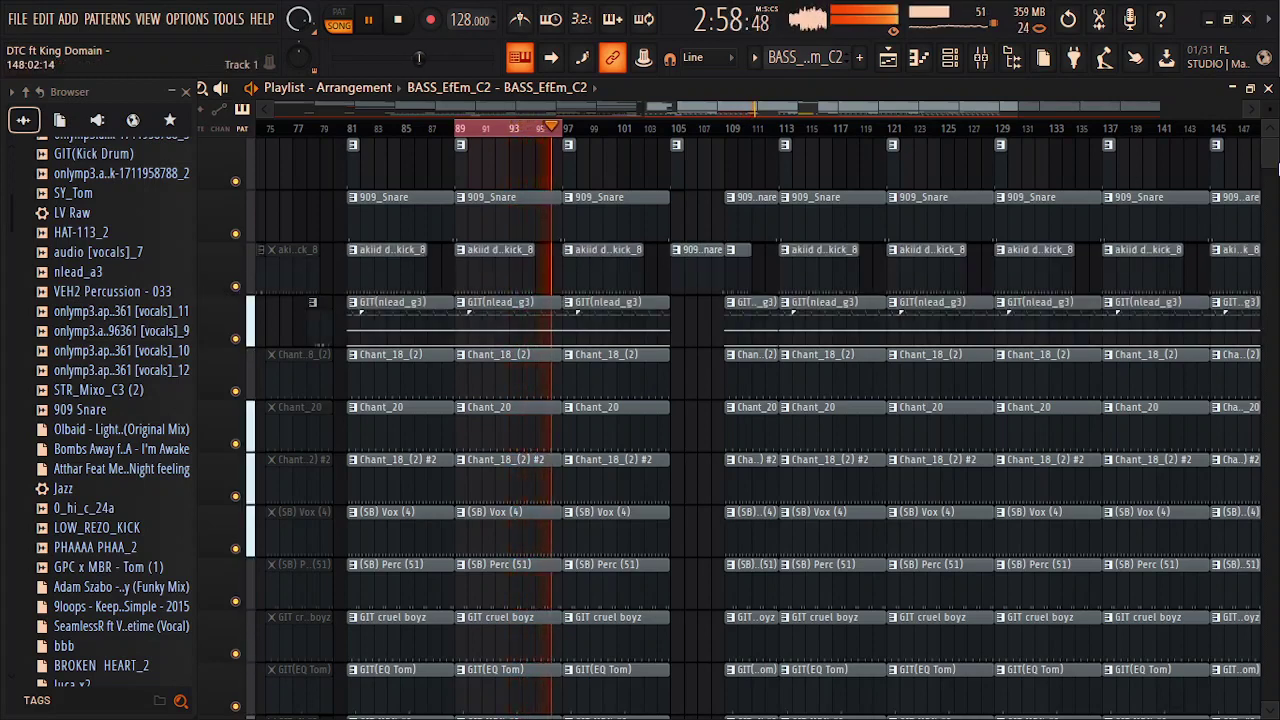
Clear the loop selection and play from around bar 105, dipping the main volume during the jump and resetting it to 100%.
{"action": "left_click_drag", "start_coordinate": [1277, 165], "coordinate": [1277, 183]}
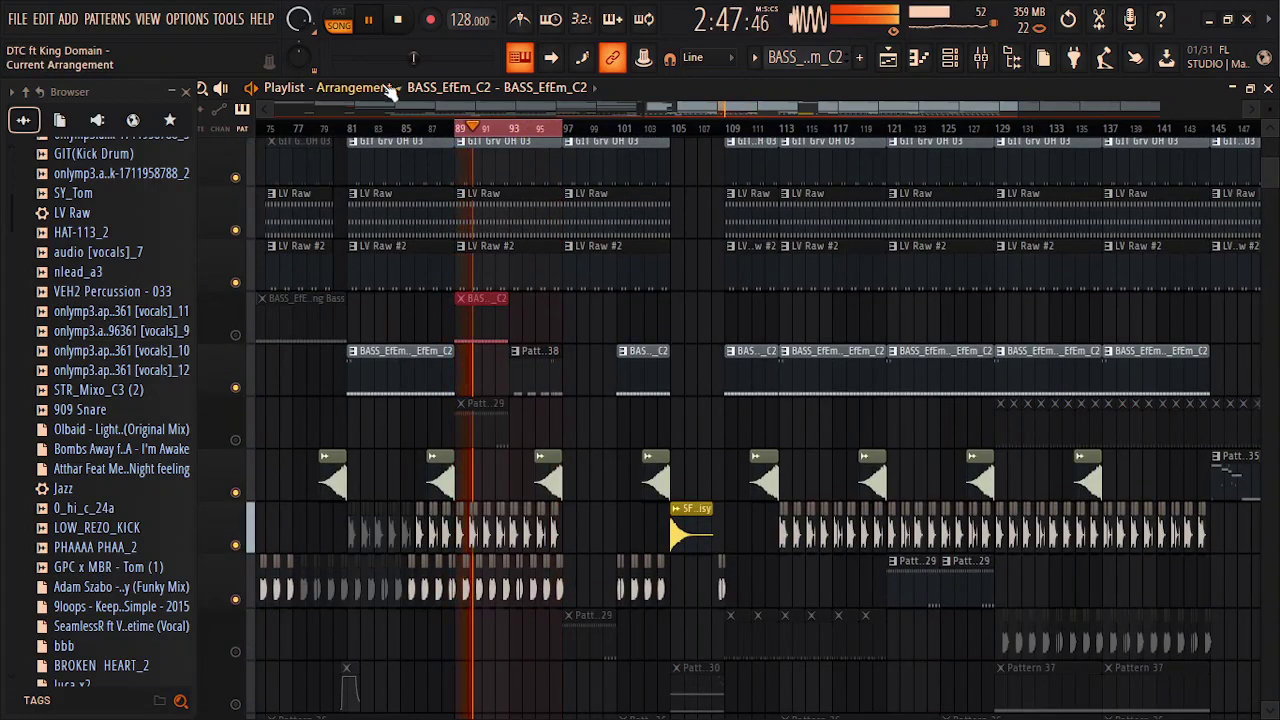
{"action": "left_click_drag", "start_coordinate": [303, 23], "coordinate": [303, 69]}
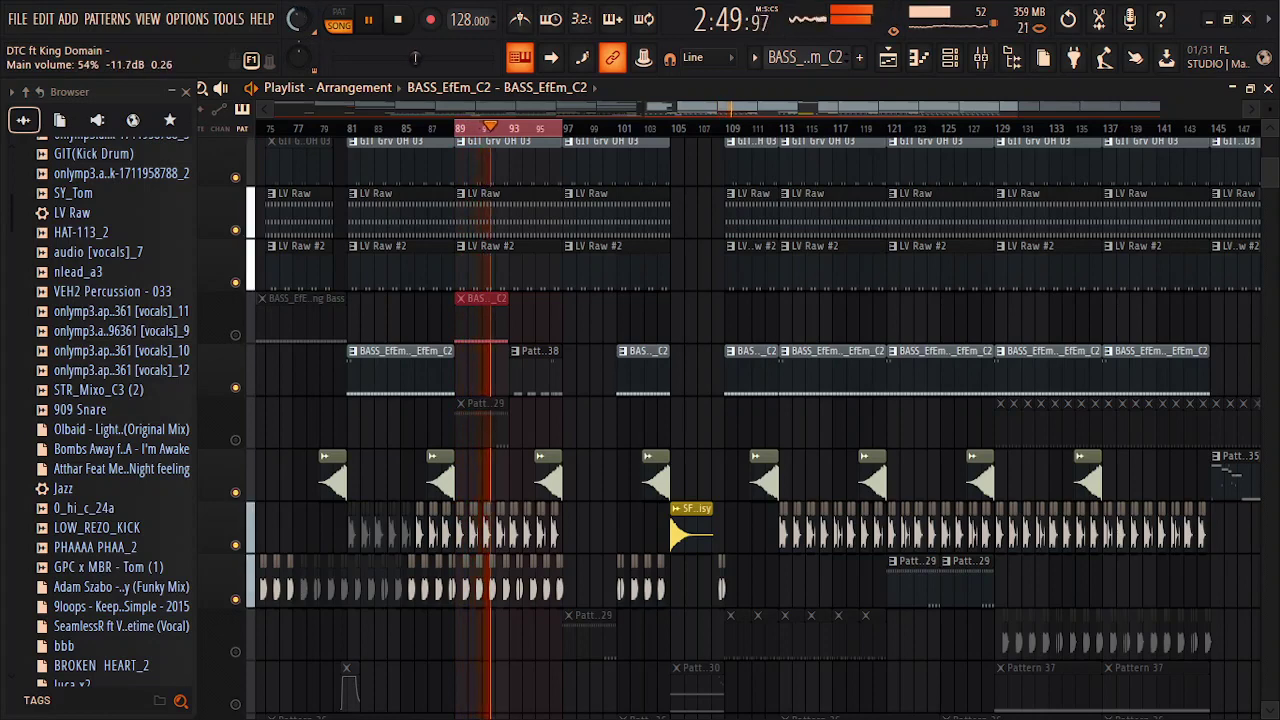
{"action": "left_click", "coordinate": [430, 132]}
{"action": "left_click", "coordinate": [672, 134]}
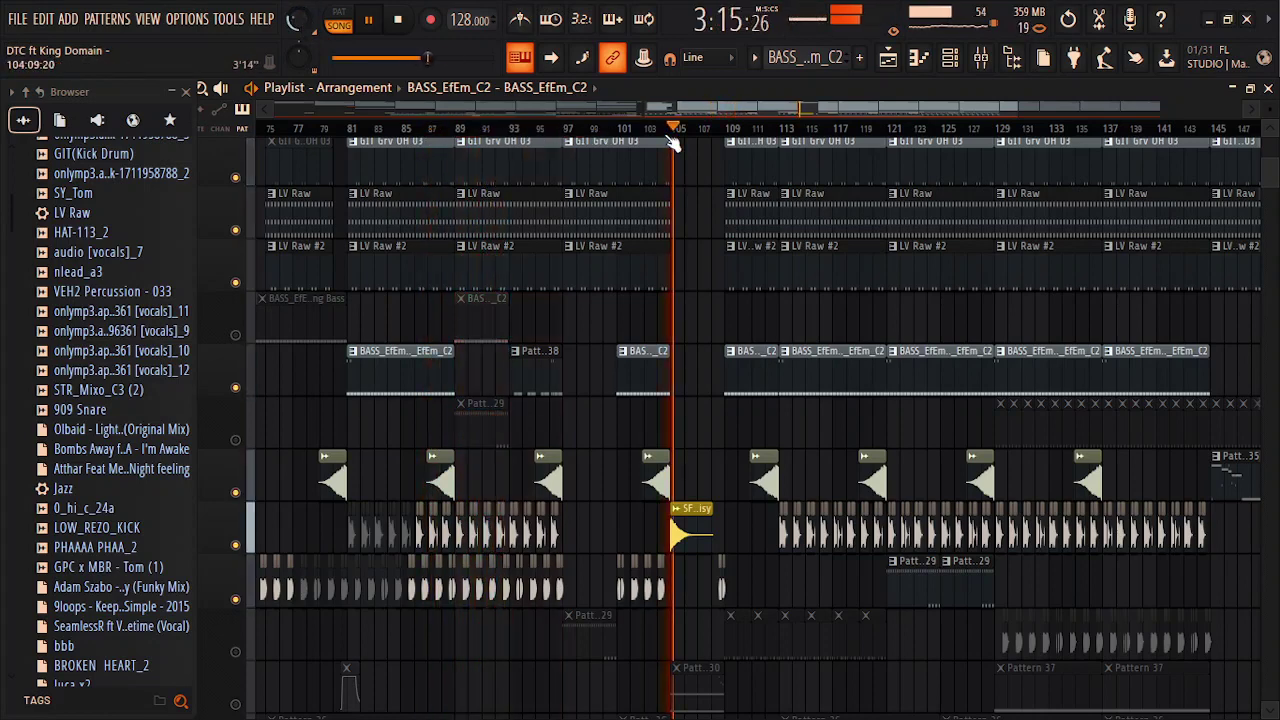
{"action": "right_click", "coordinate": [305, 45]}
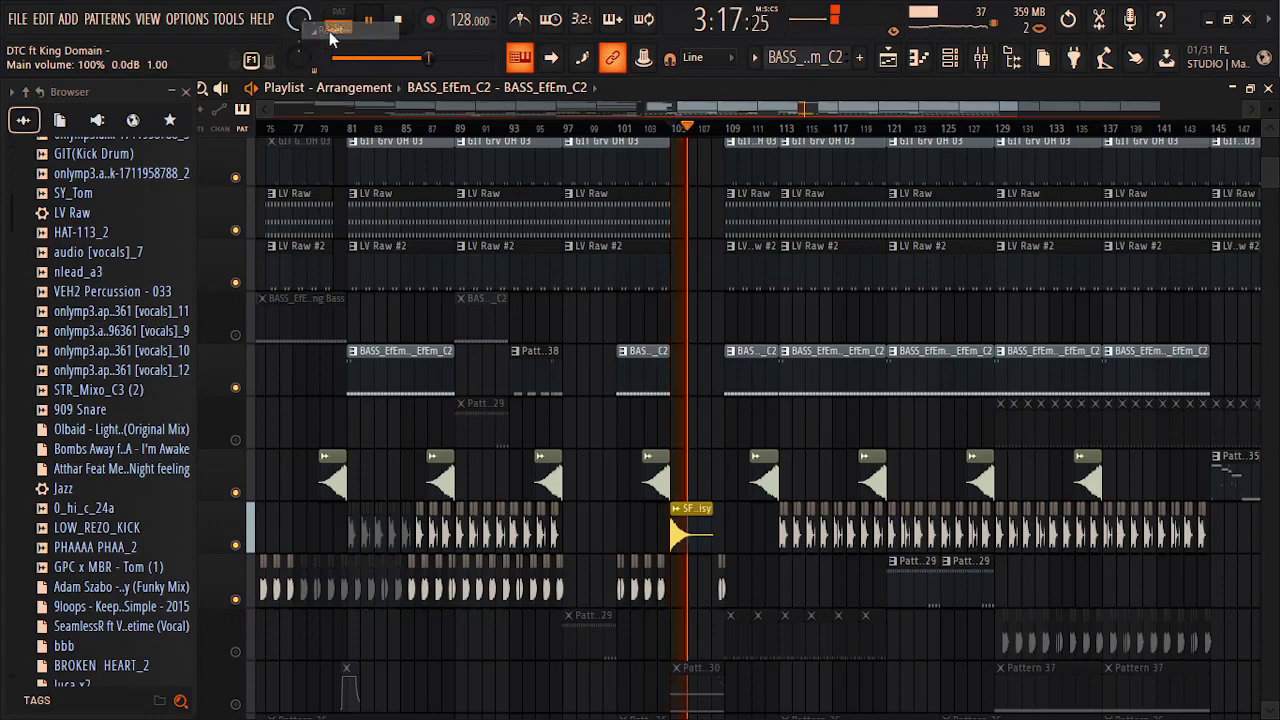
Solo the Pattern 26 track and release the solo to unmute every track, following playback of the full arrangement past bar 129.
{"action": "scroll", "coordinate": [1275, 152], "scroll_direction": "up", "scroll_amount": 5}
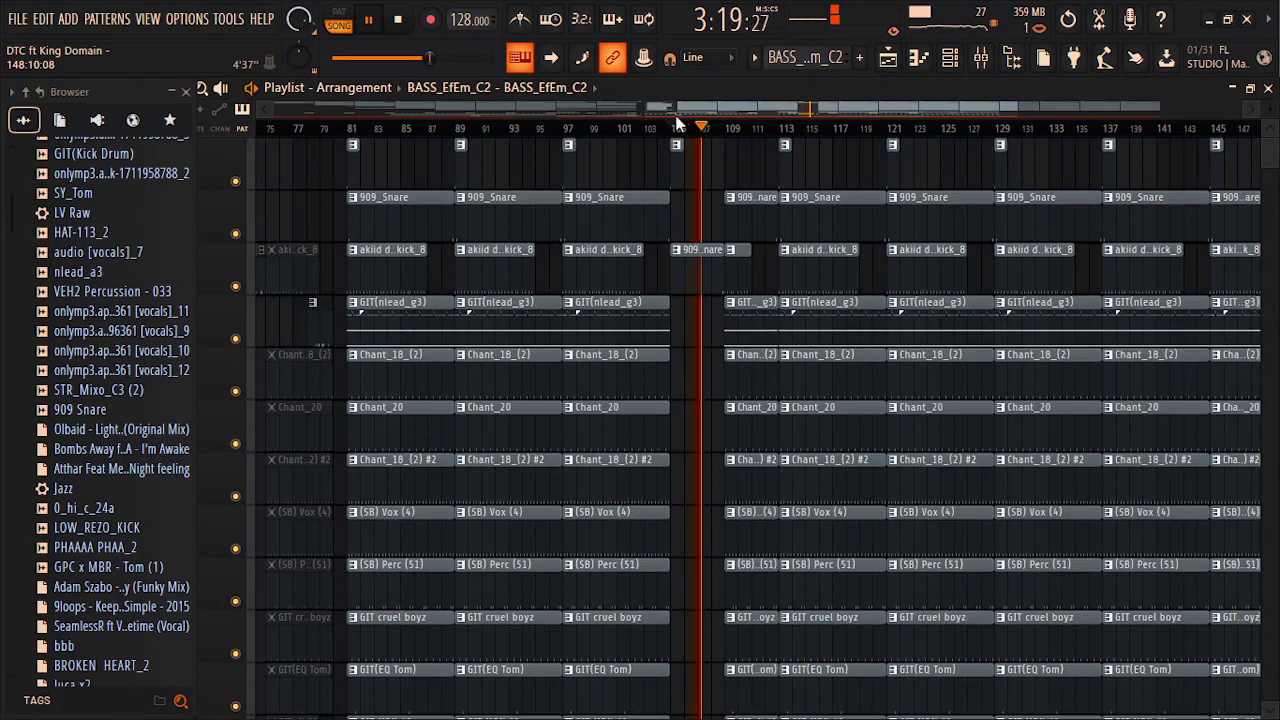
{"action": "left_click_drag", "start_coordinate": [835, 100], "coordinate": [937, 113]}
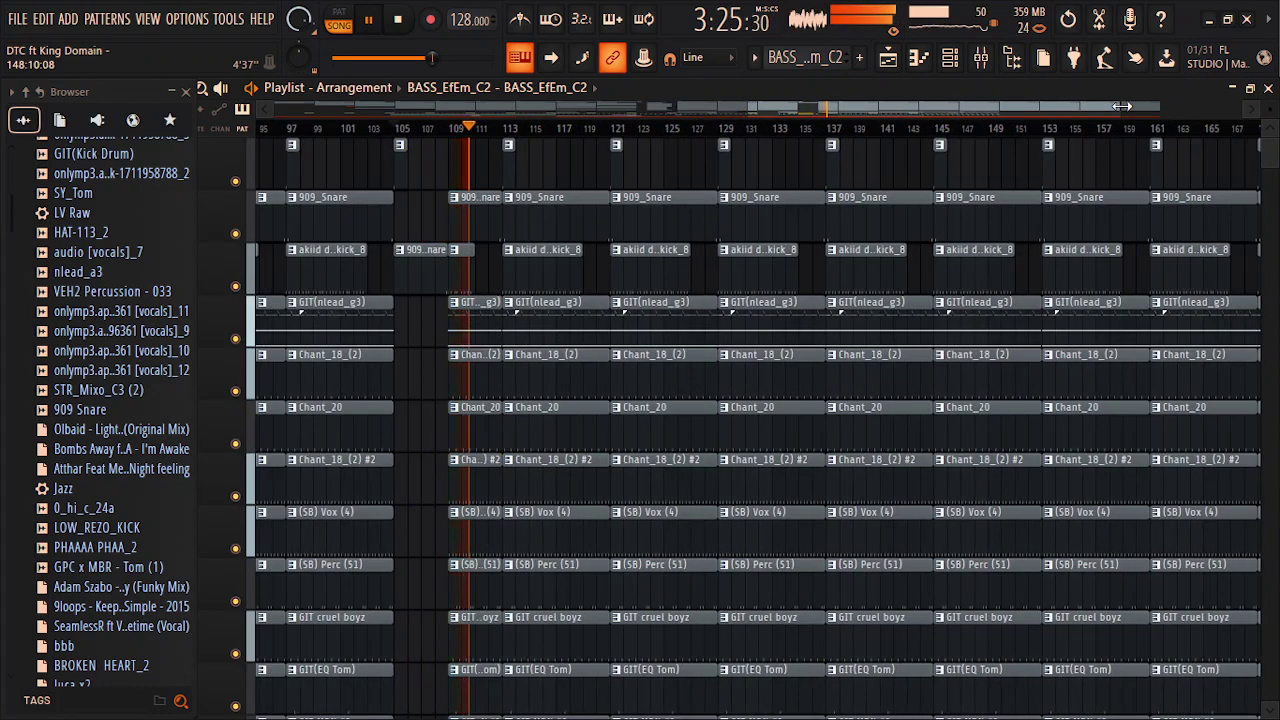
{"action": "scroll", "coordinate": [1275, 165], "scroll_direction": "down", "scroll_amount": 2}
{"action": "left_click_drag", "start_coordinate": [1275, 165], "coordinate": [1277, 187]}
{"action": "right_click", "coordinate": [238, 530]}
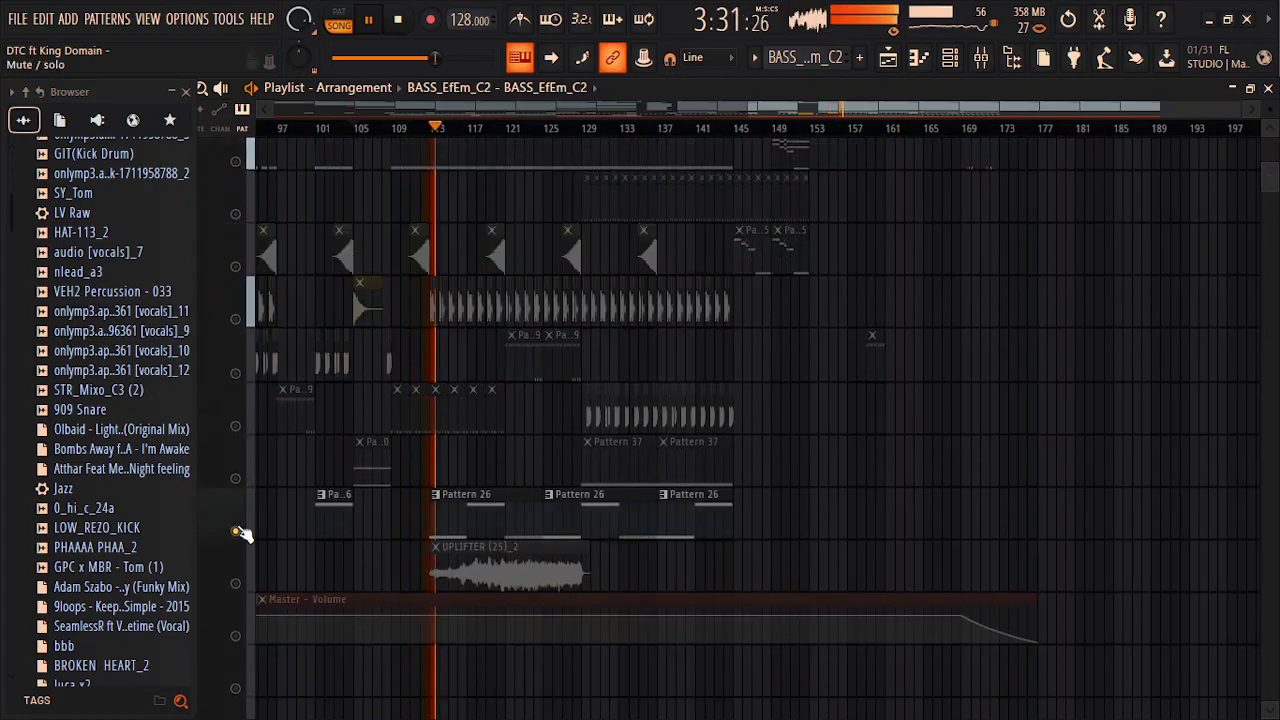
{"action": "right_click", "coordinate": [238, 530]}
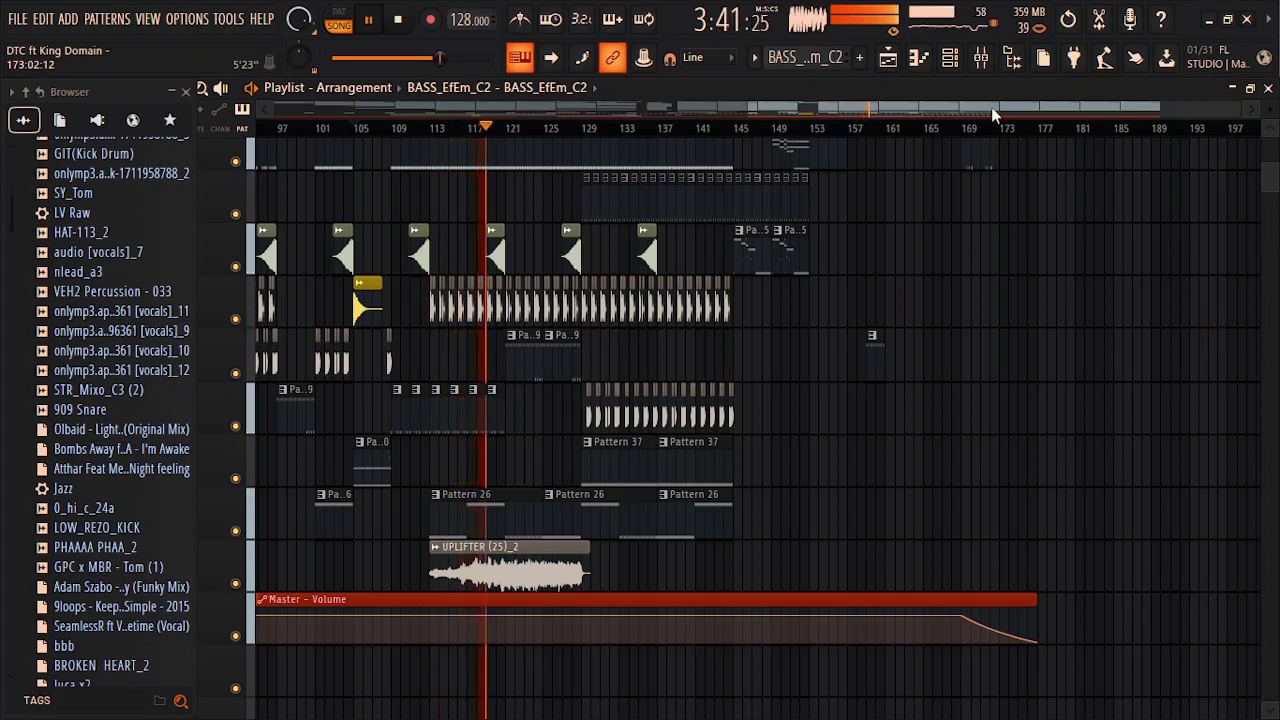
{"action": "left_click_drag", "start_coordinate": [991, 107], "coordinate": [1055, 102]}
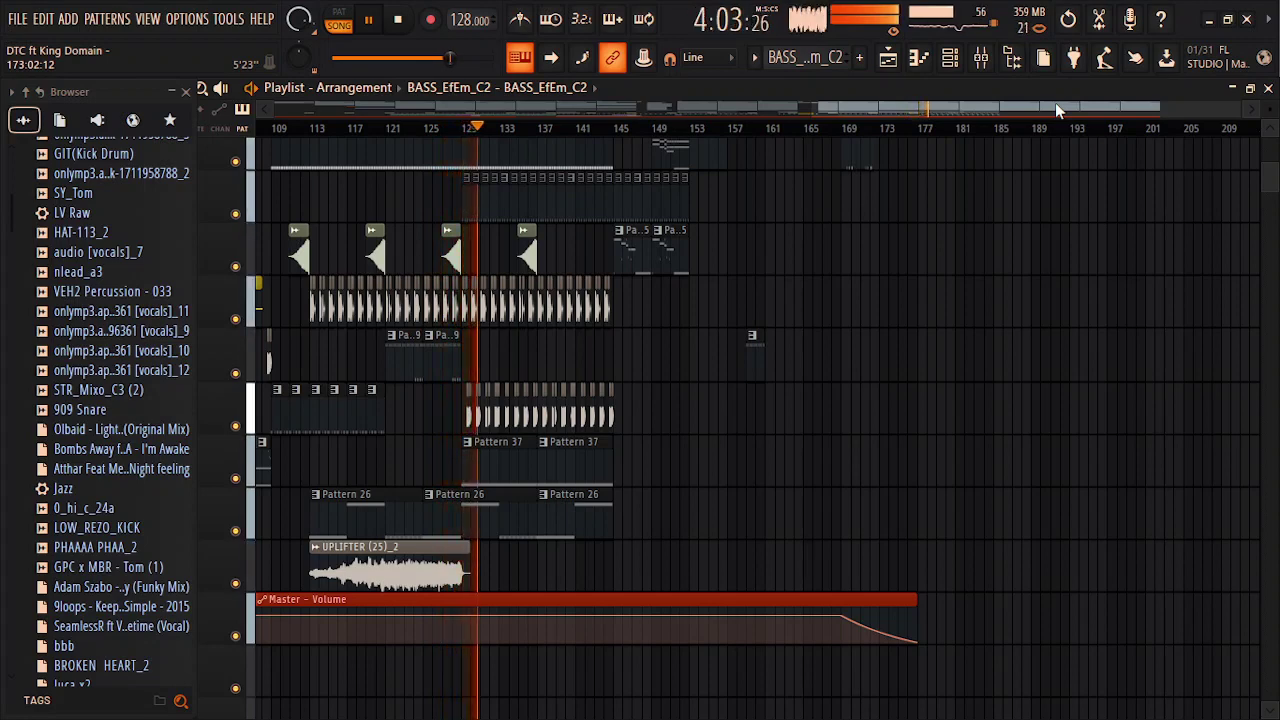
{"action": "left_click_drag", "start_coordinate": [1056, 103], "coordinate": [1085, 104]}
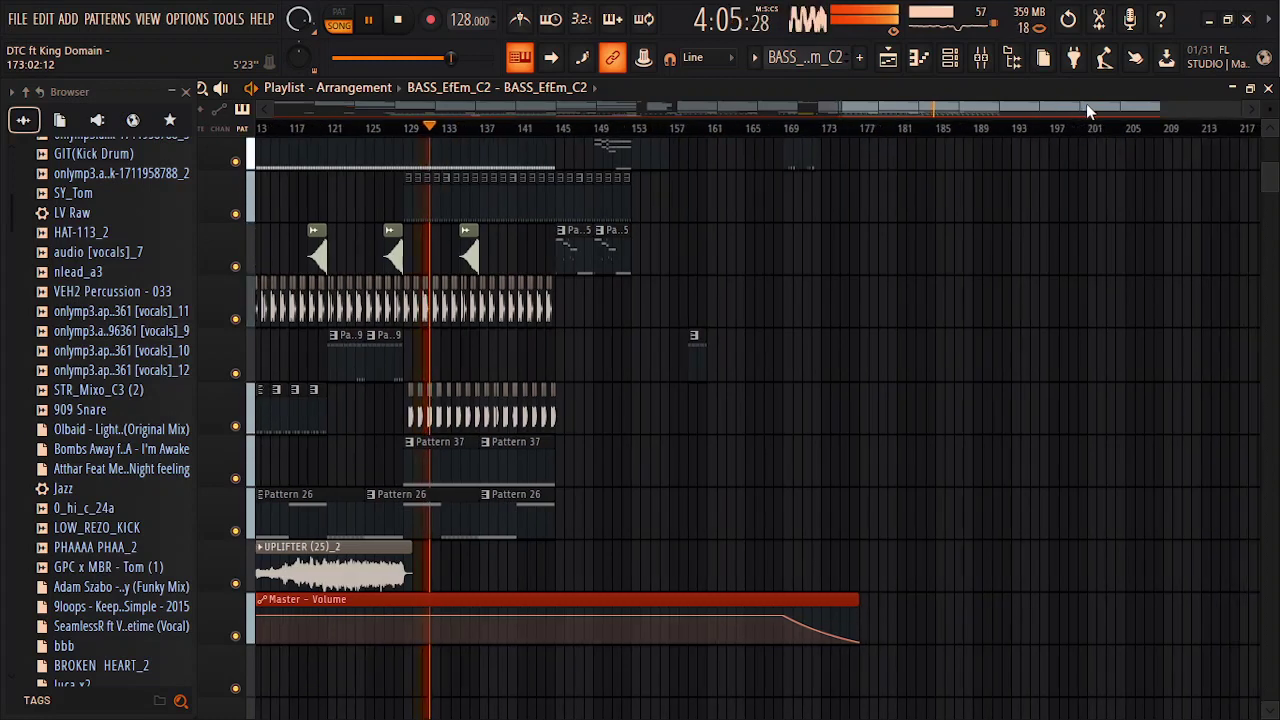
Delete the two short pattern clips at bars 145 and 149 below the bass, plus the bass track's clip at bar 149.
{"action": "right_click", "coordinate": [604, 248]}
{"action": "right_click", "coordinate": [566, 248]}
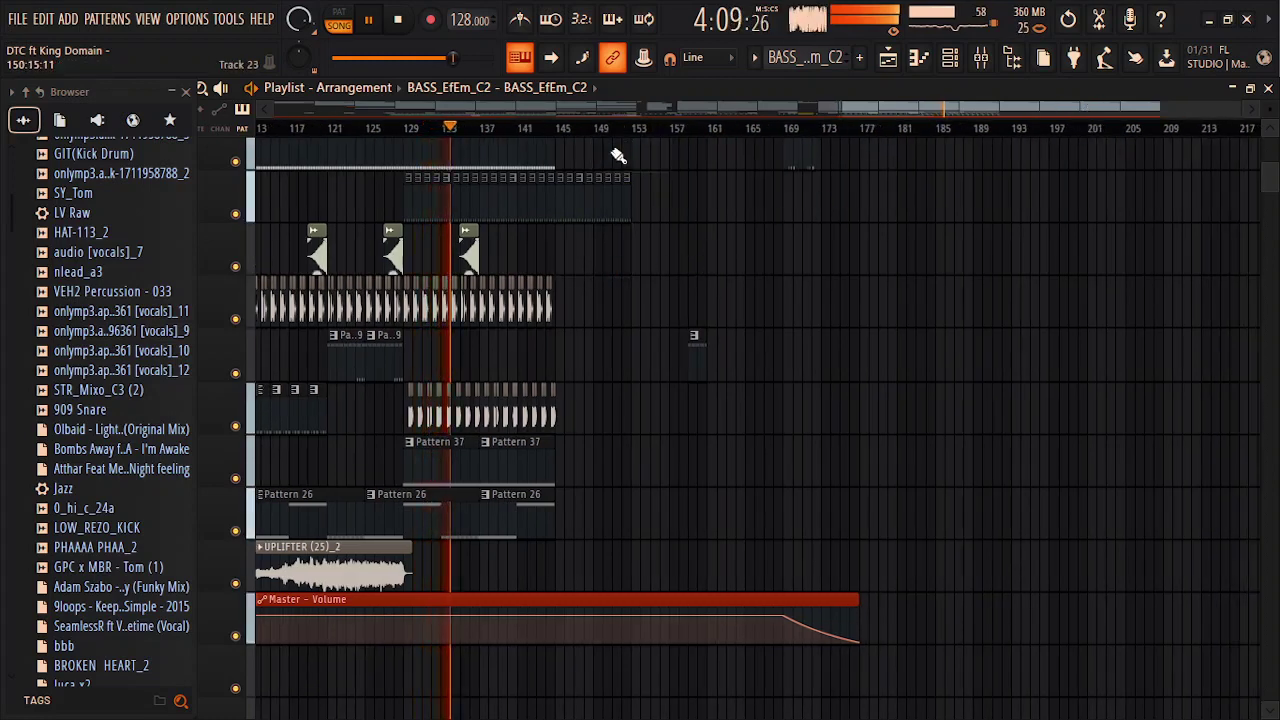
Examine the tracks from bar 121 to the song's end during playback, and switch to the OBS recording window.
{"action": "left_click_drag", "start_coordinate": [898, 113], "coordinate": [933, 109]}
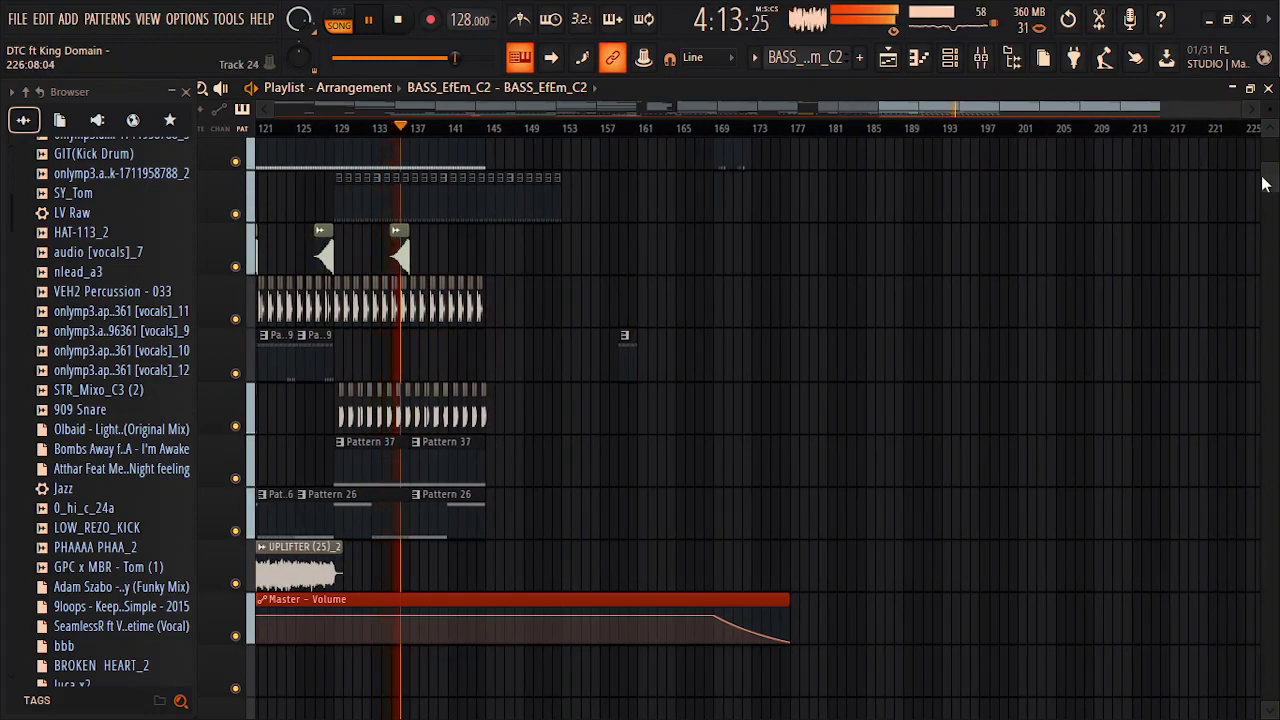
{"action": "scroll", "coordinate": [1268, 172], "scroll_direction": "down", "scroll_amount": 5}
{"action": "scroll", "coordinate": [1268, 172], "scroll_direction": "down", "scroll_amount": 1}
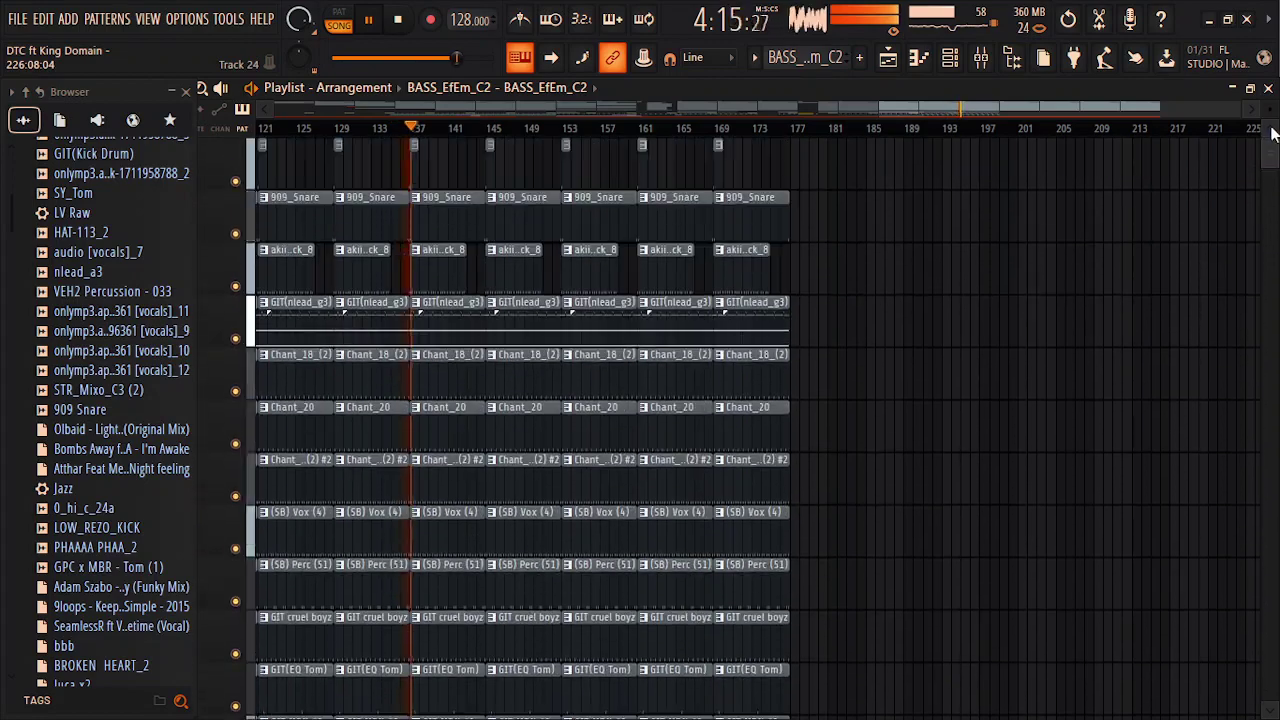
{"action": "scroll", "coordinate": [1258, 178], "scroll_direction": "down", "scroll_amount": 10}
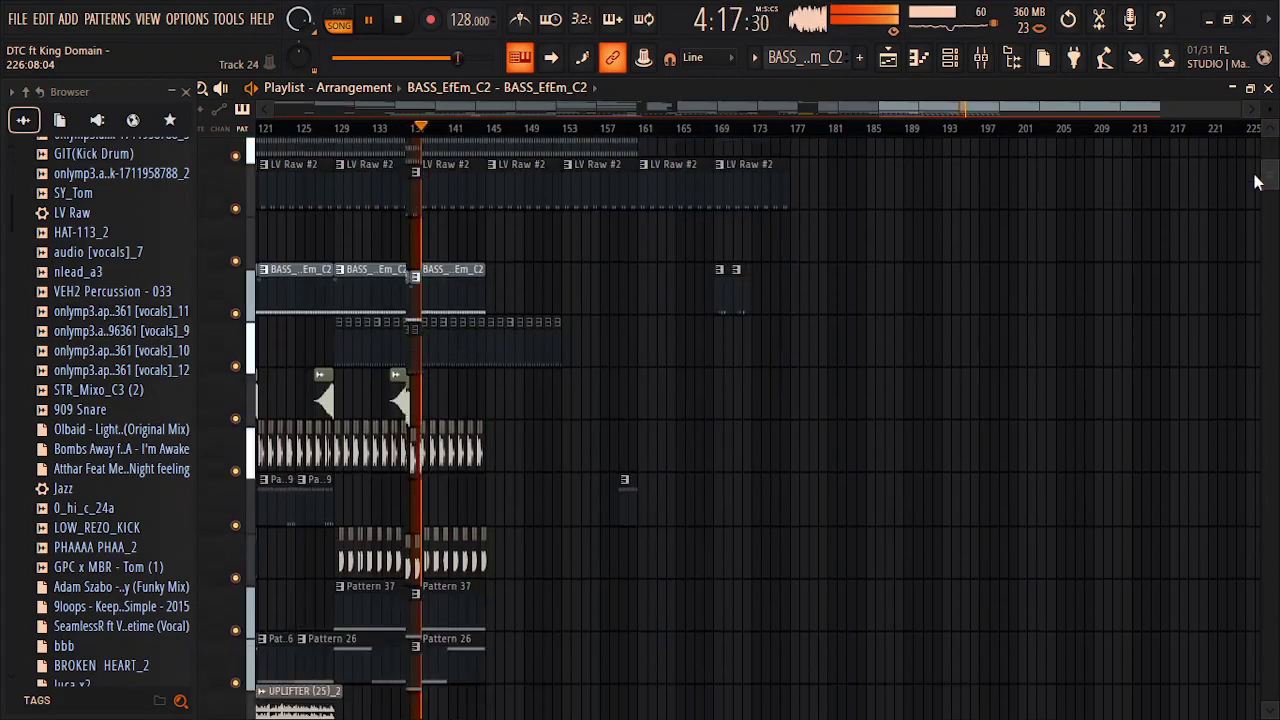
{"action": "scroll", "coordinate": [1260, 176], "scroll_direction": "up", "scroll_amount": 4}
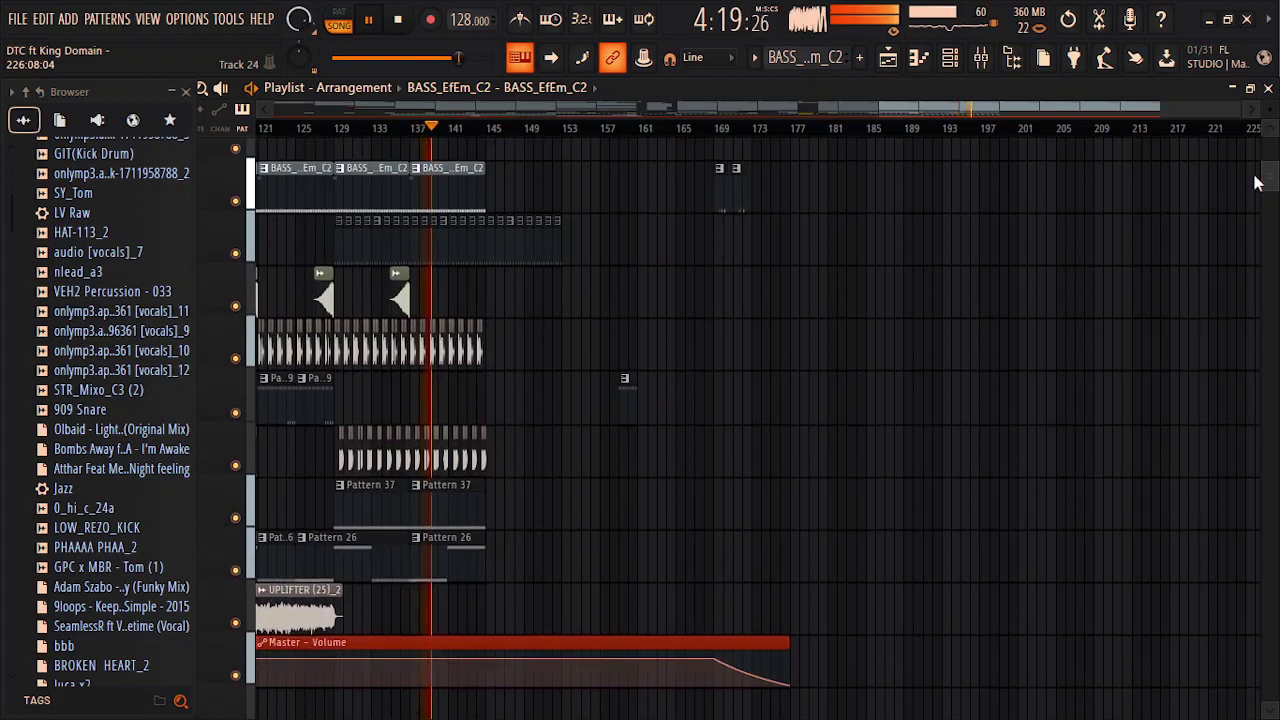
{"action": "scroll", "coordinate": [1064, 112], "scroll_direction": "right", "scroll_amount": 3}
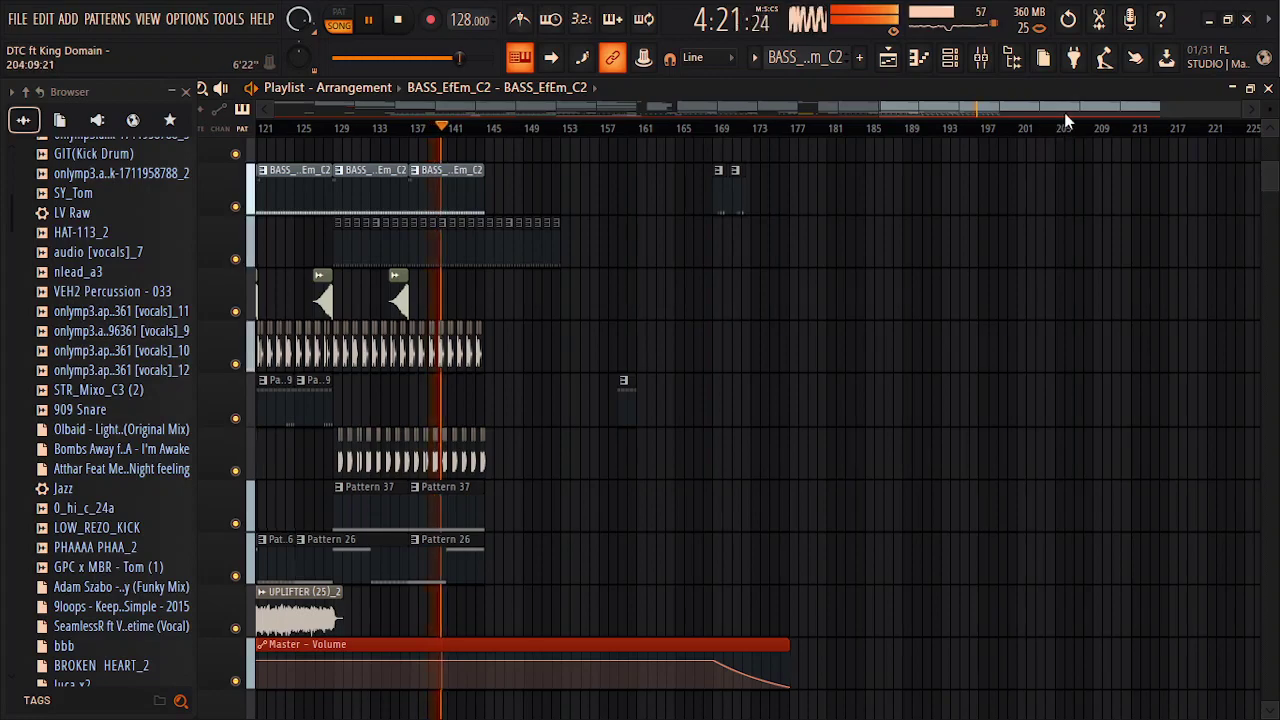
{"action": "left_click", "coordinate": [1210, 20]}
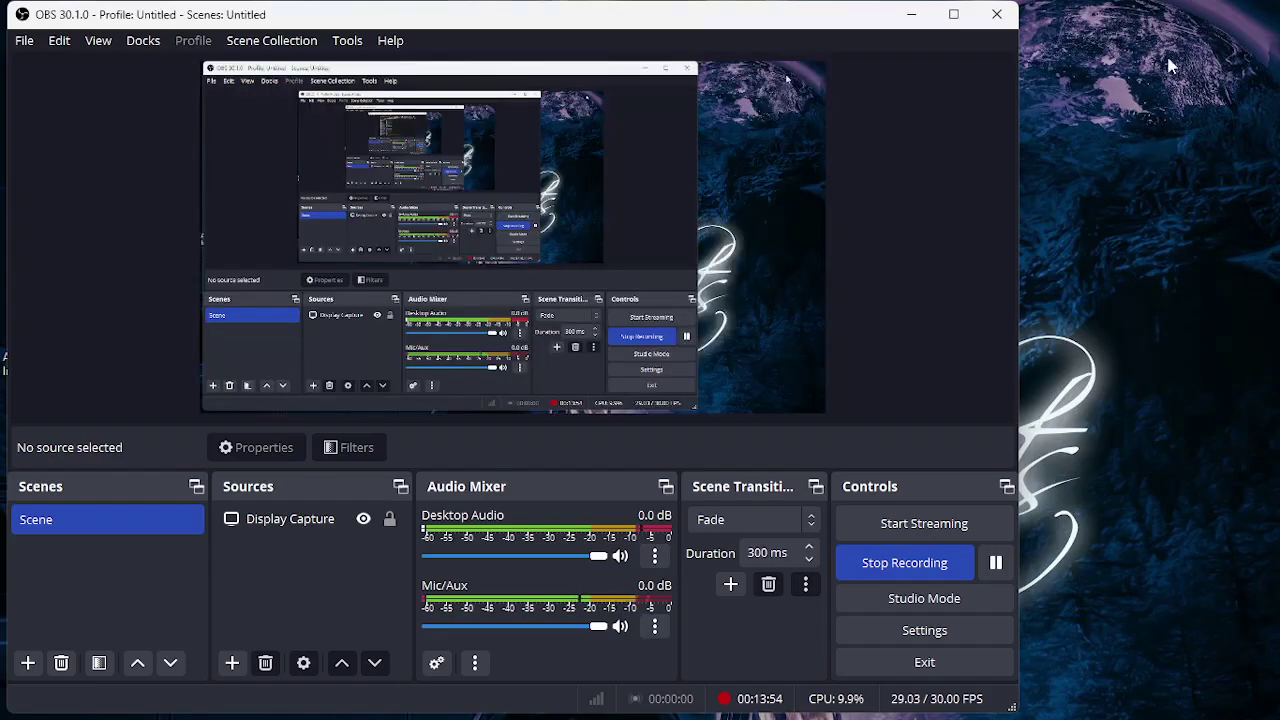